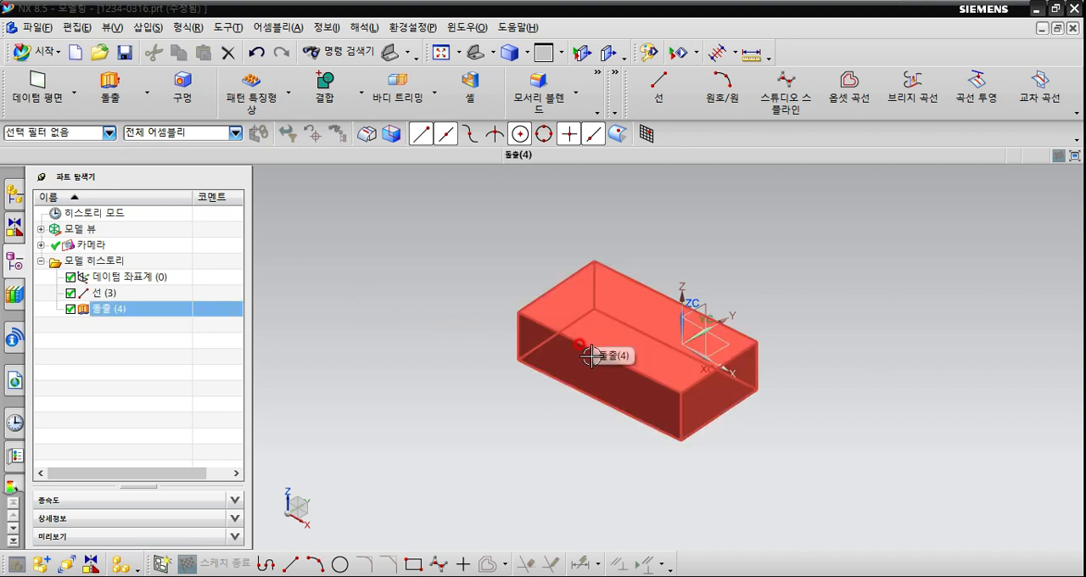
Set the view's rotation reference to the long upper front edge of the extruded block.
{"action": "mouse_move", "coordinate": [650, 442]}
{"action": "middle_mouse_down"}
{"action": "mouse_move", "coordinate": [622, 408]}
{"action": "mouse_move", "coordinate": [650, 444]}
{"action": "middle_mouse_up"}
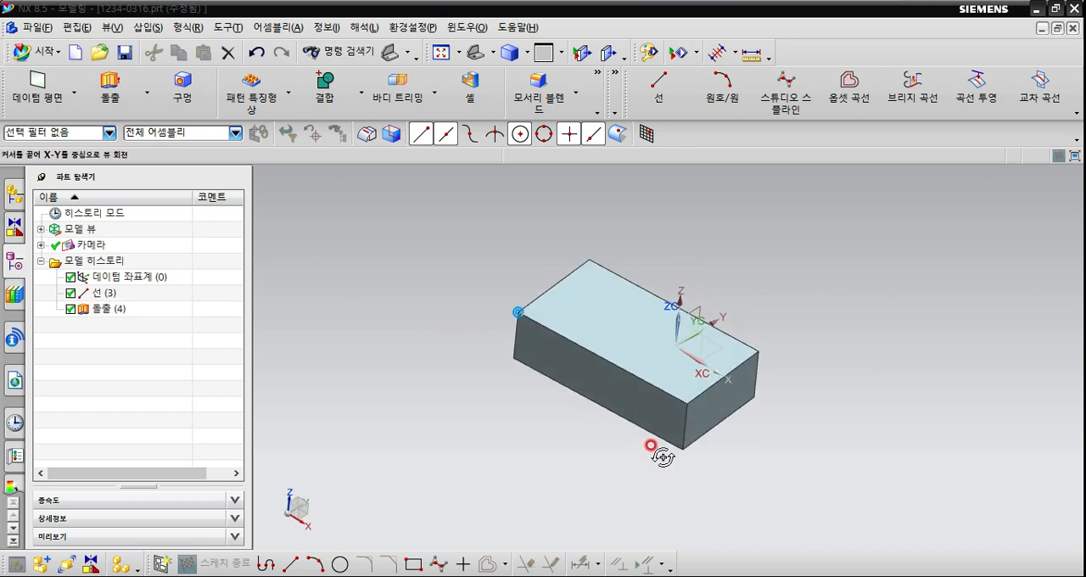
{"action": "right_click", "coordinate": [463, 231]}
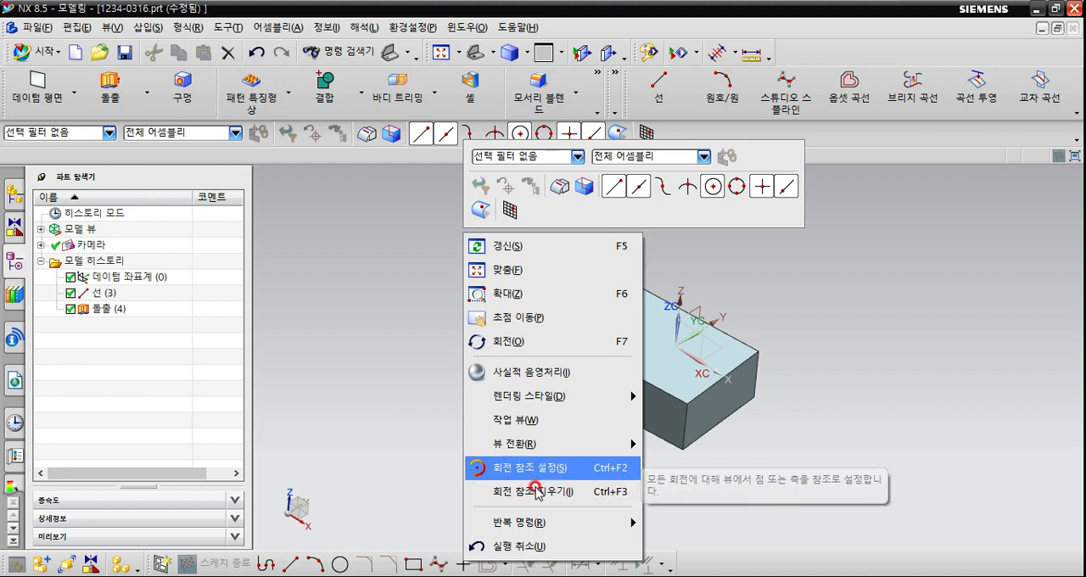
{"action": "left_click", "coordinate": [540, 479]}
{"action": "left_click", "coordinate": [443, 384]}
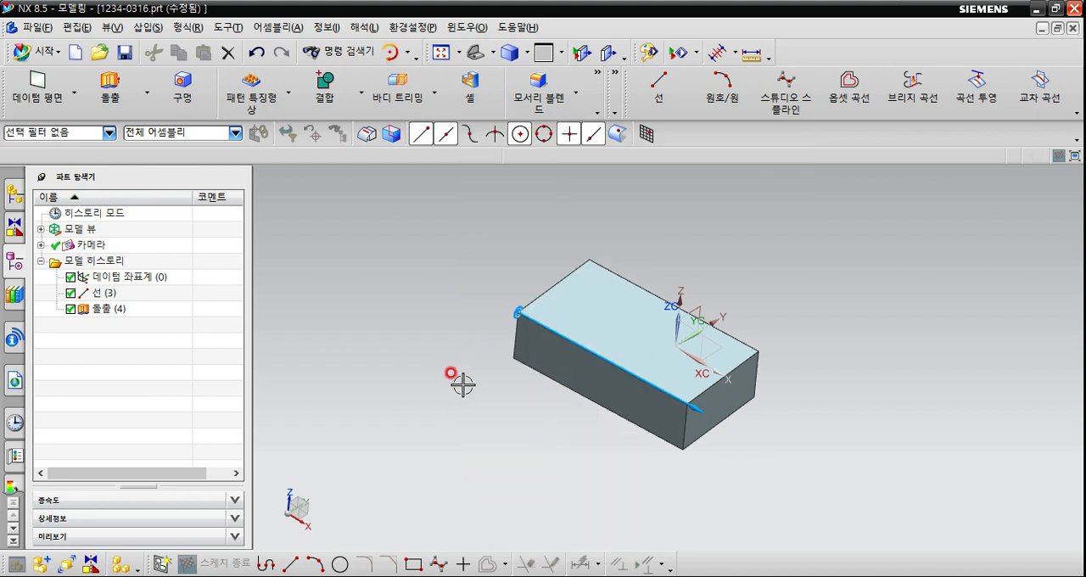
{"action": "mouse_move", "coordinate": [450, 384]}
{"action": "middle_mouse_down"}
{"action": "mouse_move", "coordinate": [475, 383]}
{"action": "mouse_move", "coordinate": [455, 396]}
{"action": "middle_mouse_up"}
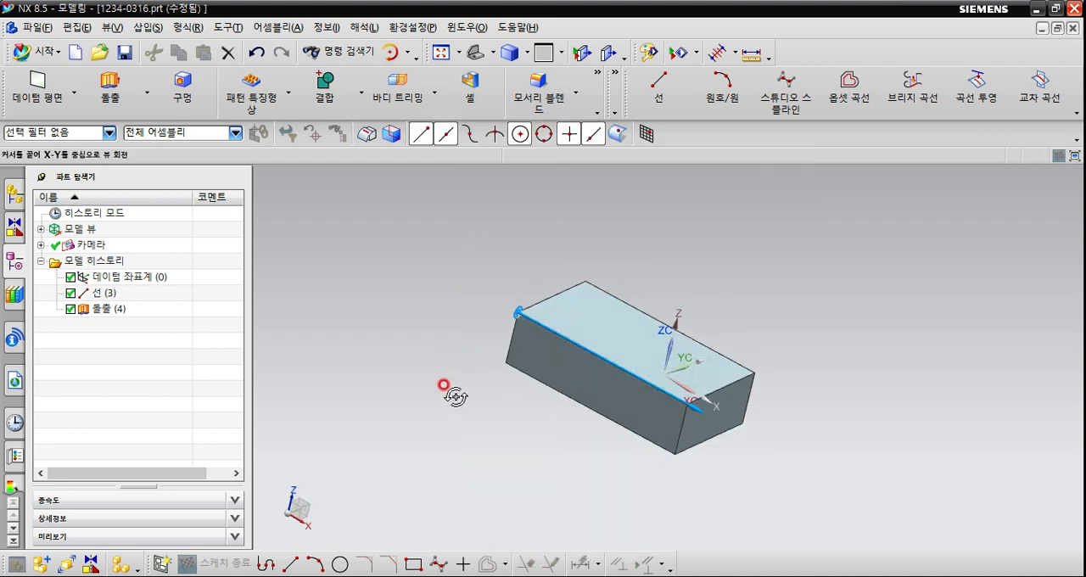
{"action": "left_click", "coordinate": [107, 133]}
{"action": "left_click", "coordinate": [87, 133]}
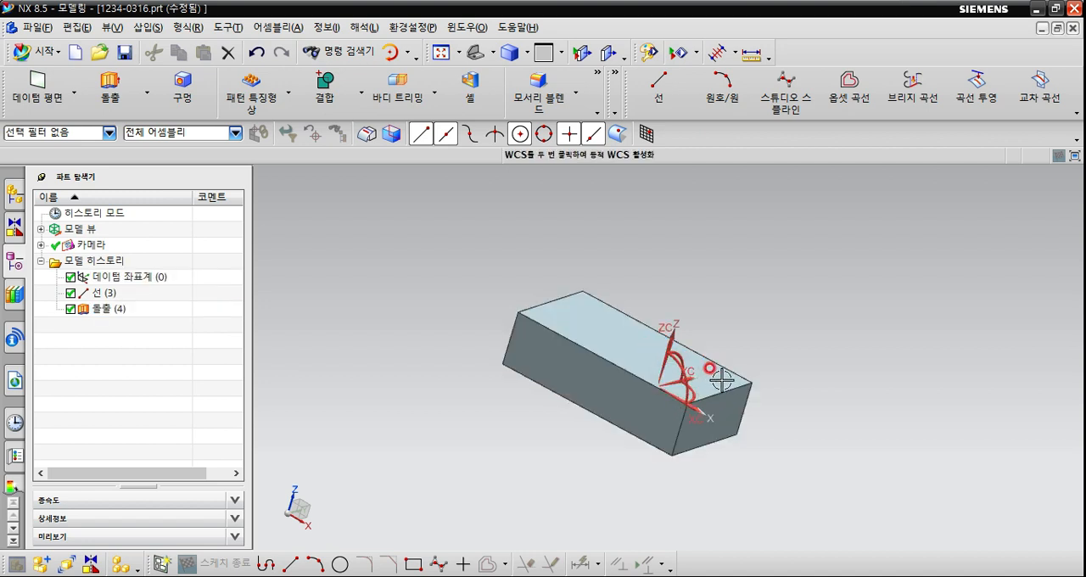
{"action": "middle_click_drag", "start_coordinate": [703, 376], "coordinate": [731, 358]}
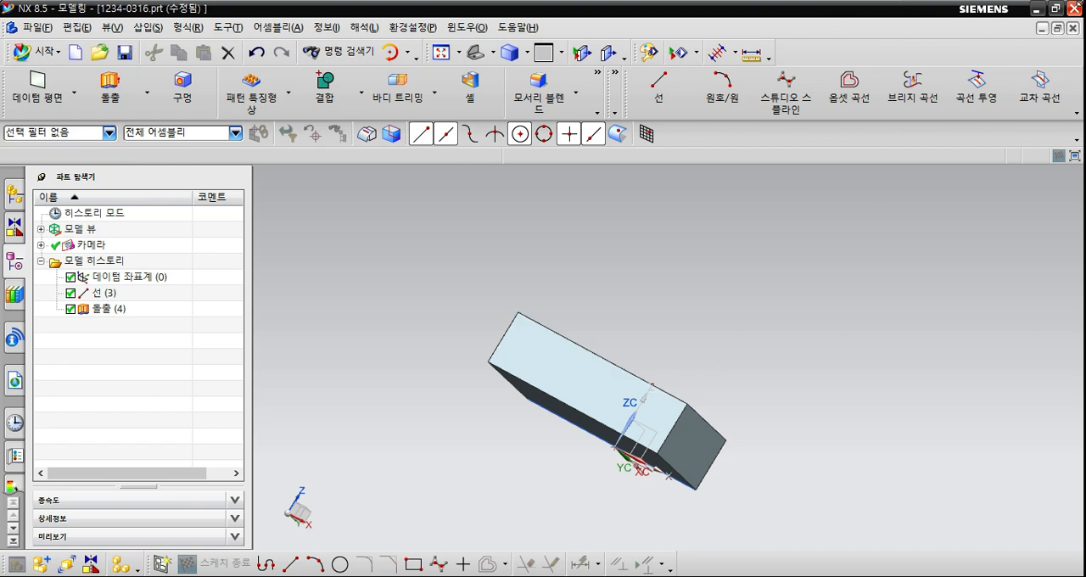
{"action": "mouse_move", "coordinate": [626, 400]}
{"action": "middle_mouse_down"}
{"action": "mouse_move", "coordinate": [634, 443]}
{"action": "mouse_move", "coordinate": [642, 412]}
{"action": "middle_mouse_up"}
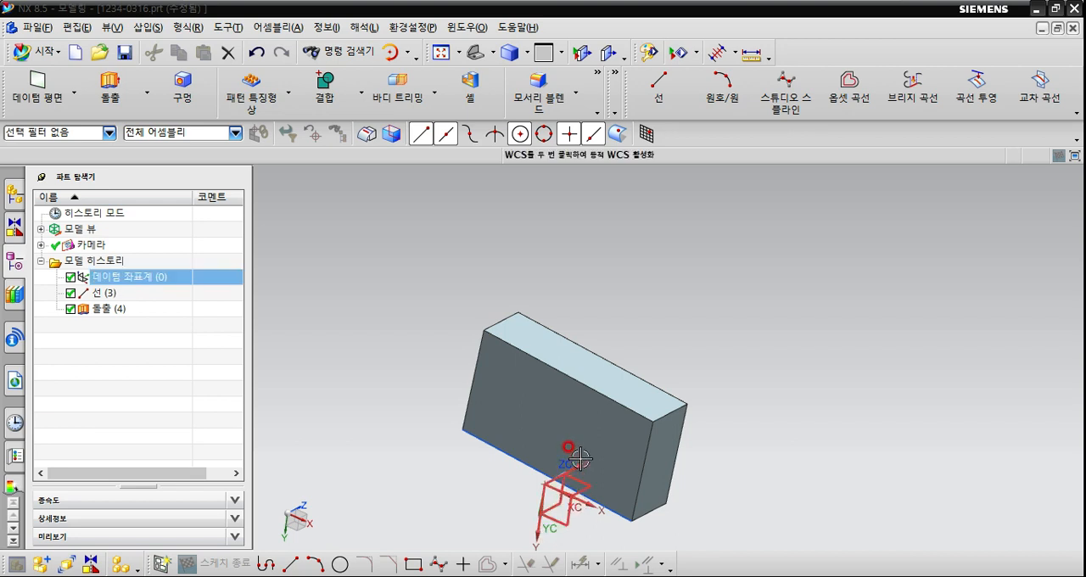
{"action": "scroll", "coordinate": [581, 448], "scroll_direction": "up", "scroll_amount": 5}
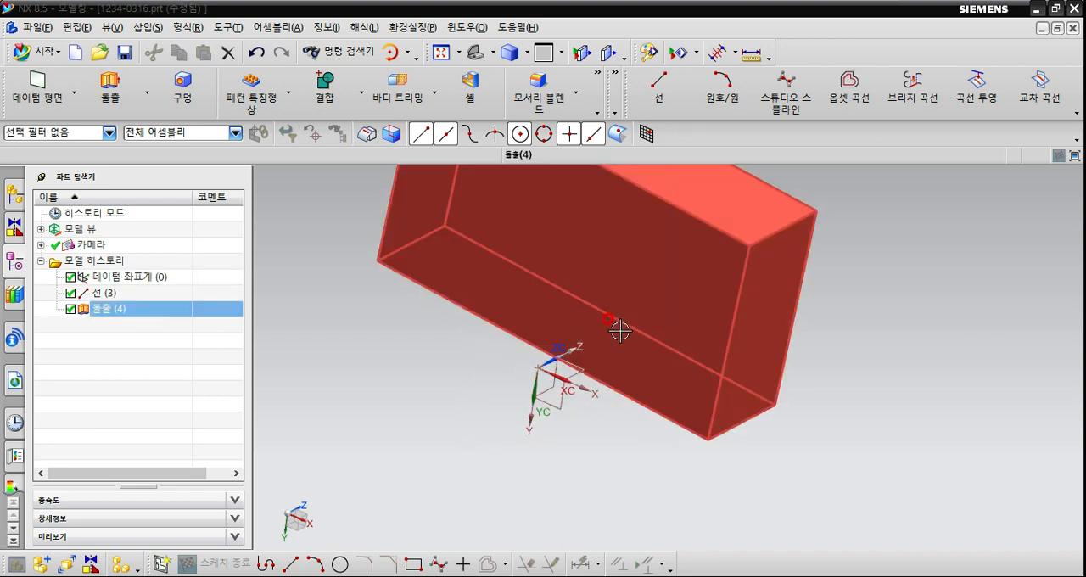
{"action": "scroll", "coordinate": [637, 414], "scroll_direction": "down", "scroll_amount": 2}
{"action": "scroll", "coordinate": [630, 356], "scroll_direction": "up", "scroll_amount": 2}
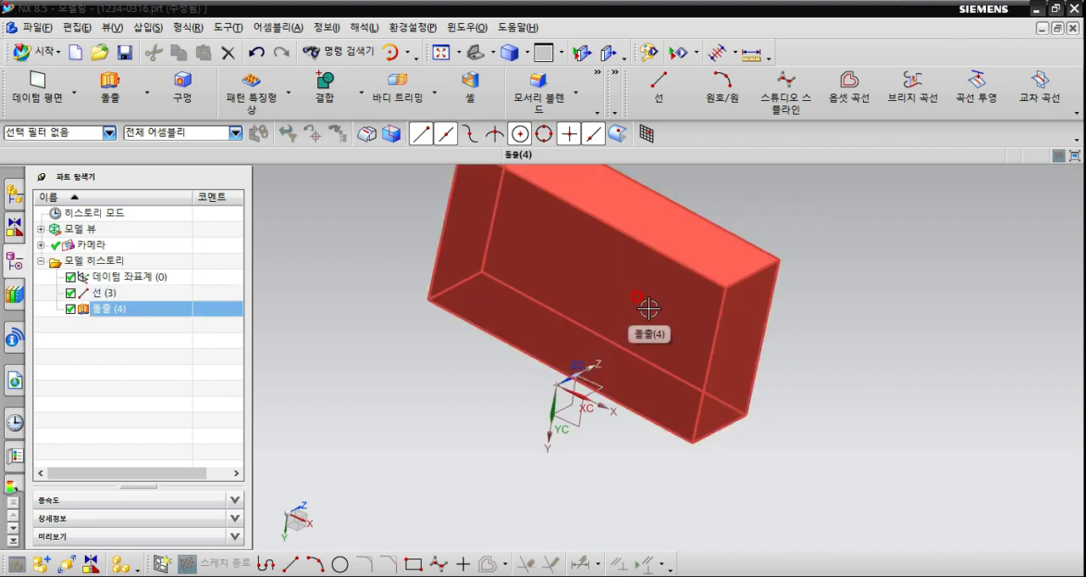
Restrict the selection filter to edges (모서리) and check which edges of the block can be picked.
{"action": "left_click", "coordinate": [110, 134]}
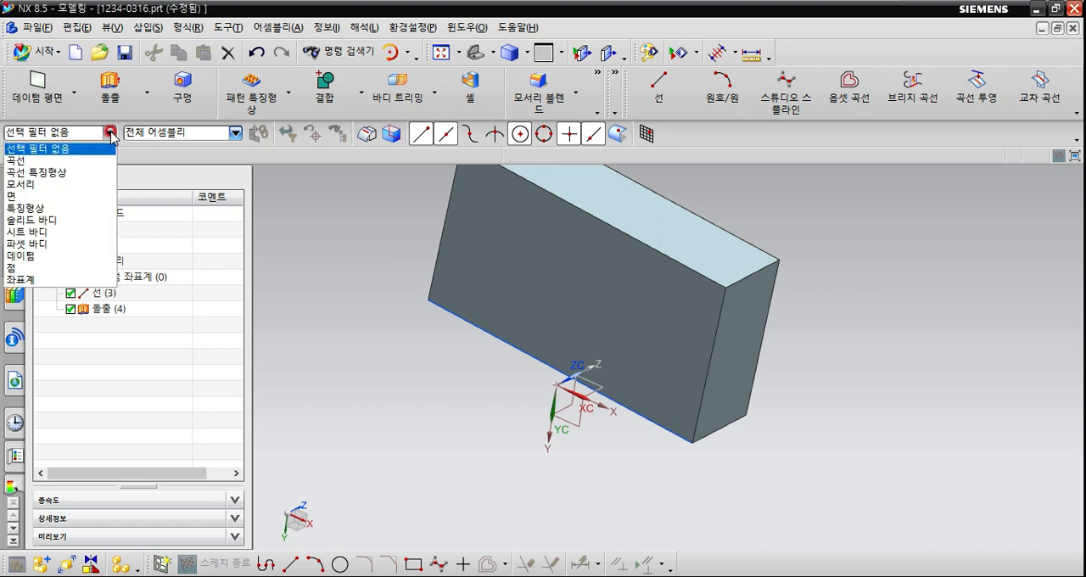
{"action": "left_click", "coordinate": [85, 185]}
{"action": "middle_click_drag", "start_coordinate": [650, 288], "coordinate": [679, 367], "text": "shift"}
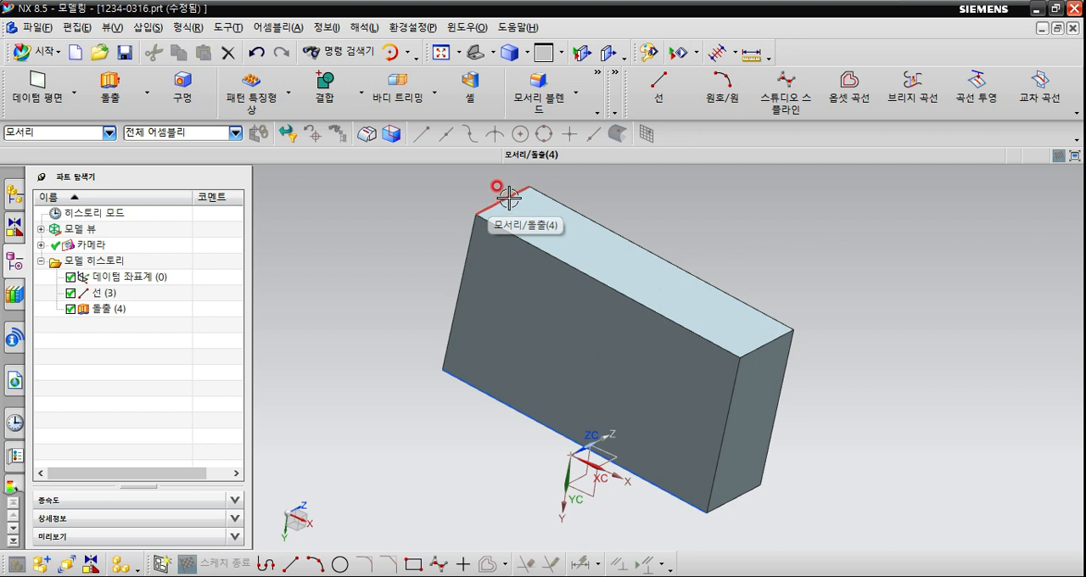
{"action": "middle_click_drag", "start_coordinate": [512, 201], "coordinate": [518, 228], "text": "shift"}
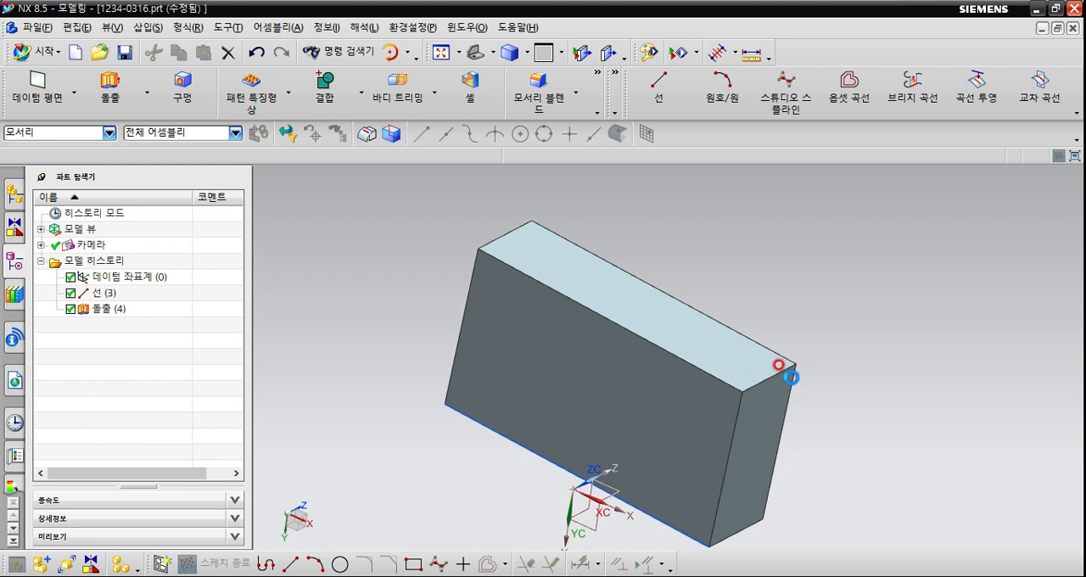
{"action": "middle_click_drag", "start_coordinate": [789, 377], "coordinate": [712, 376]}
Restrict the selection filter to curves (곡선) and select the line running along the block's long edge.
{"action": "left_click", "coordinate": [107, 133]}
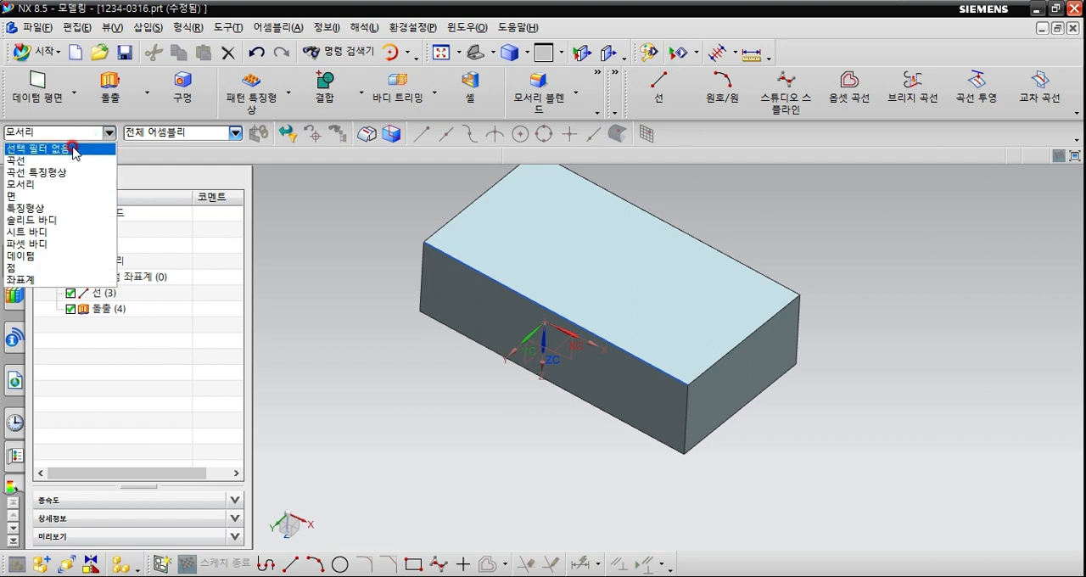
{"action": "left_click", "coordinate": [65, 160]}
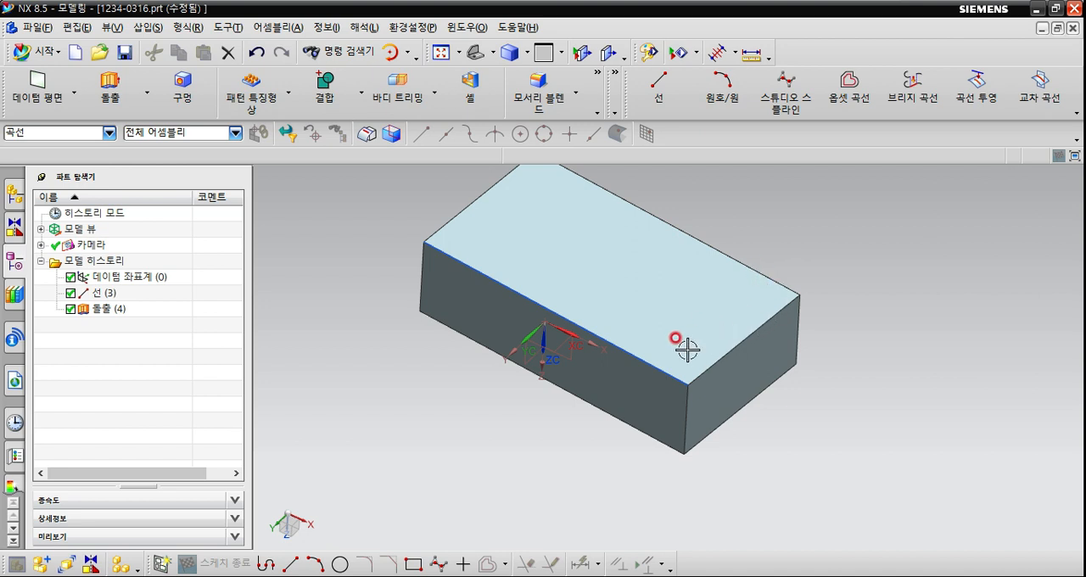
{"action": "left_click", "coordinate": [115, 309]}
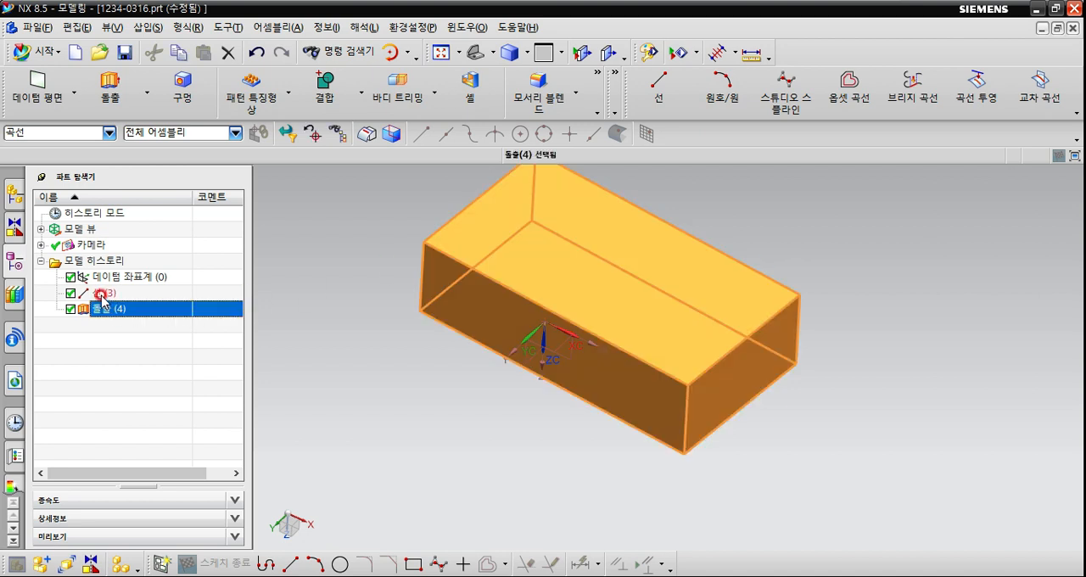
{"action": "left_click", "coordinate": [101, 294]}
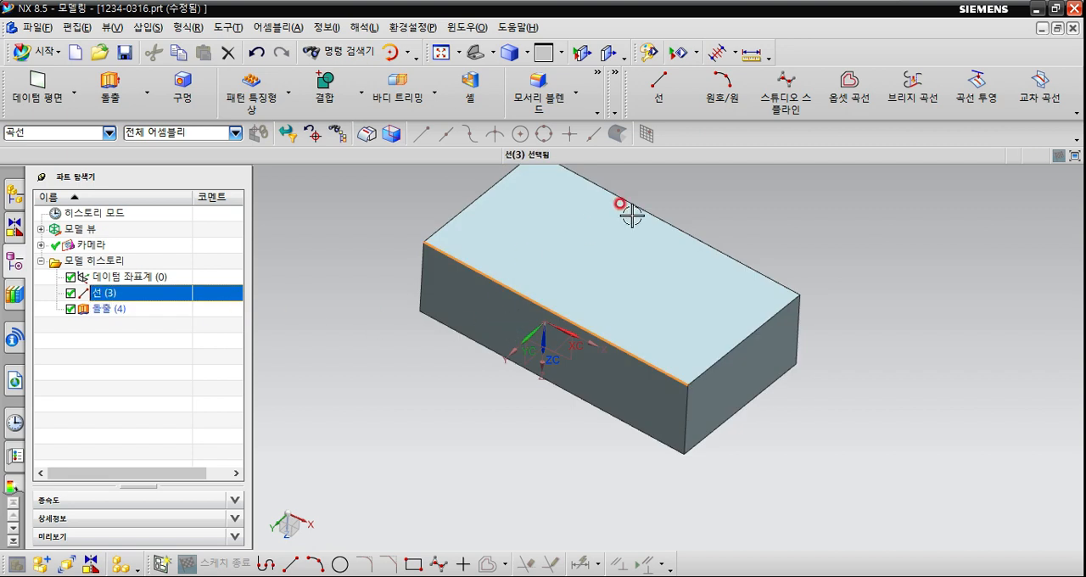
{"action": "left_click", "coordinate": [659, 96]}
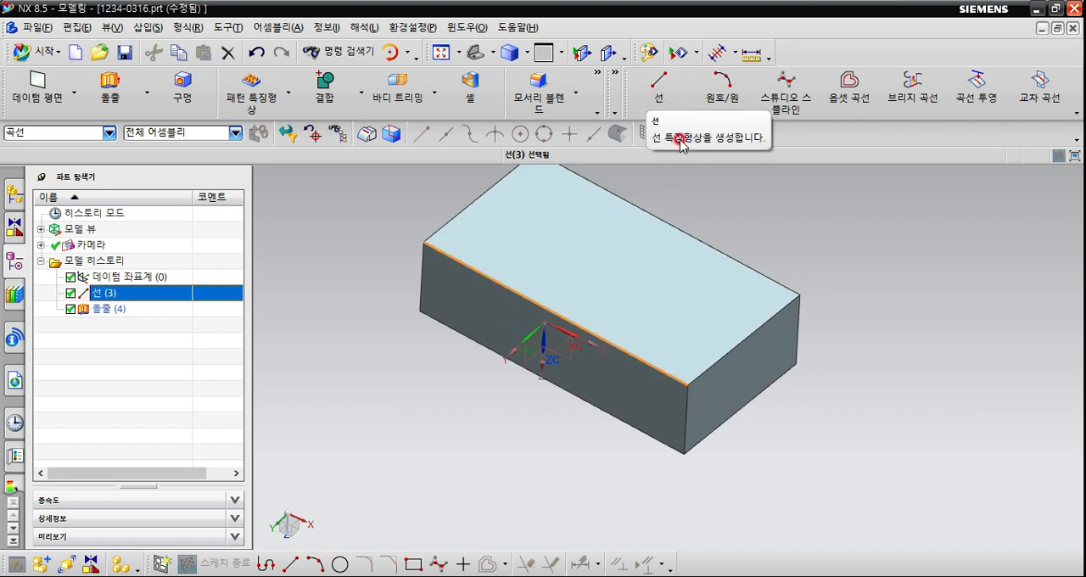
{"action": "key", "text": "Escape"}
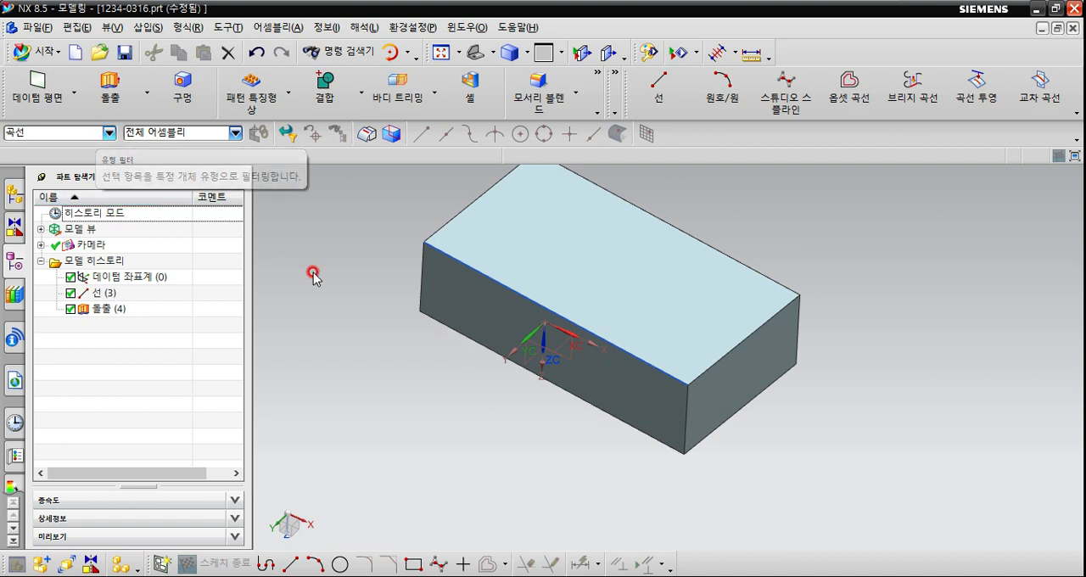
{"action": "left_click", "coordinate": [515, 287]}
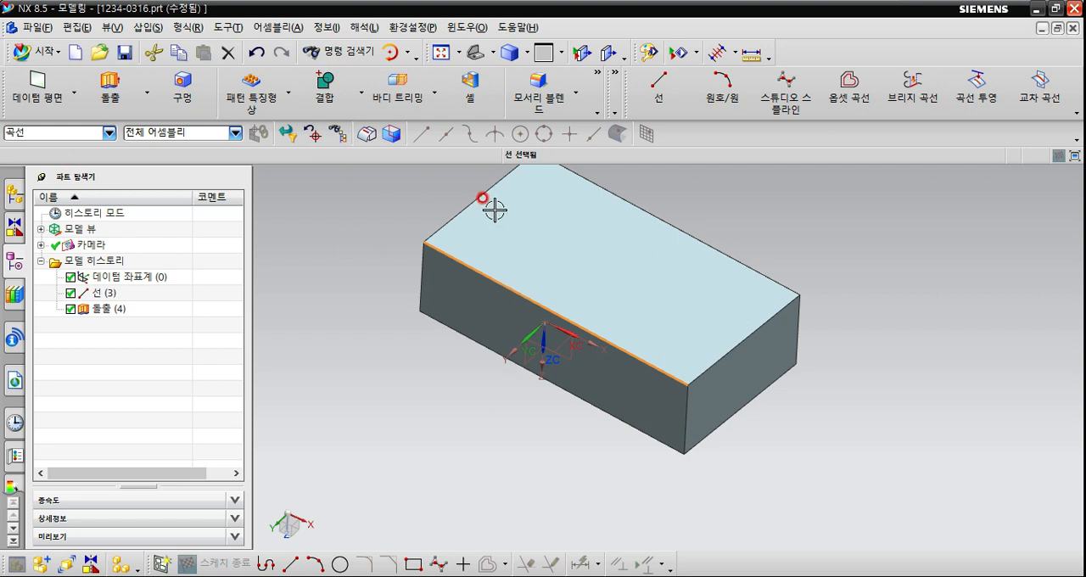
Reset the selection filter to 선택 필터 없음 (no selection filter) and clear the line selection.
{"action": "left_click", "coordinate": [110, 133]}
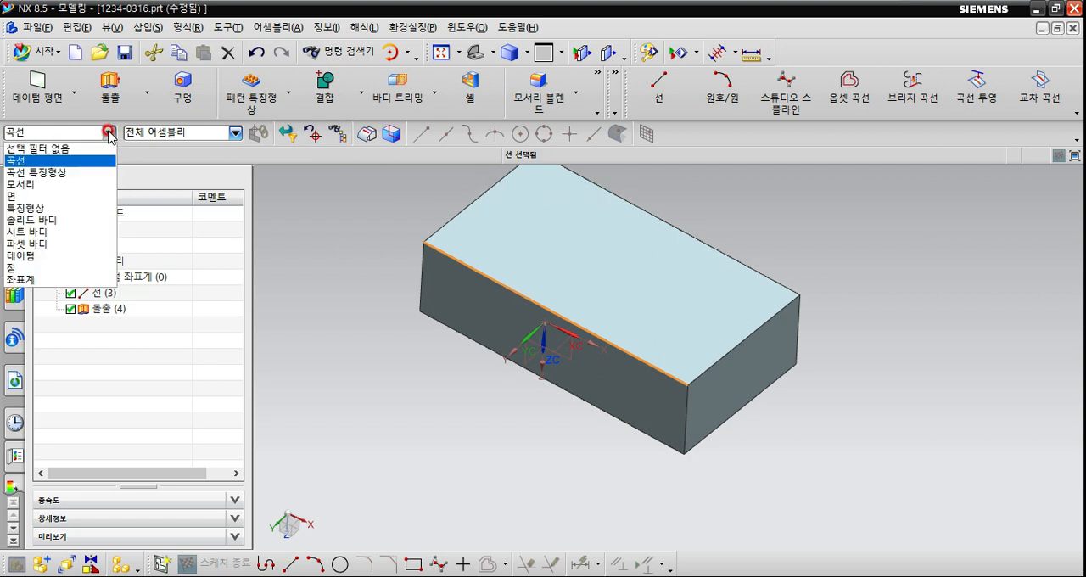
{"action": "left_click", "coordinate": [60, 156]}
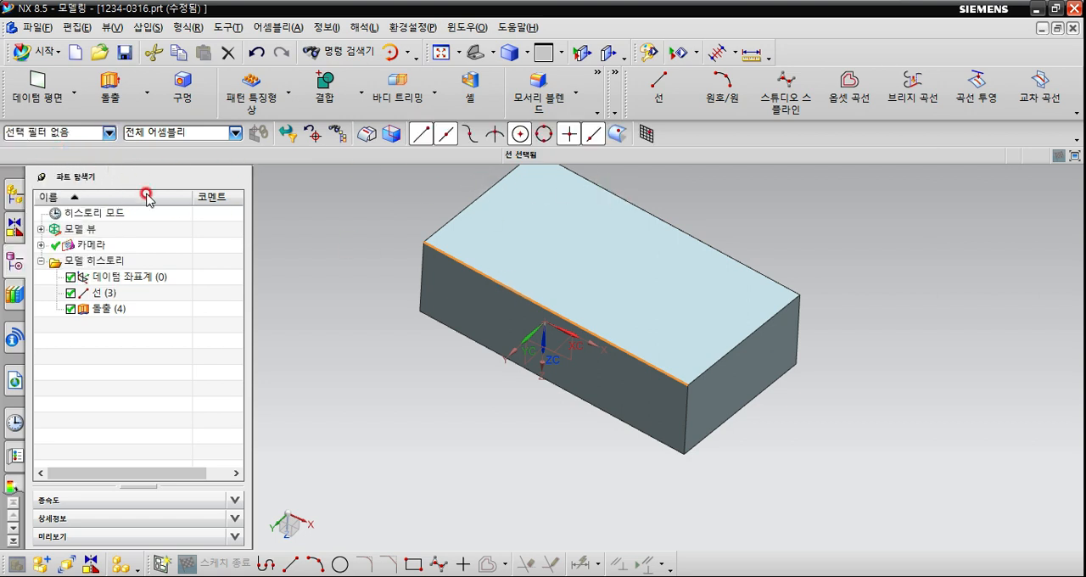
{"action": "middle_click_drag", "start_coordinate": [383, 303], "coordinate": [381, 347], "text": "shift"}
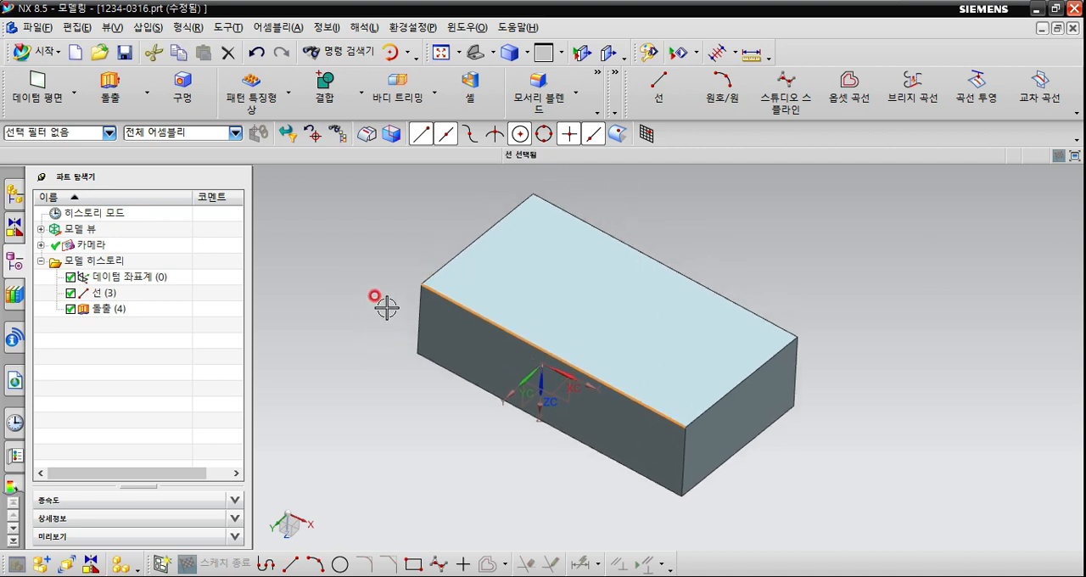
{"action": "left_click", "coordinate": [447, 291]}
{"action": "key", "text": "Escape"}
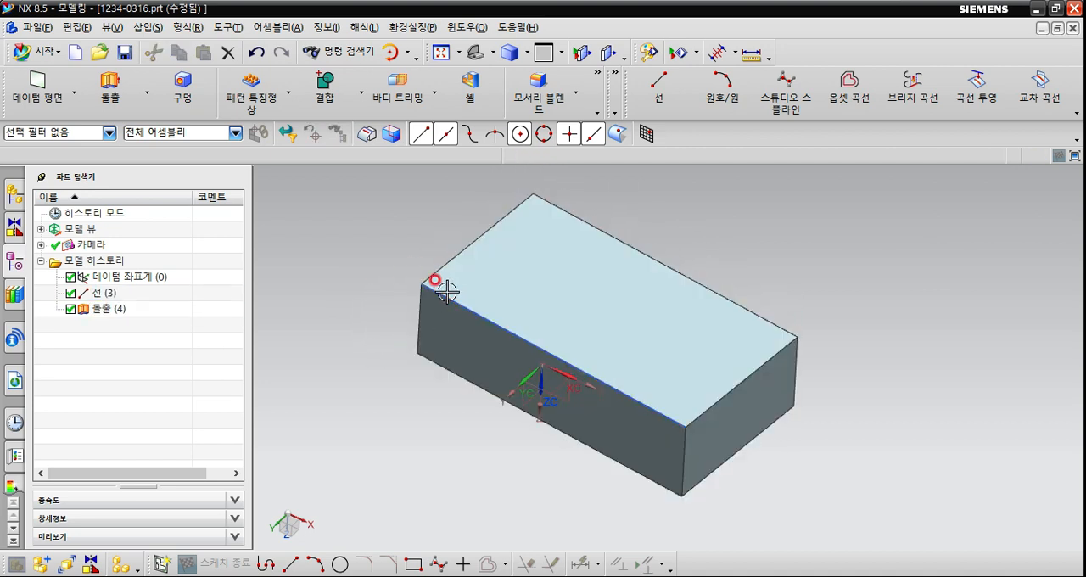
Check how the line and the extruded block are picked in the model with no selection filter.
{"action": "left_click", "coordinate": [447, 291]}
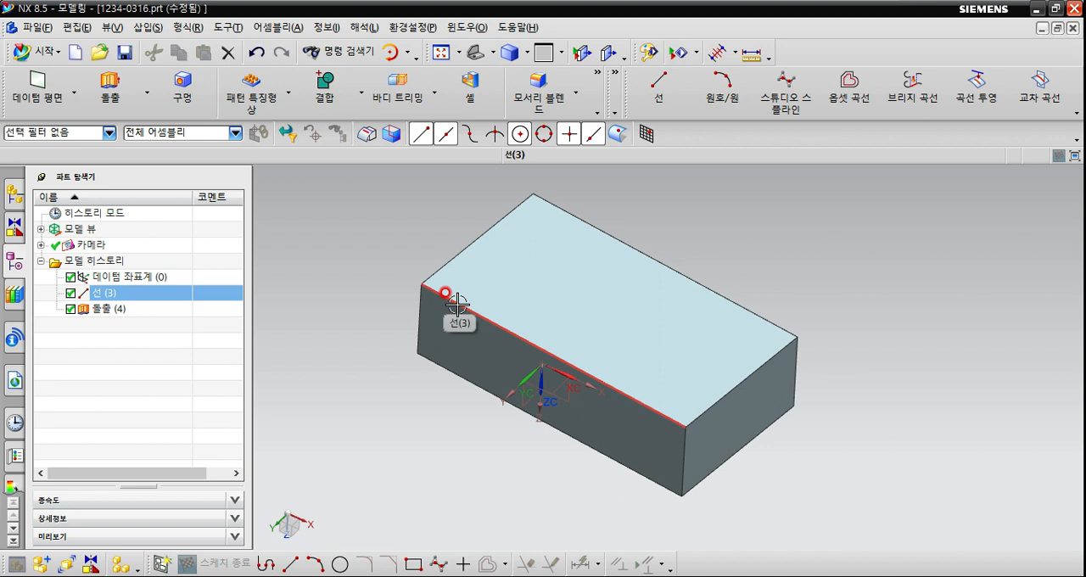
{"action": "key", "text": "Escape"}
{"action": "left_click", "coordinate": [485, 213]}
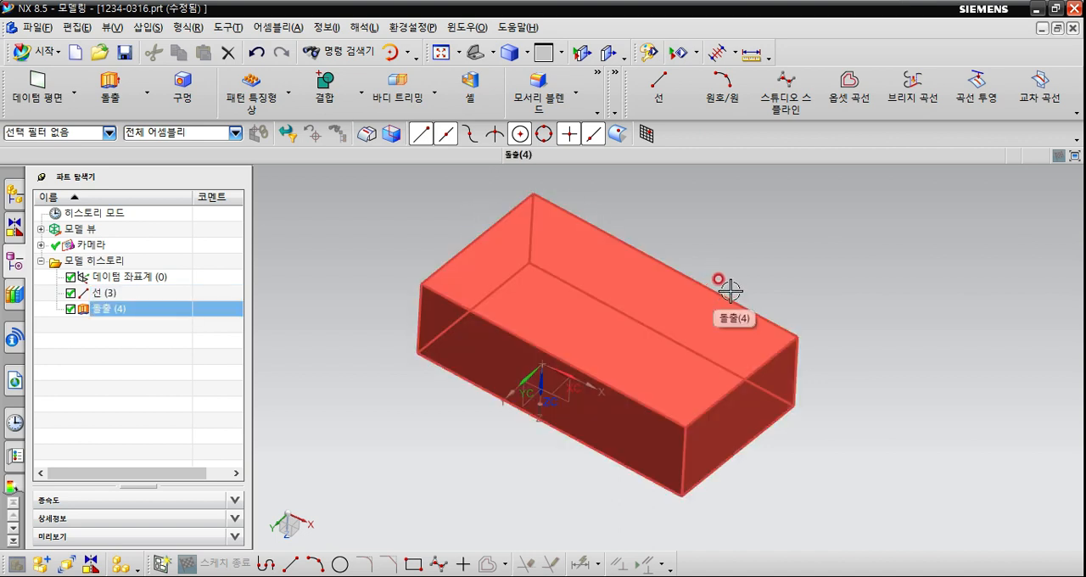
{"action": "key", "text": "Escape"}
{"action": "middle_click_drag", "start_coordinate": [790, 398], "coordinate": [766, 388]}
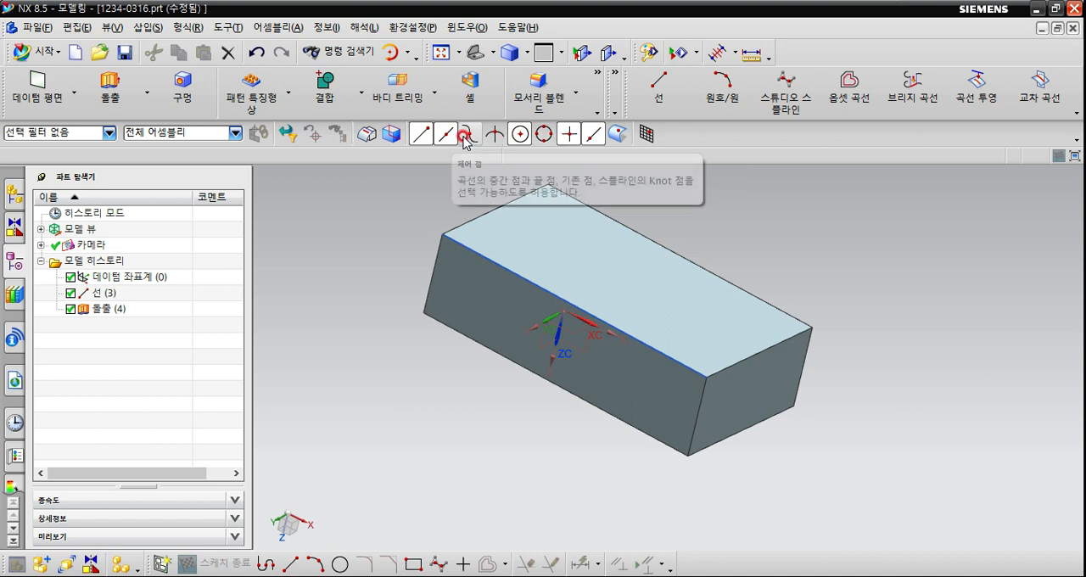
{"action": "left_click", "coordinate": [501, 206]}
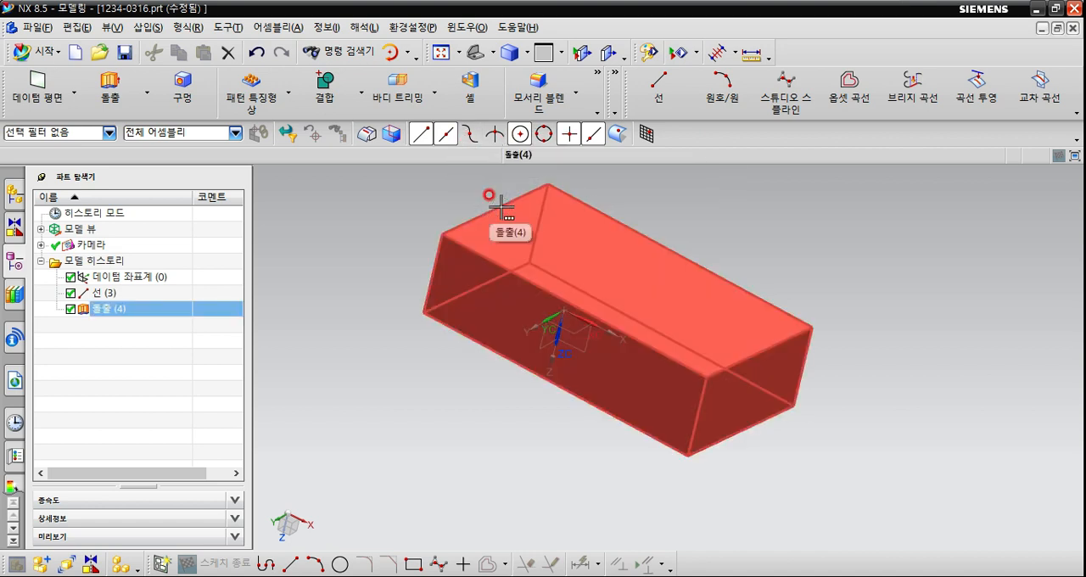
{"action": "left_click", "coordinate": [450, 192]}
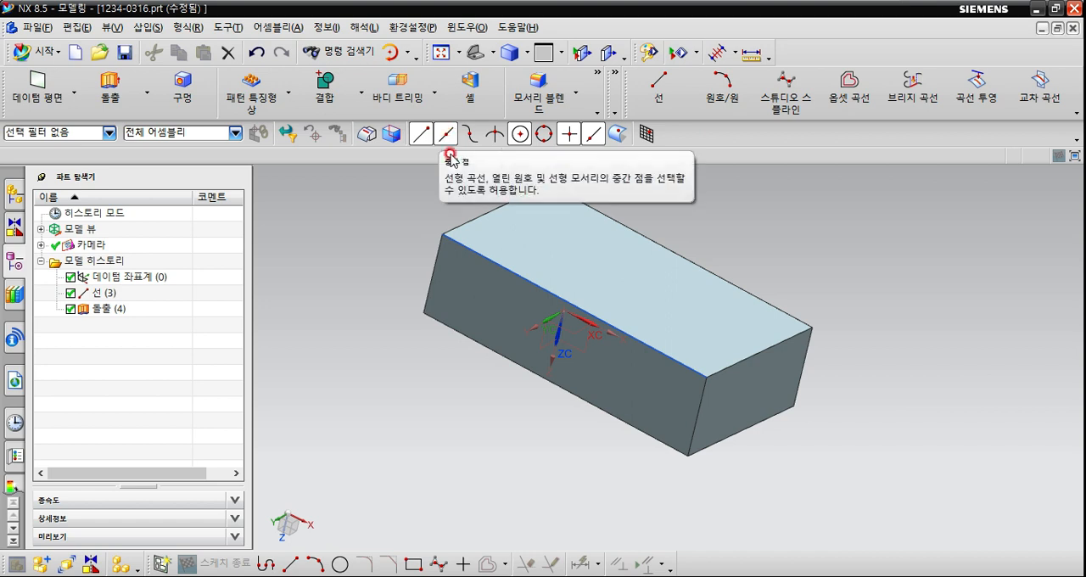
Turn the end point and midpoint snap options off and back on.
{"action": "left_click", "coordinate": [448, 136]}
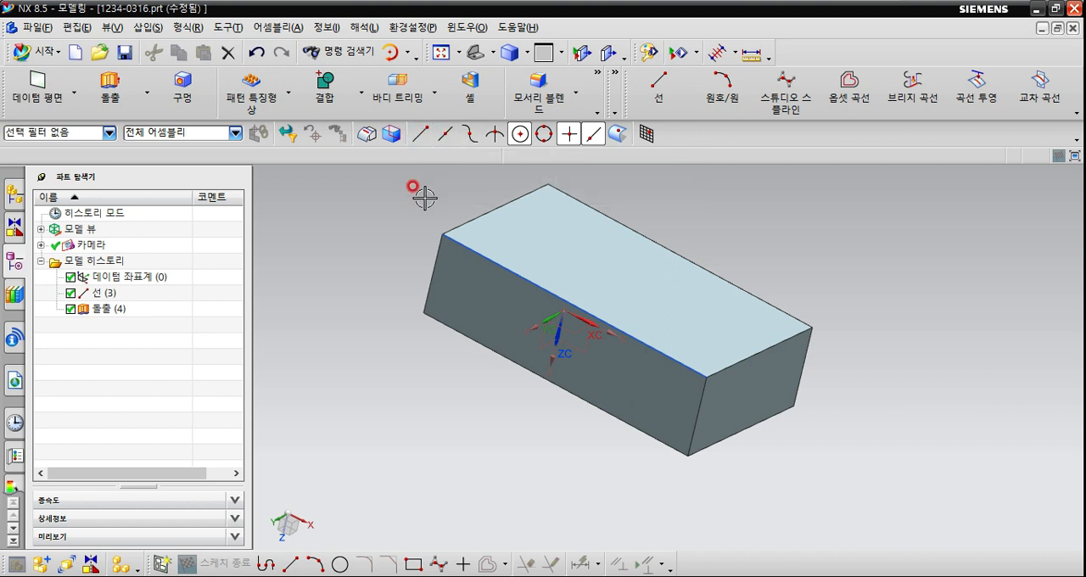
{"action": "left_click", "coordinate": [421, 139]}
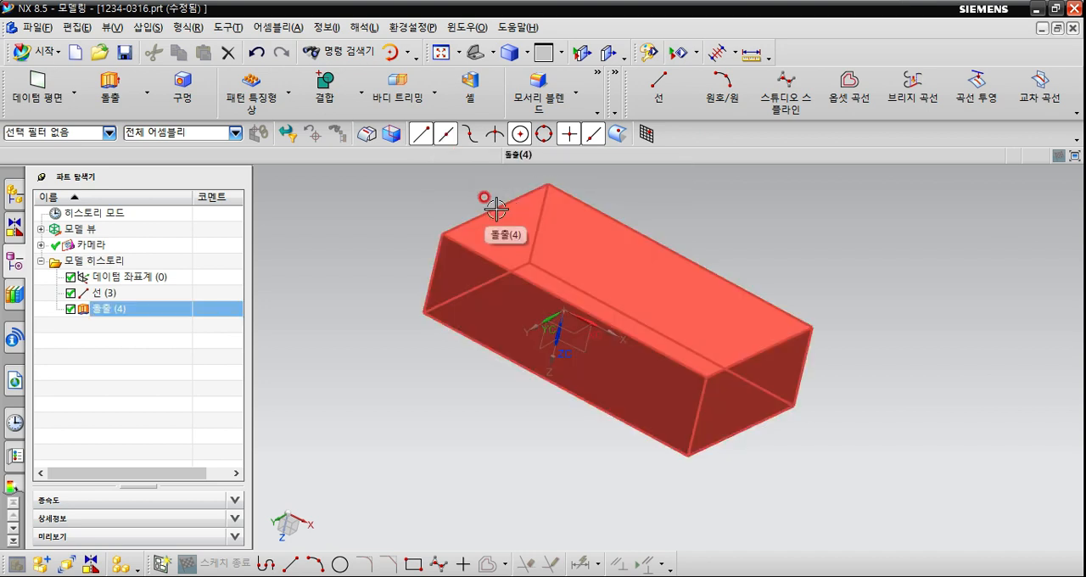
{"action": "left_click", "coordinate": [446, 137]}
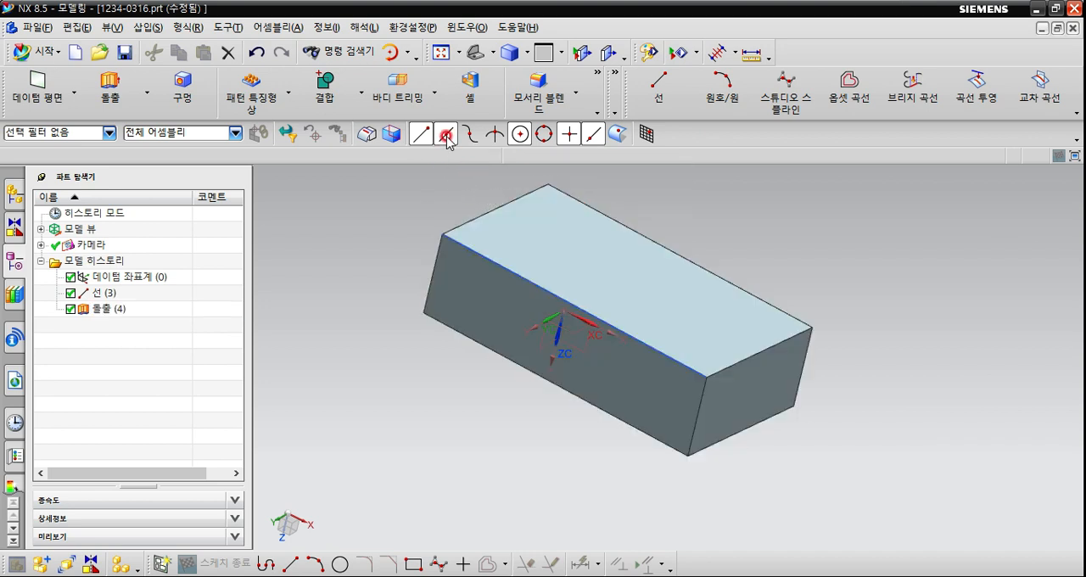
Enable the control point (제어 점) and intersection point snap options.
{"action": "left_click", "coordinate": [473, 133]}
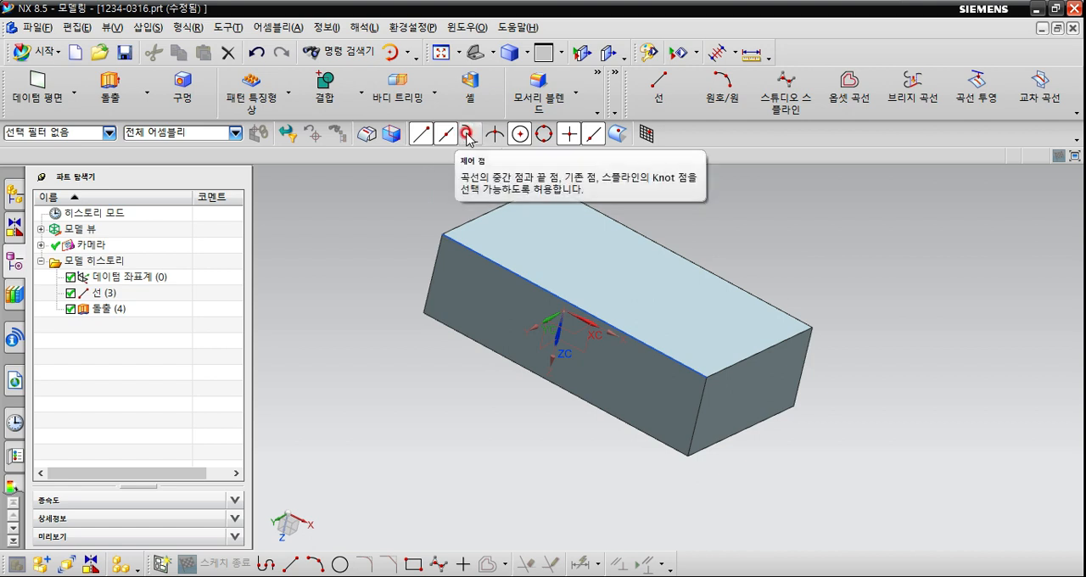
{"action": "left_click", "coordinate": [469, 155]}
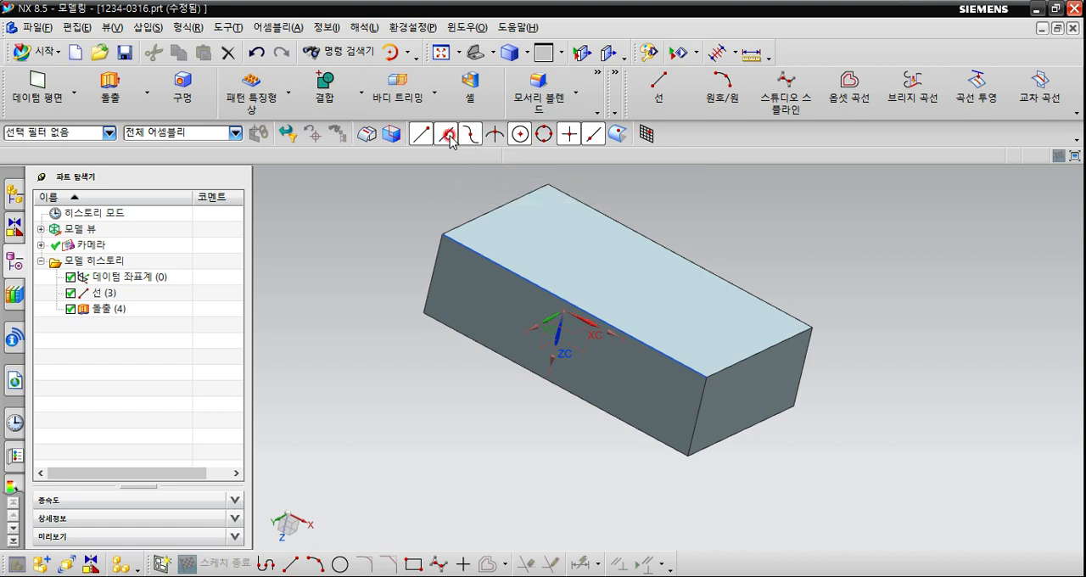
{"action": "left_click", "coordinate": [471, 135]}
{"action": "left_click", "coordinate": [468, 135]}
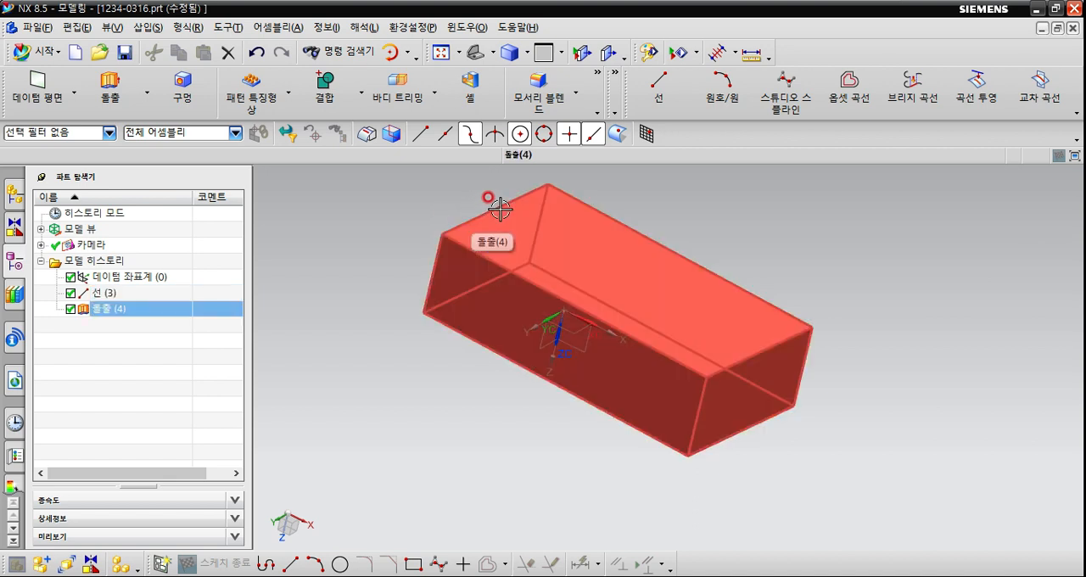
{"action": "left_click", "coordinate": [495, 134]}
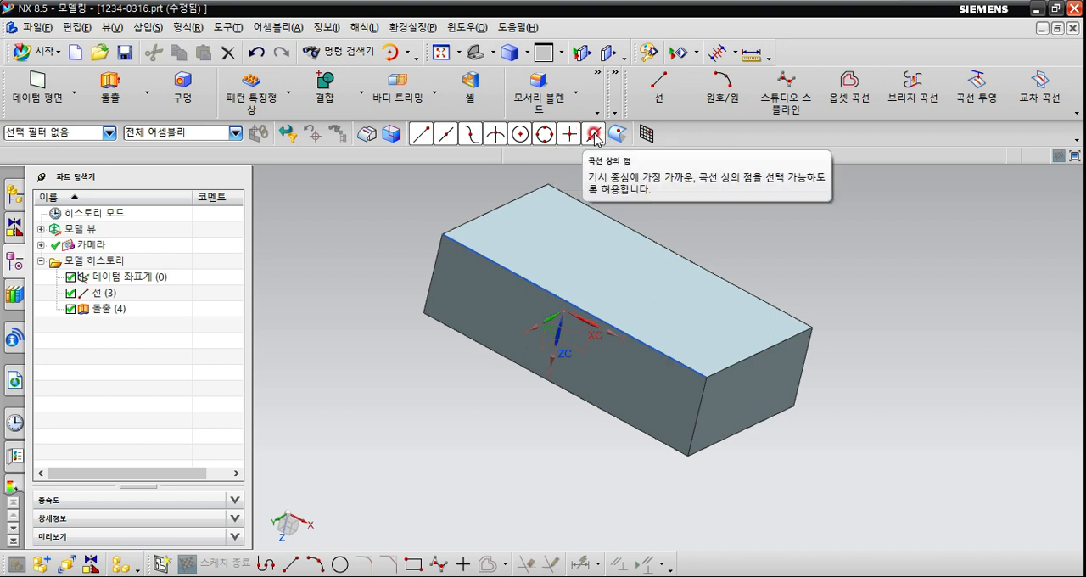
Try the point on curve (곡선 상의 점) snap option on the block and clear the selection.
{"action": "left_click", "coordinate": [580, 134]}
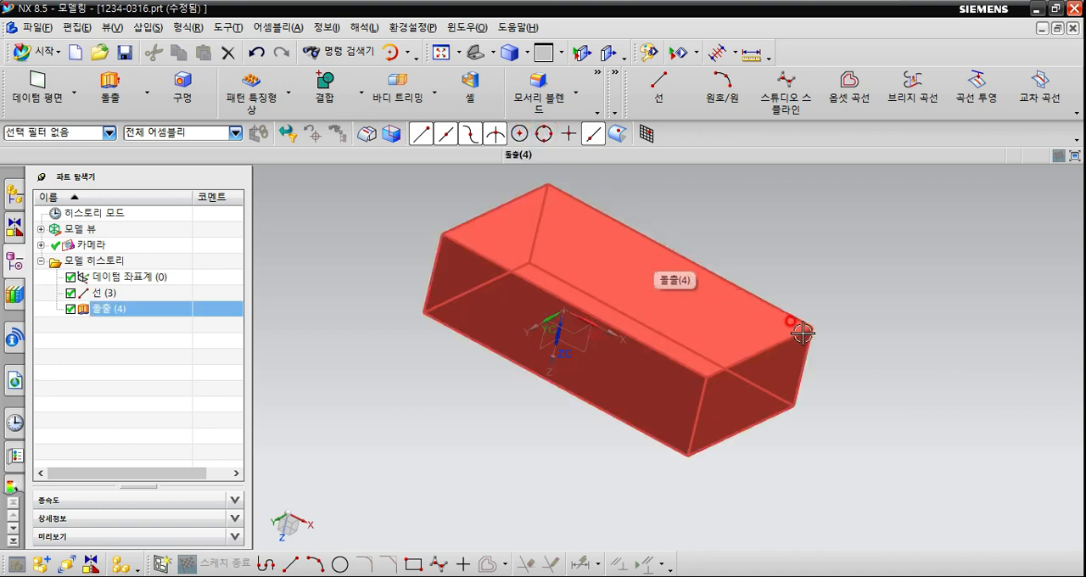
{"action": "key", "text": "Escape"}
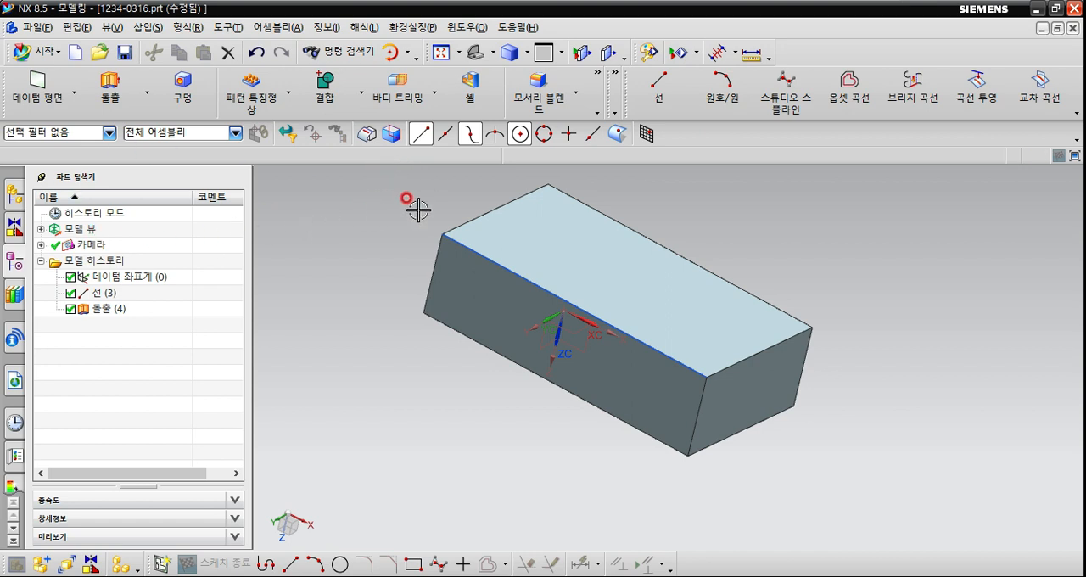
Try a line (선) from a start point in the empty space above the block, and cancel it.
{"action": "left_click", "coordinate": [658, 82]}
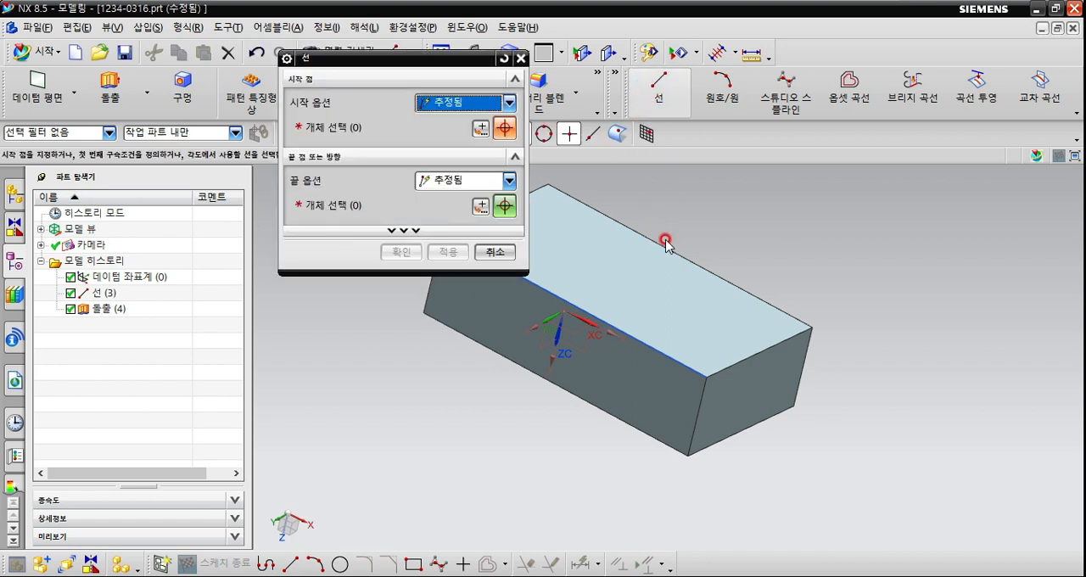
{"action": "left_click_drag", "start_coordinate": [453, 59], "coordinate": [427, 231]}
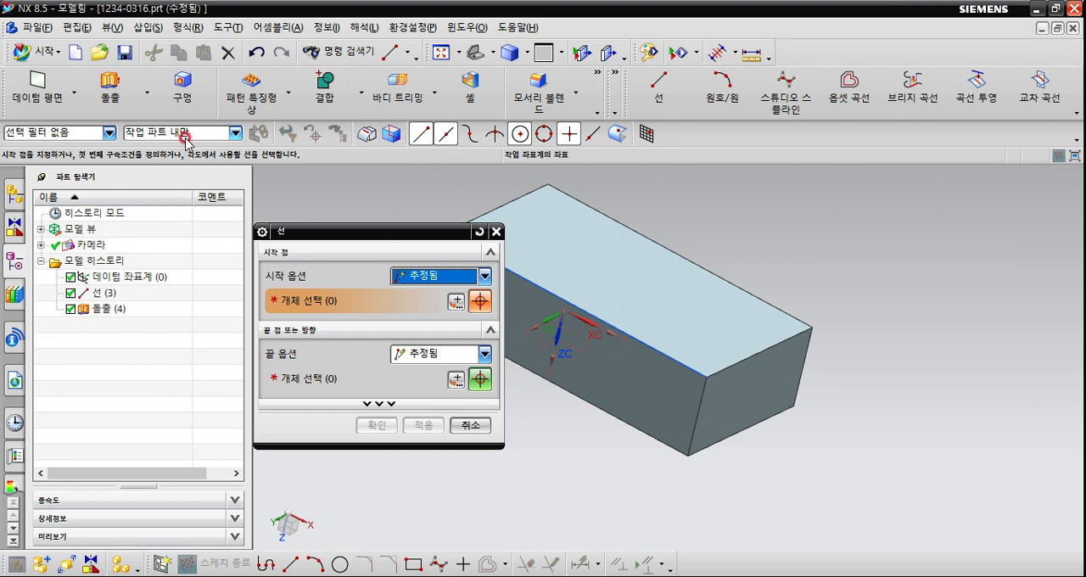
{"action": "left_click", "coordinate": [109, 133]}
{"action": "left_click", "coordinate": [109, 132]}
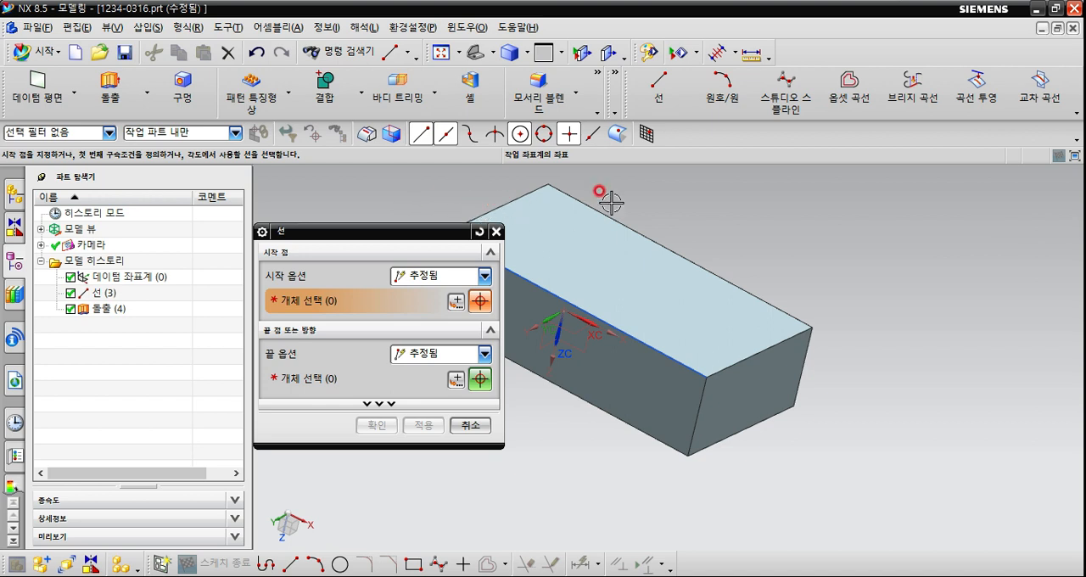
{"action": "left_click", "coordinate": [755, 208]}
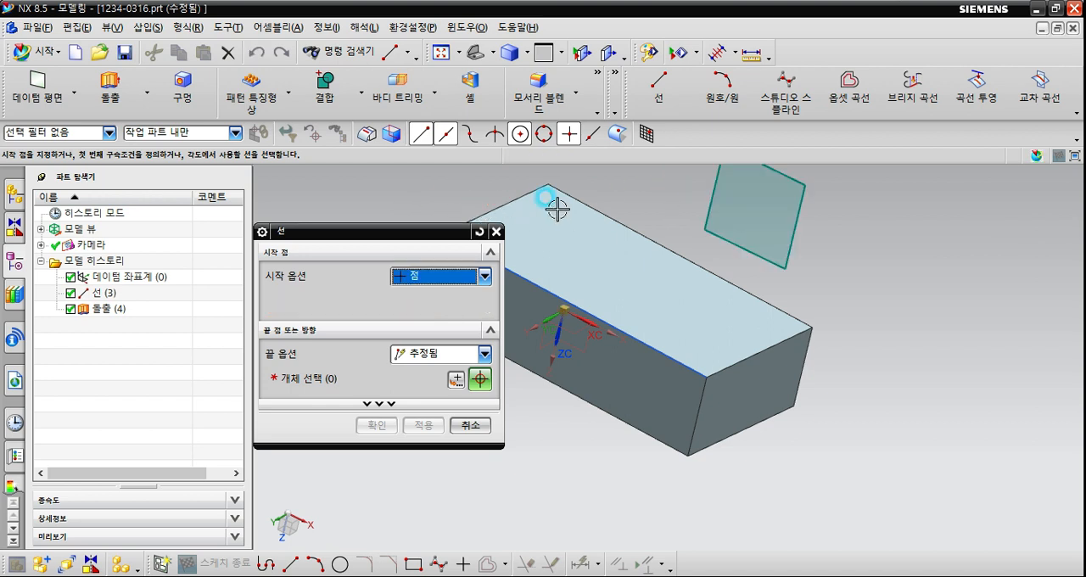
{"action": "left_click", "coordinate": [498, 231]}
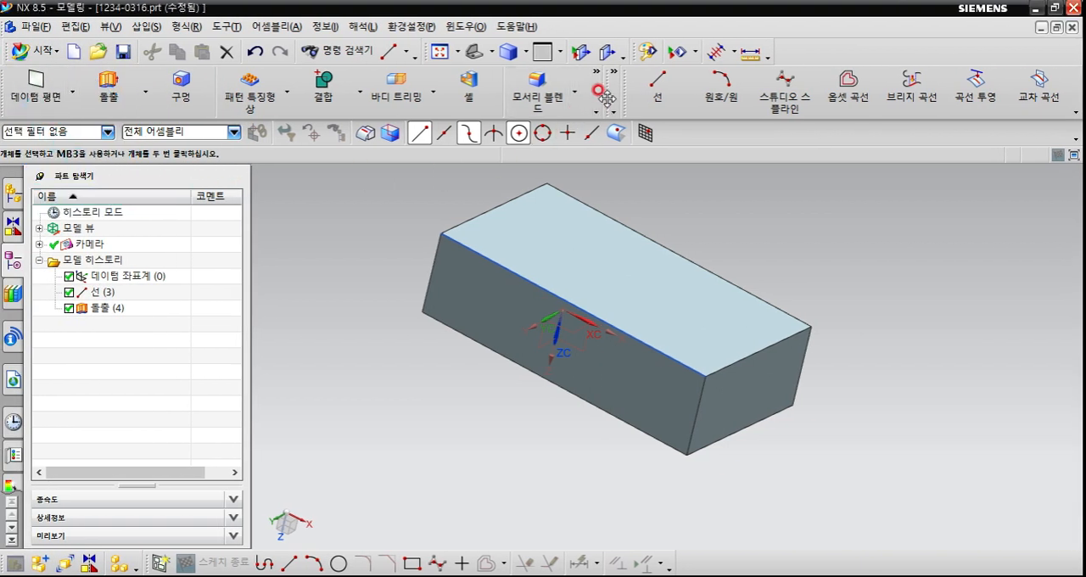
Float the Synchronous Modeling (동기식 모델링) toolbar over the block and review the commands that can be added to it.
{"action": "left_click_drag", "start_coordinate": [606, 99], "coordinate": [451, 244]}
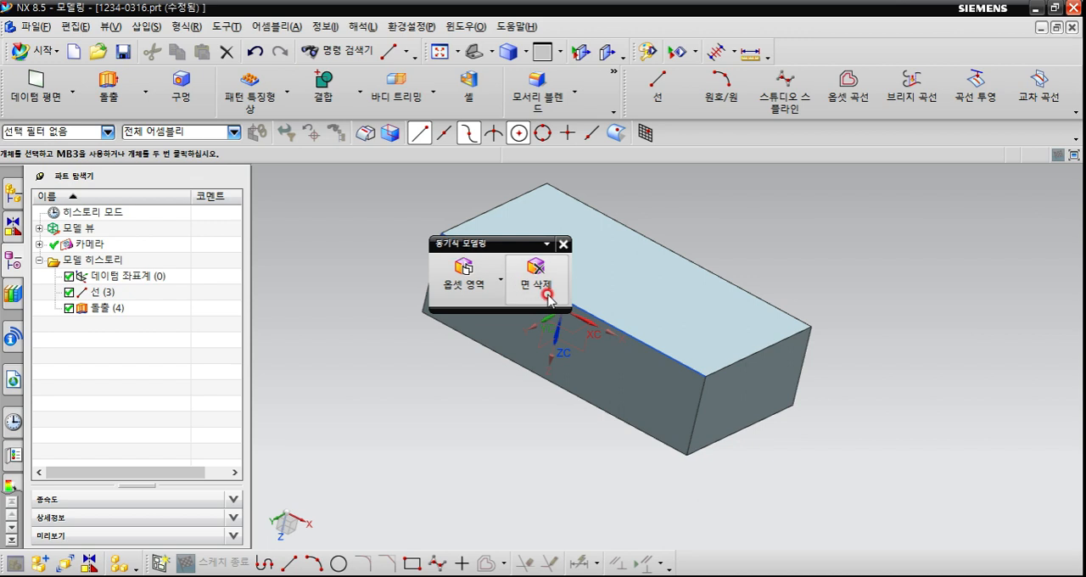
{"action": "left_click", "coordinate": [547, 244]}
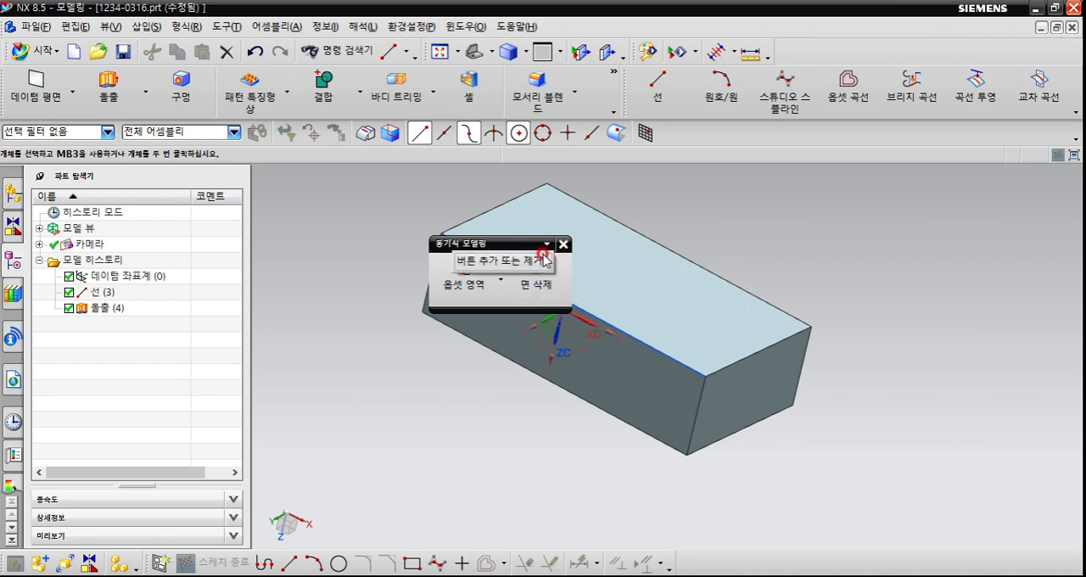
{"action": "mouse_move", "coordinate": [509, 262]}
{"action": "mouse_move", "coordinate": [627, 270]}
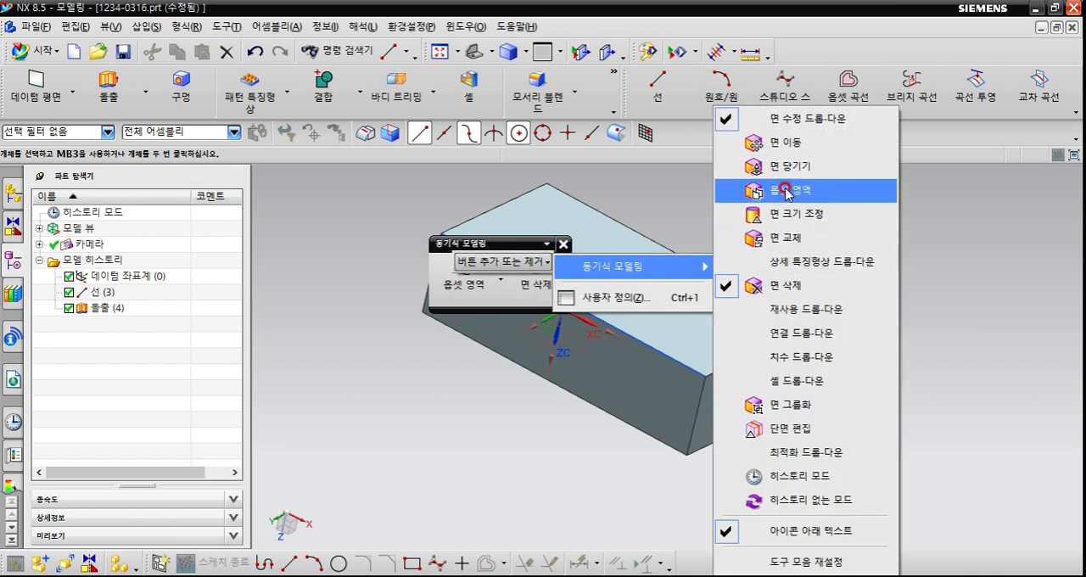
{"action": "left_click", "coordinate": [668, 196]}
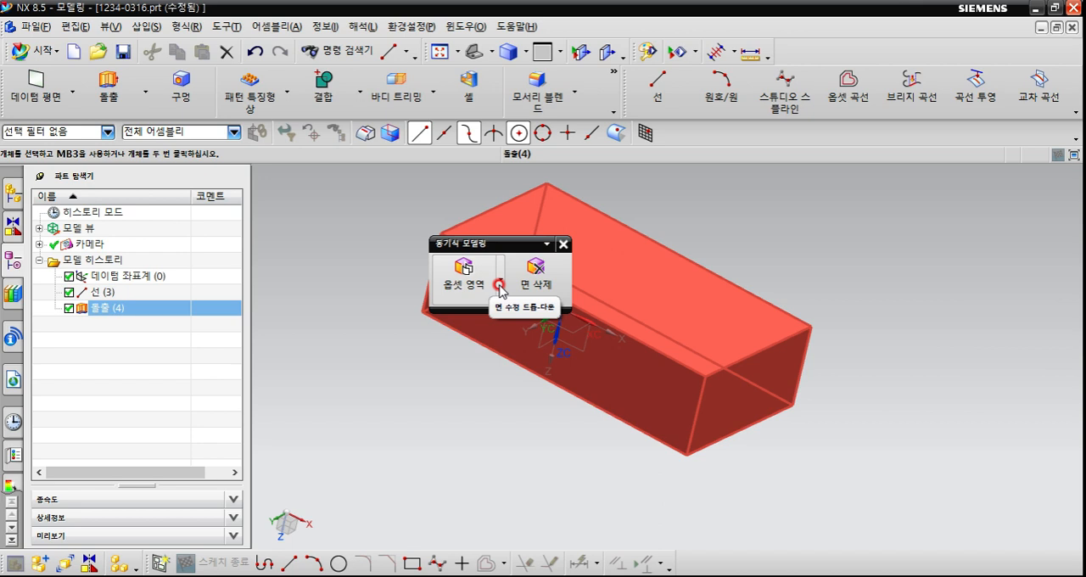
Examine the commands grouped under Offset Region (옵셋 영역), Extrude (돌출) and Pattern Feature (패턴 특징형상).
{"action": "left_click", "coordinate": [502, 283]}
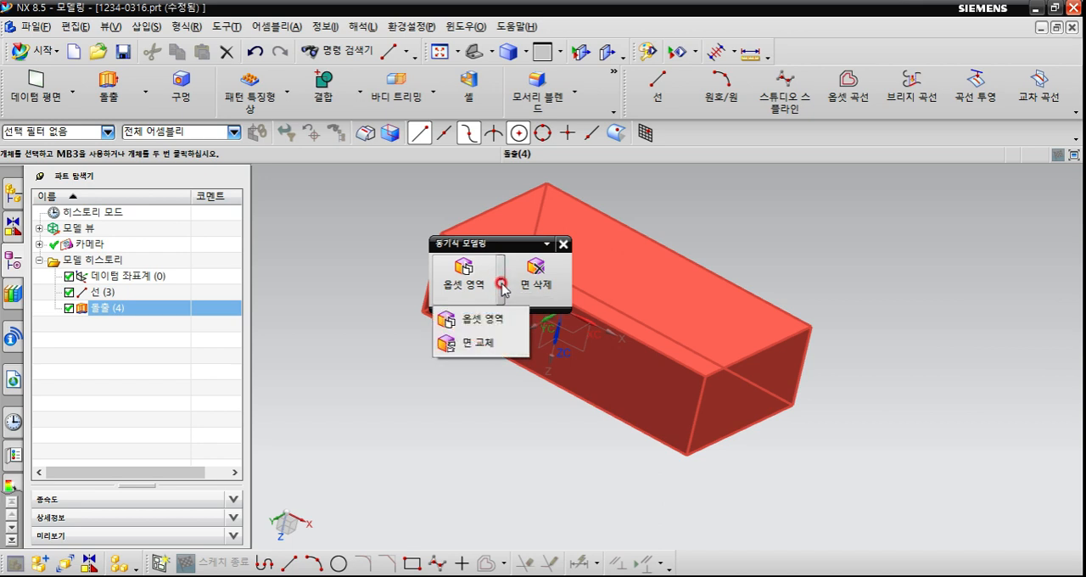
{"action": "left_click", "coordinate": [288, 200]}
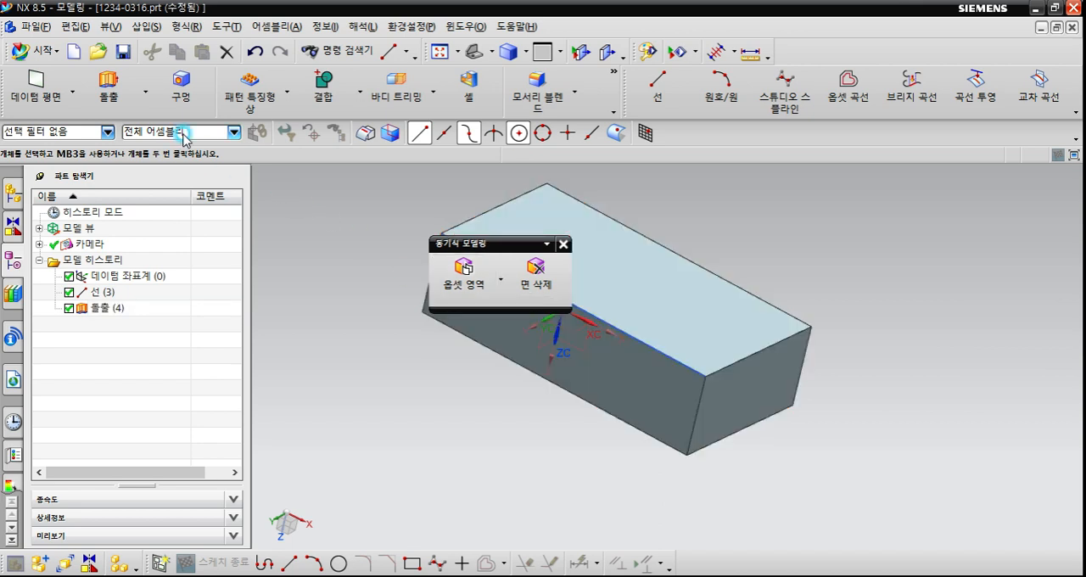
{"action": "left_click", "coordinate": [145, 95]}
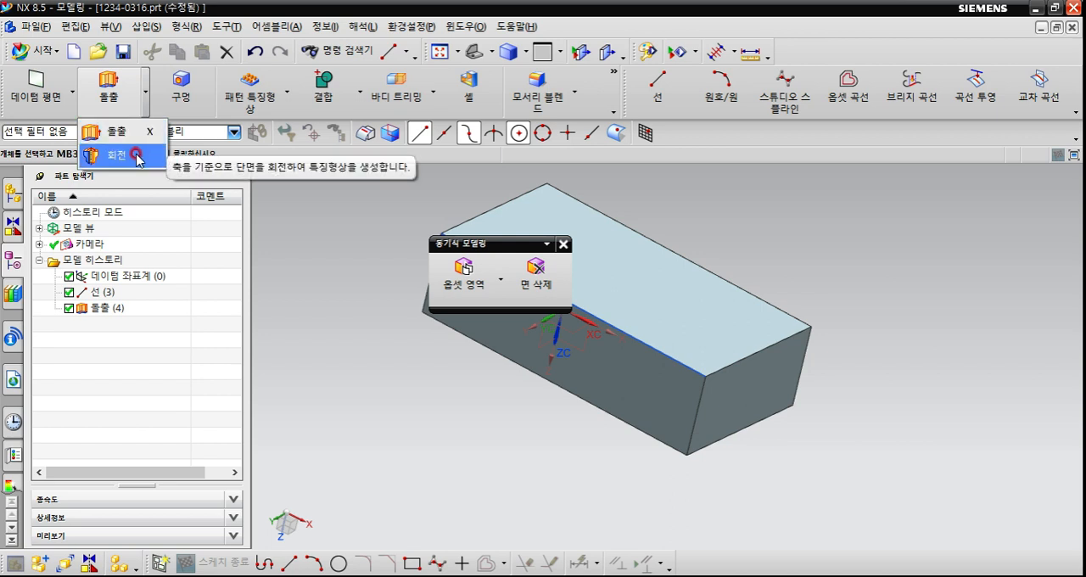
{"action": "left_click", "coordinate": [288, 98]}
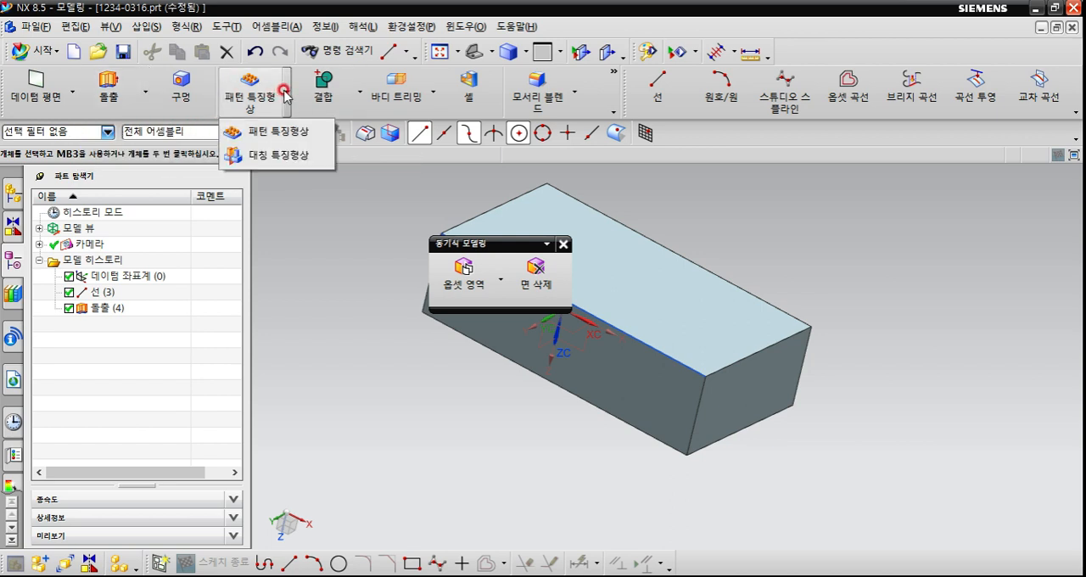
{"action": "left_click", "coordinate": [287, 93]}
{"action": "left_click", "coordinate": [287, 93]}
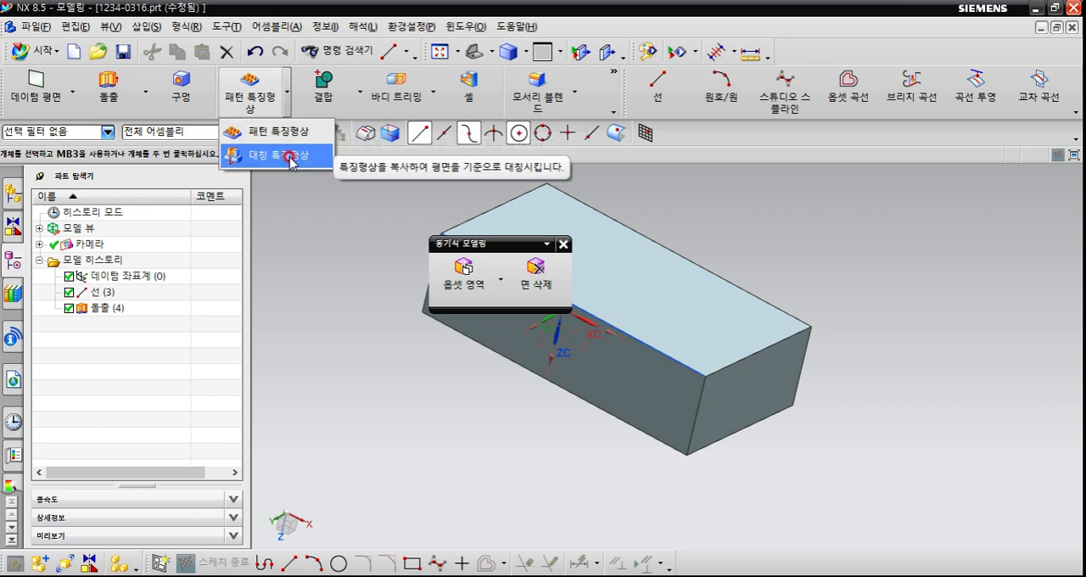
{"action": "left_click", "coordinate": [349, 203]}
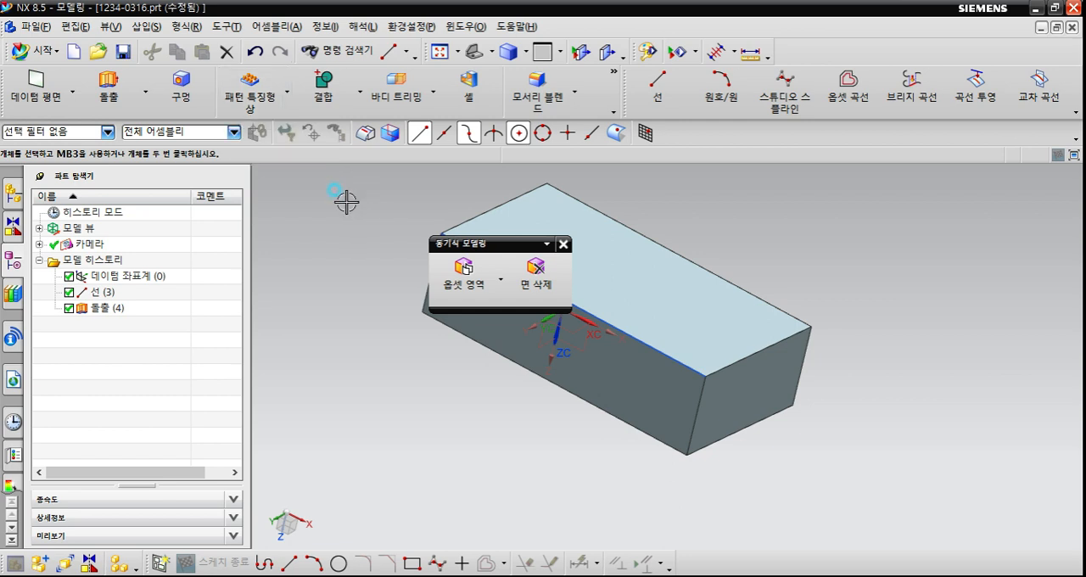
Add separate Extrude (돌출), Revolve (회전), Boss (보스), Pocket (포켓) and Pad (패드) commands to the Feature (특징형상) toolbar.
{"action": "left_click", "coordinate": [613, 110]}
{"action": "mouse_move", "coordinate": [604, 158]}
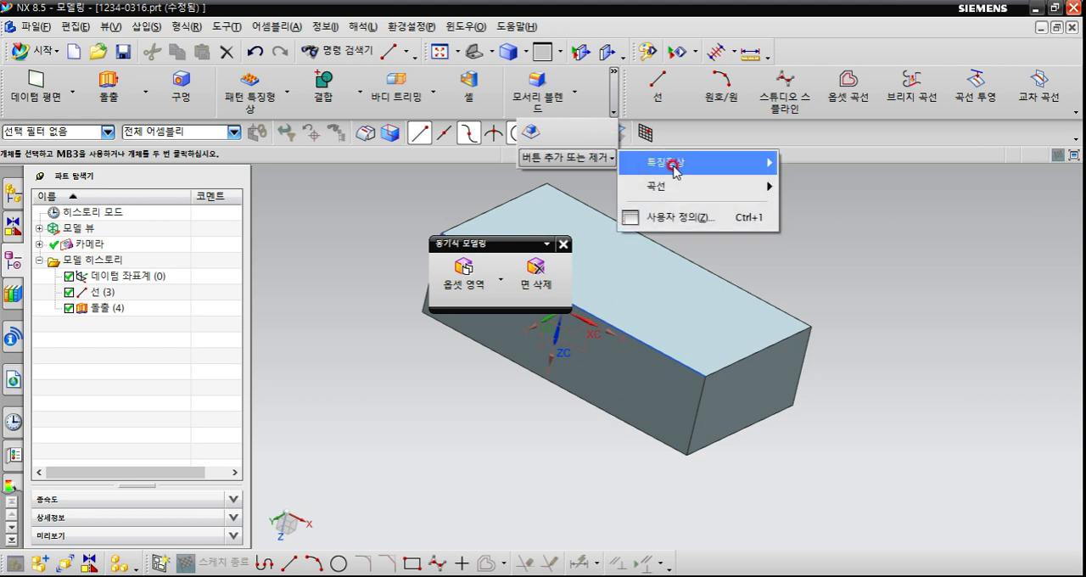
{"action": "mouse_move", "coordinate": [678, 162]}
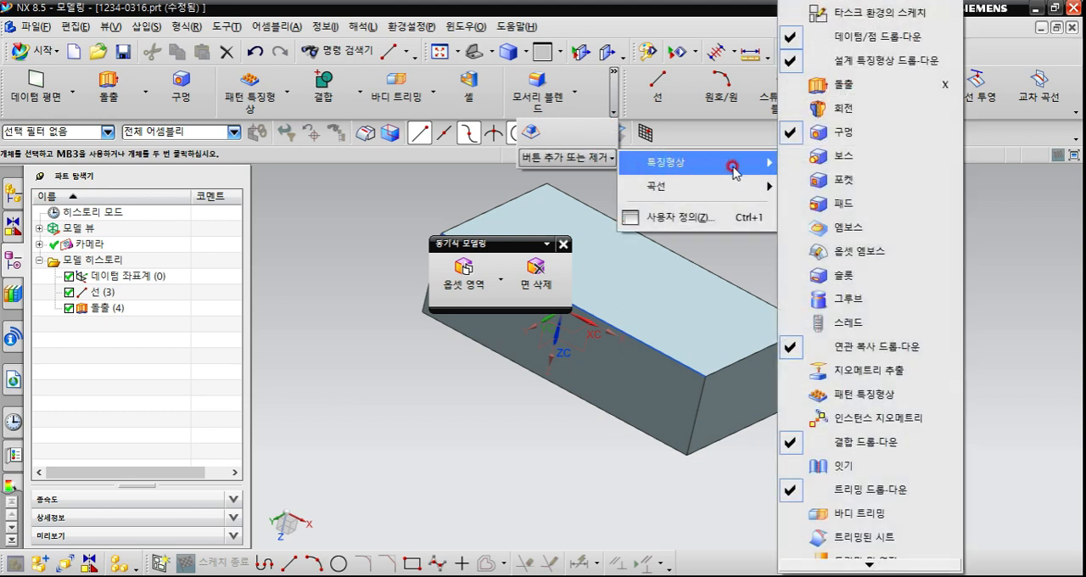
{"action": "left_click", "coordinate": [870, 95]}
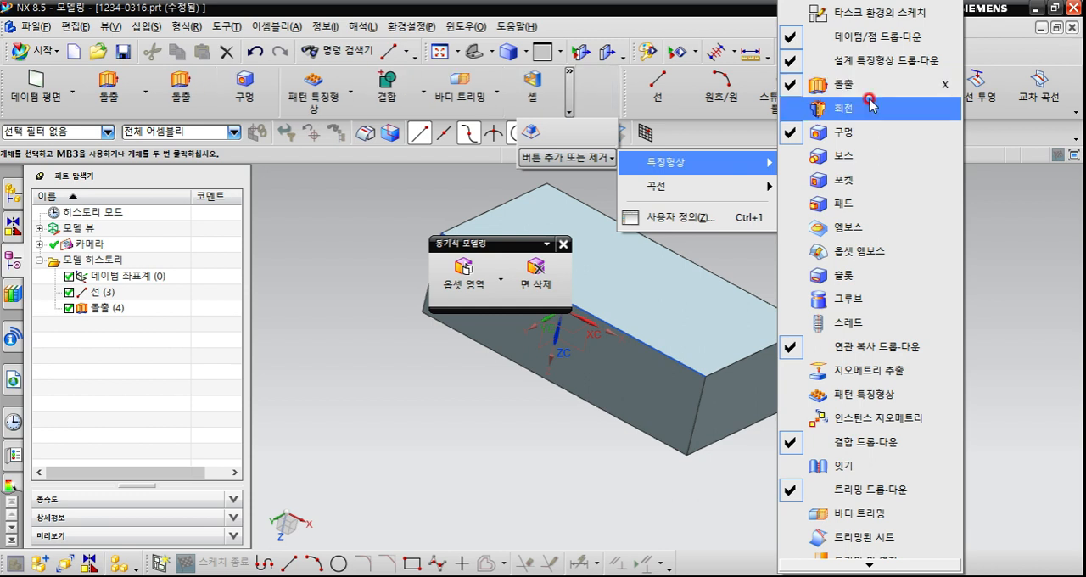
{"action": "left_click", "coordinate": [790, 109]}
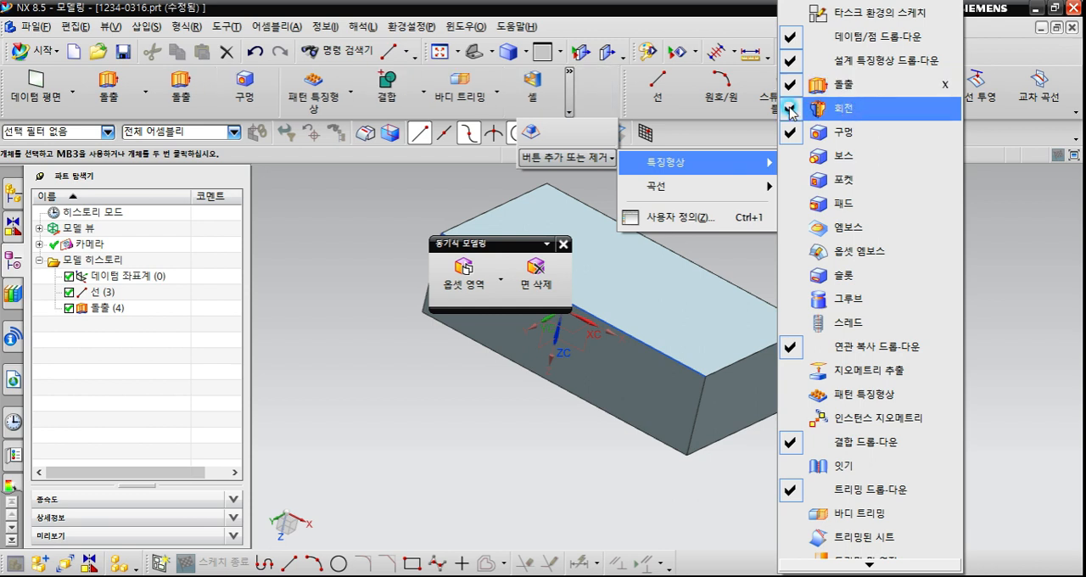
{"action": "left_click", "coordinate": [797, 161]}
{"action": "left_click", "coordinate": [795, 182]}
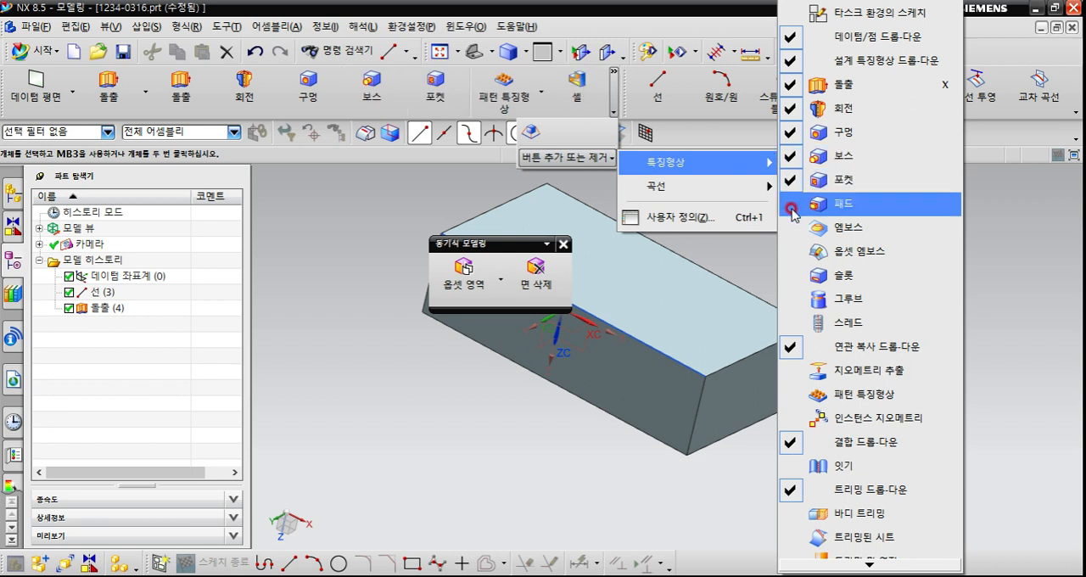
{"action": "left_click", "coordinate": [791, 207]}
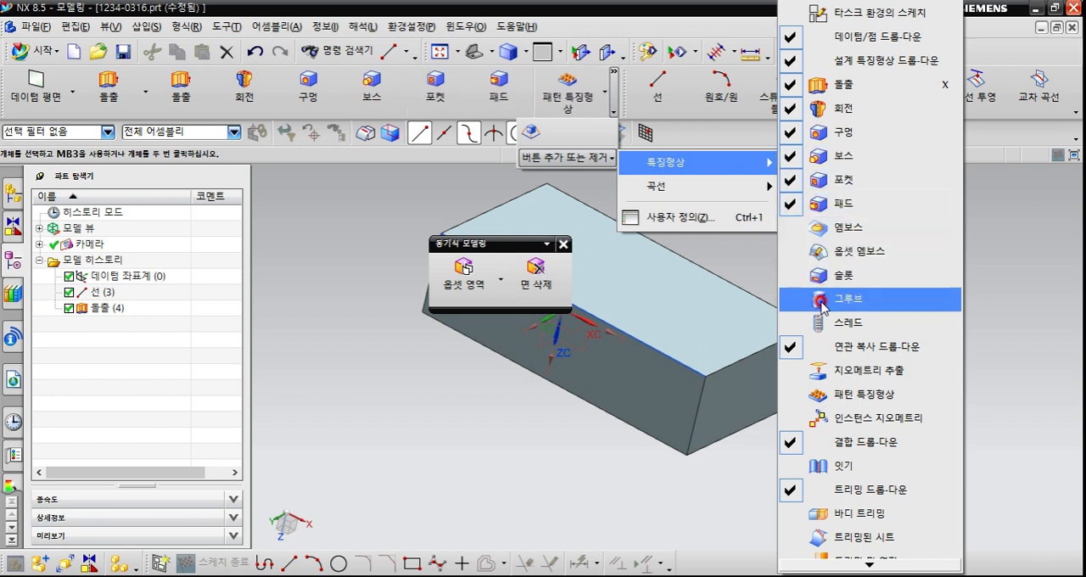
Add Extract Geometry (지오메트리 추출), Pattern Feature (패턴 특징형상) and Trim Body (바디 트리밍) to the Feature toolbar.
{"action": "left_click", "coordinate": [846, 385]}
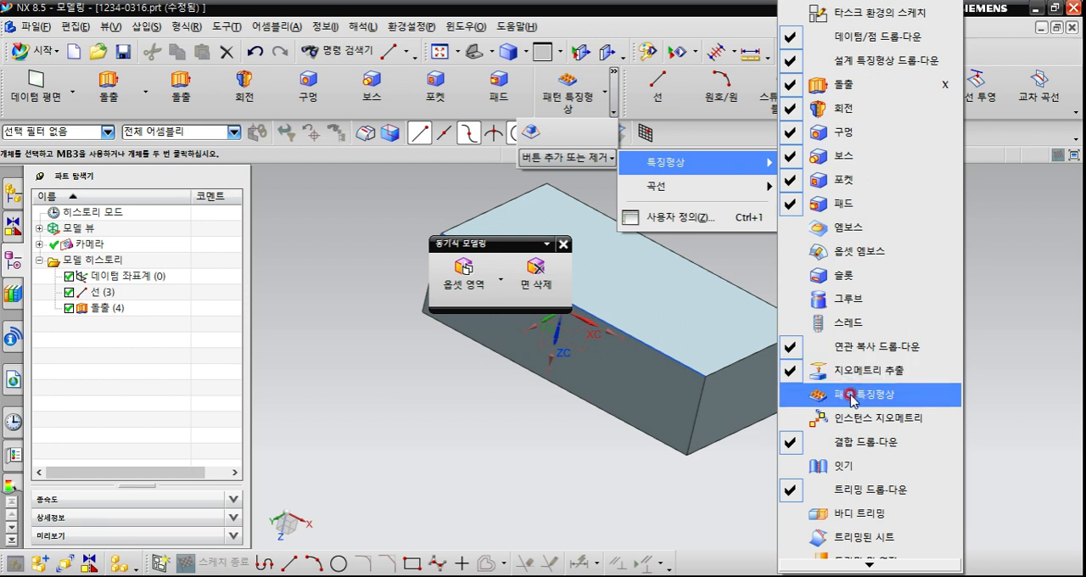
{"action": "left_click", "coordinate": [859, 399]}
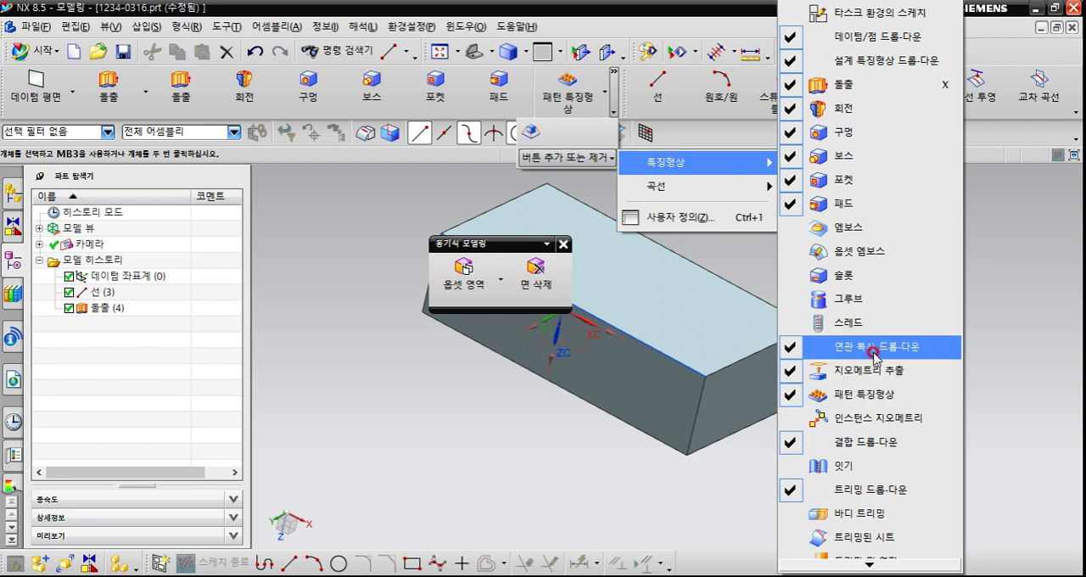
{"action": "left_click", "coordinate": [874, 562]}
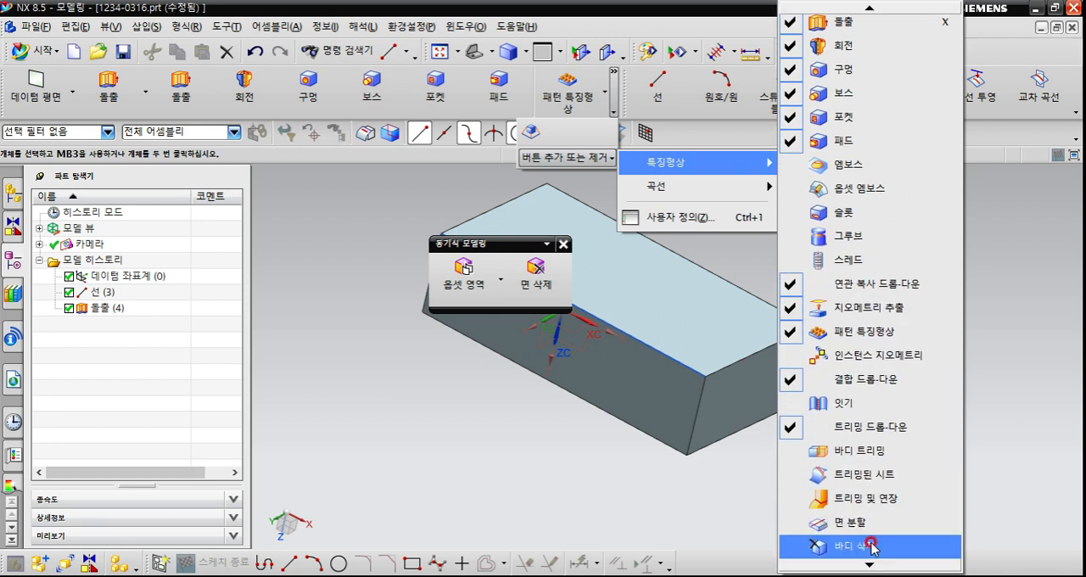
{"action": "left_click", "coordinate": [869, 566]}
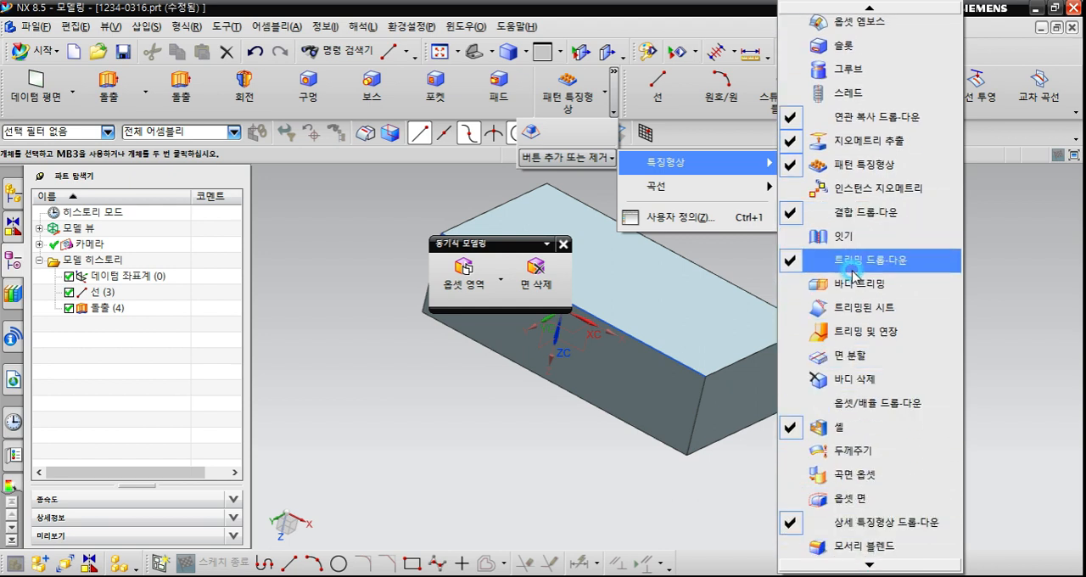
{"action": "left_click", "coordinate": [855, 288]}
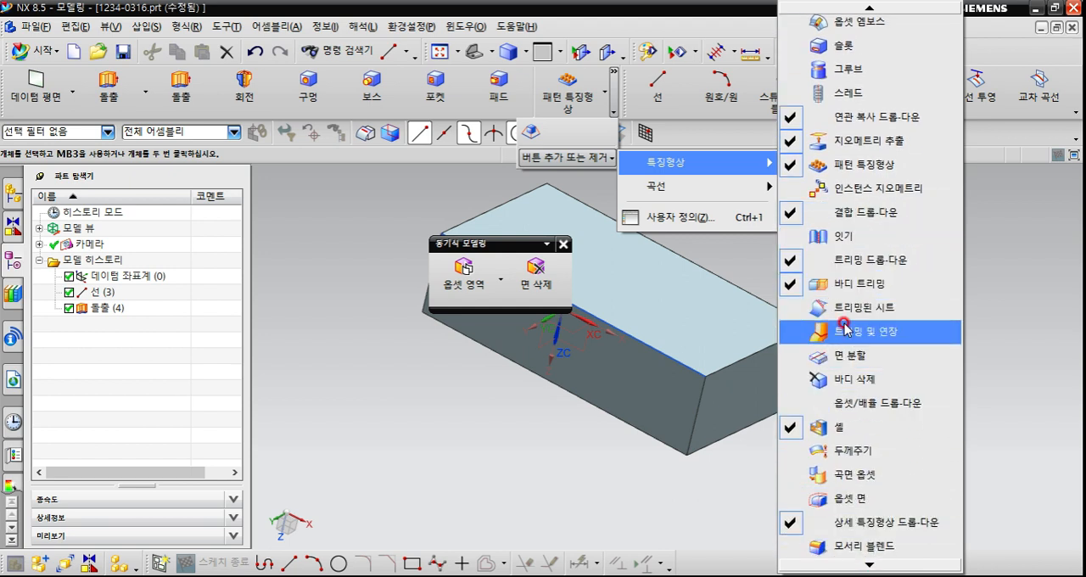
Float the Curve (곡선) toolbar over the block and review the commands available for the Feature (특징형상) toolbar.
{"action": "mouse_move", "coordinate": [619, 87]}
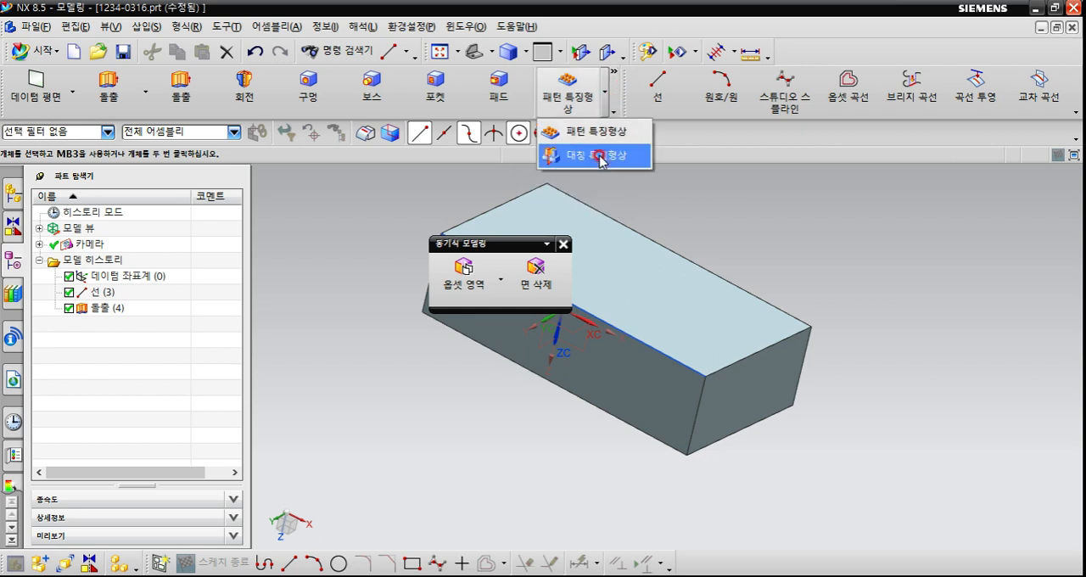
{"action": "left_click_drag", "start_coordinate": [624, 93], "coordinate": [538, 258]}
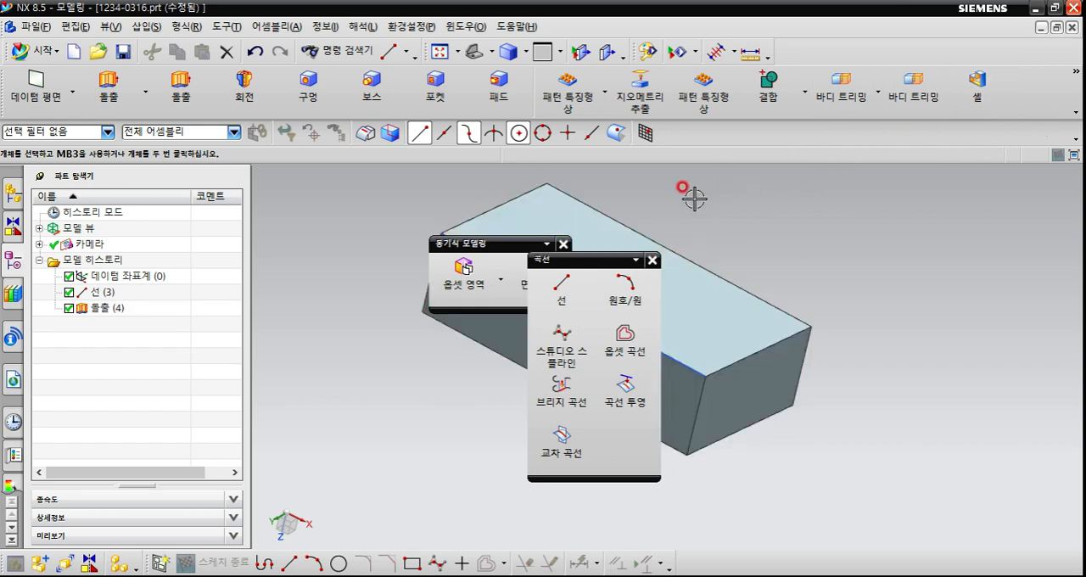
{"action": "left_click", "coordinate": [1077, 73]}
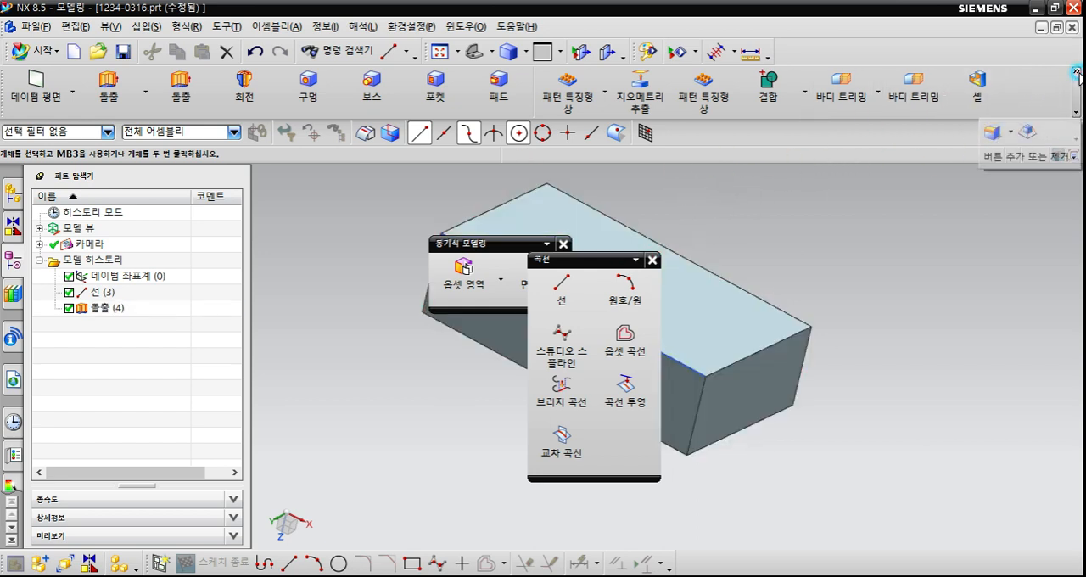
{"action": "left_click", "coordinate": [1052, 158]}
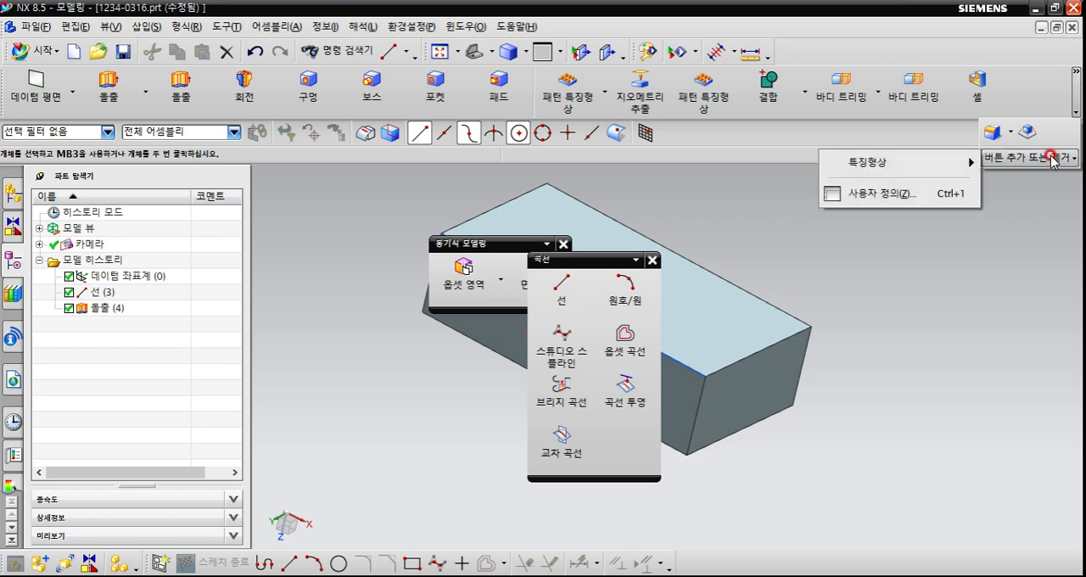
{"action": "left_click", "coordinate": [935, 165]}
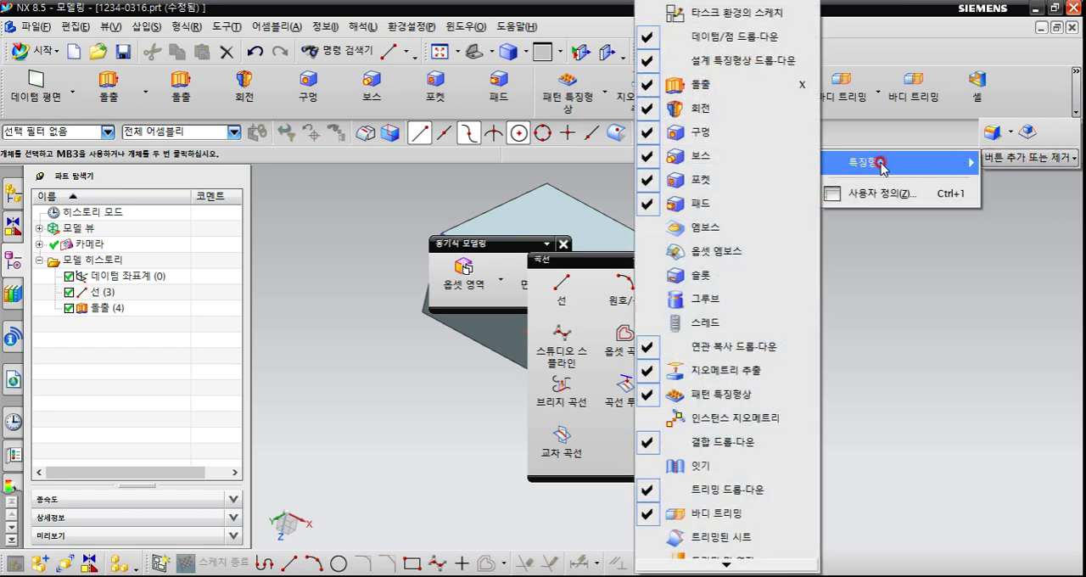
{"action": "left_click", "coordinate": [879, 138]}
{"action": "left_click", "coordinate": [560, 210]}
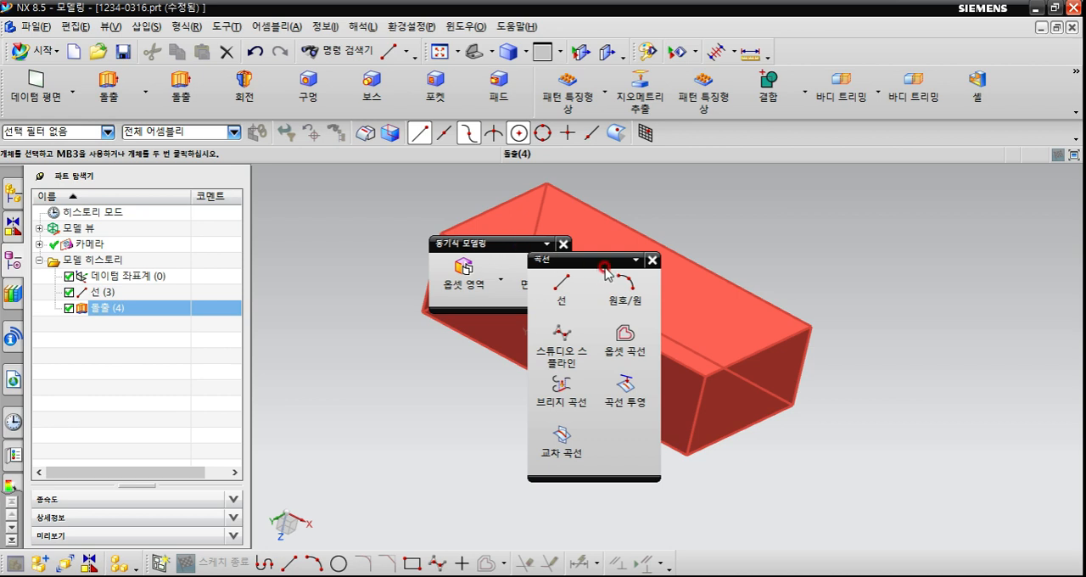
Move the floating Curve (곡선) toolbar clear of the Synchronous Modeling toolbar and show the curve commands it can include.
{"action": "left_click_drag", "start_coordinate": [605, 264], "coordinate": [676, 174]}
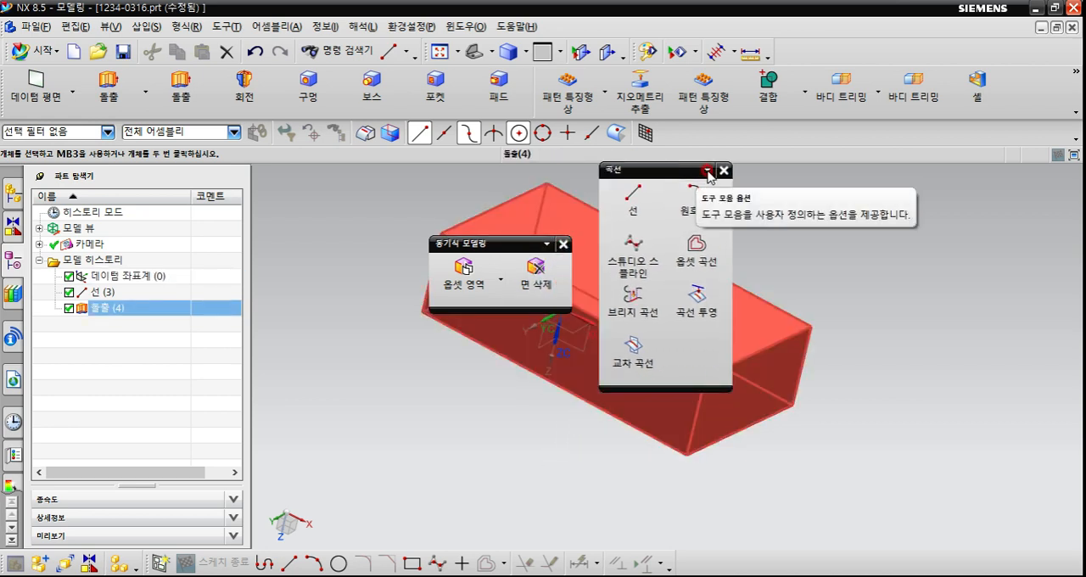
{"action": "left_click", "coordinate": [707, 171]}
{"action": "mouse_move", "coordinate": [678, 187]}
{"action": "mouse_move", "coordinate": [793, 193]}
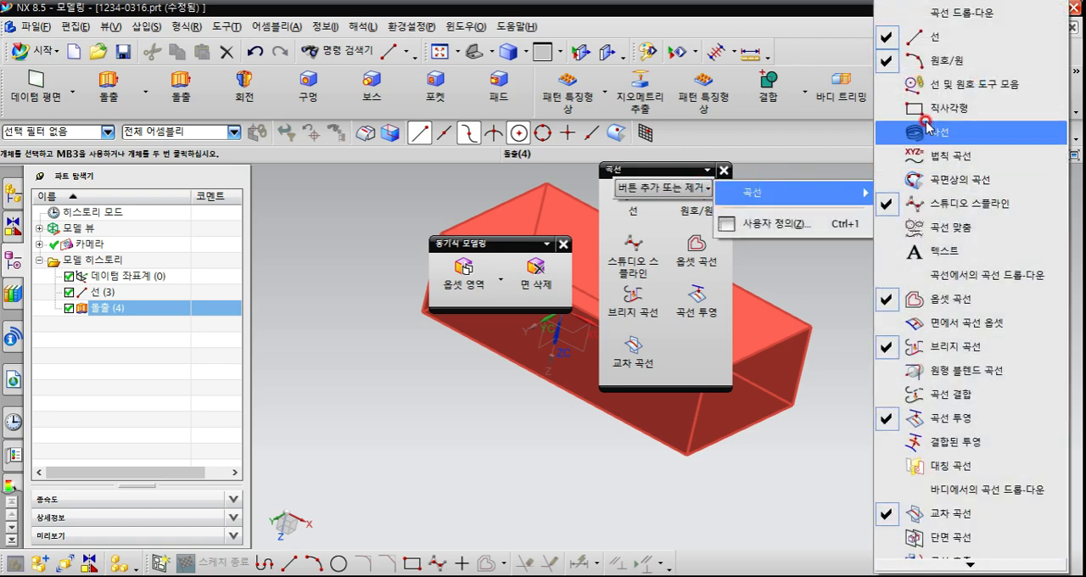
Examine the insertable command groups, including design features (특징형상 설계), combine (결합), offset/scale (옵셋/배율), welding assistant (용접 도우미) and synchronous modeling (동기식 모델링).
{"action": "left_click", "coordinate": [384, 237]}
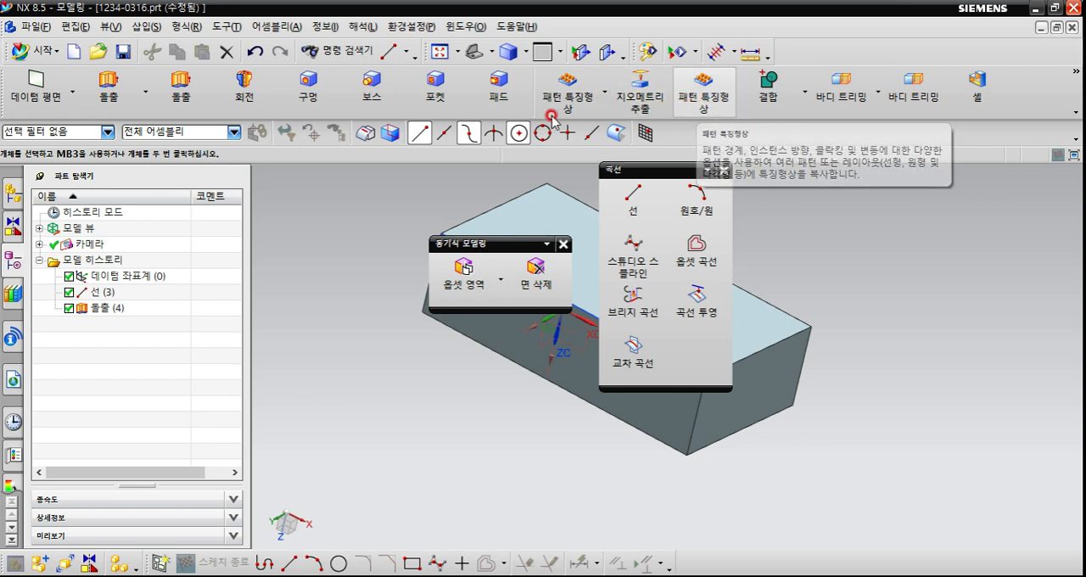
{"action": "left_click", "coordinate": [138, 26]}
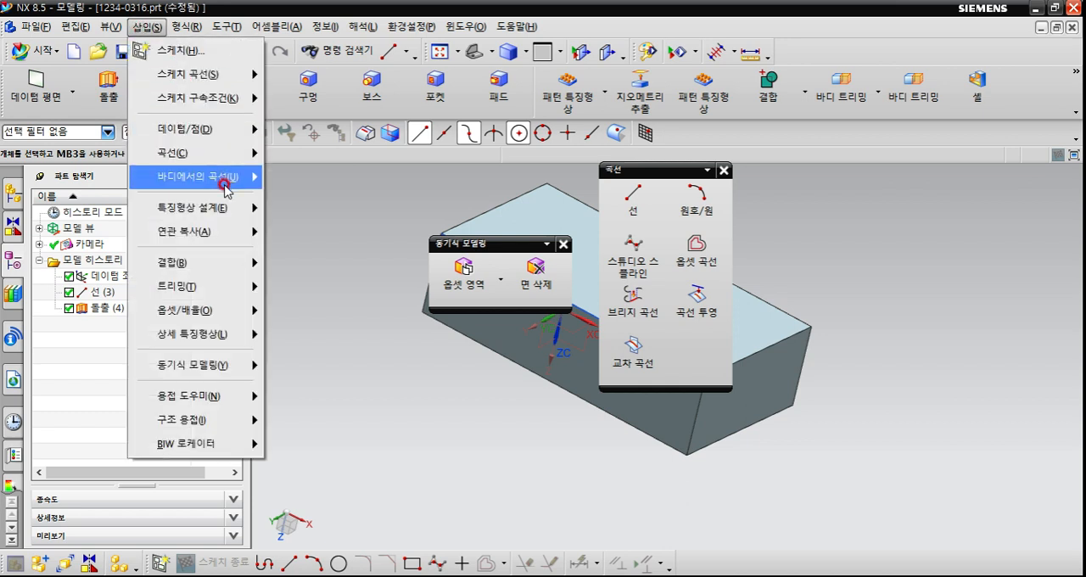
{"action": "mouse_move", "coordinate": [228, 207]}
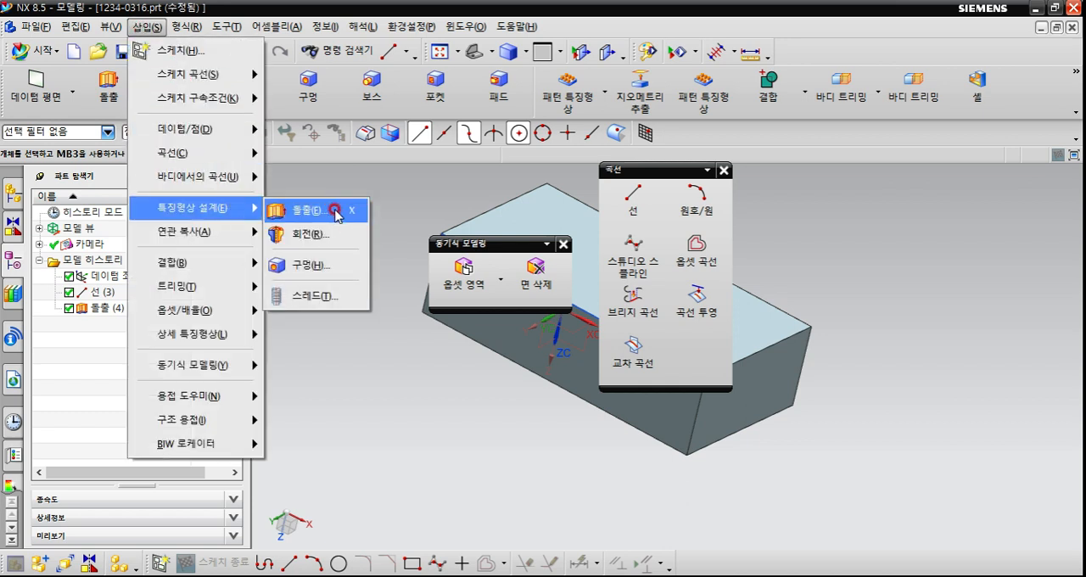
{"action": "mouse_move", "coordinate": [232, 181]}
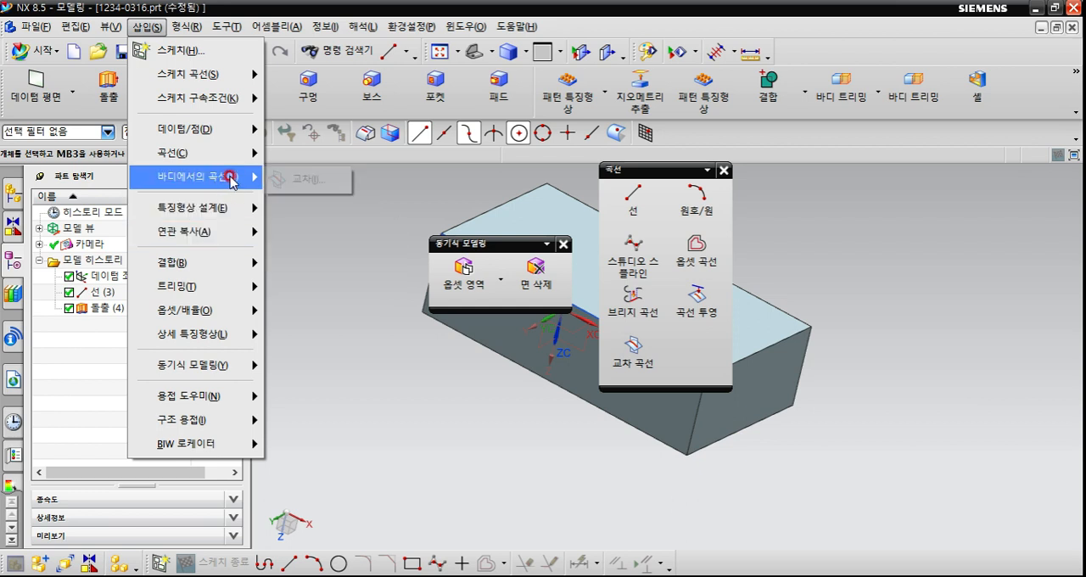
{"action": "mouse_move", "coordinate": [232, 157]}
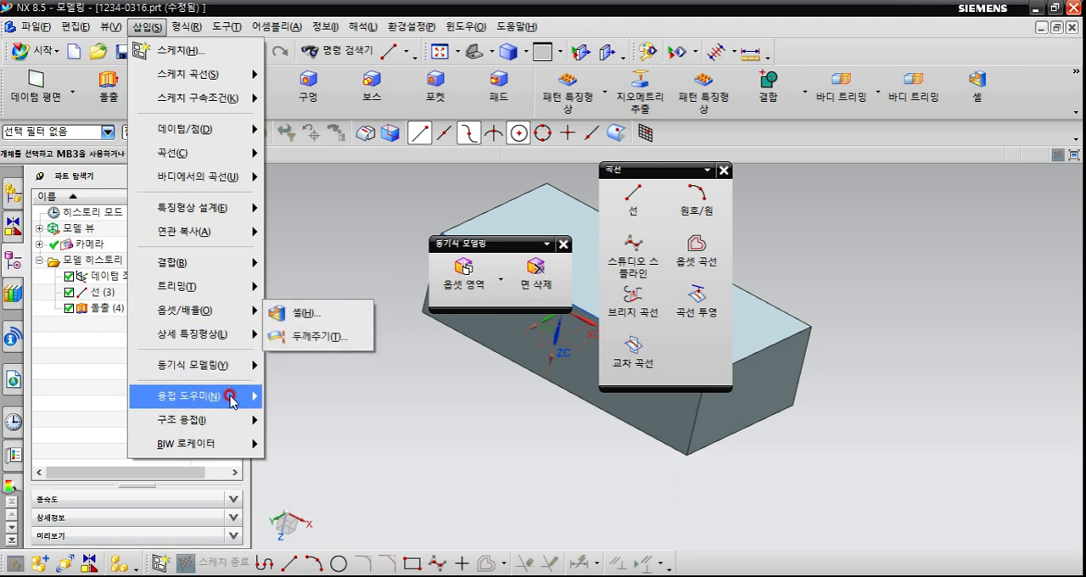
{"action": "mouse_move", "coordinate": [233, 397]}
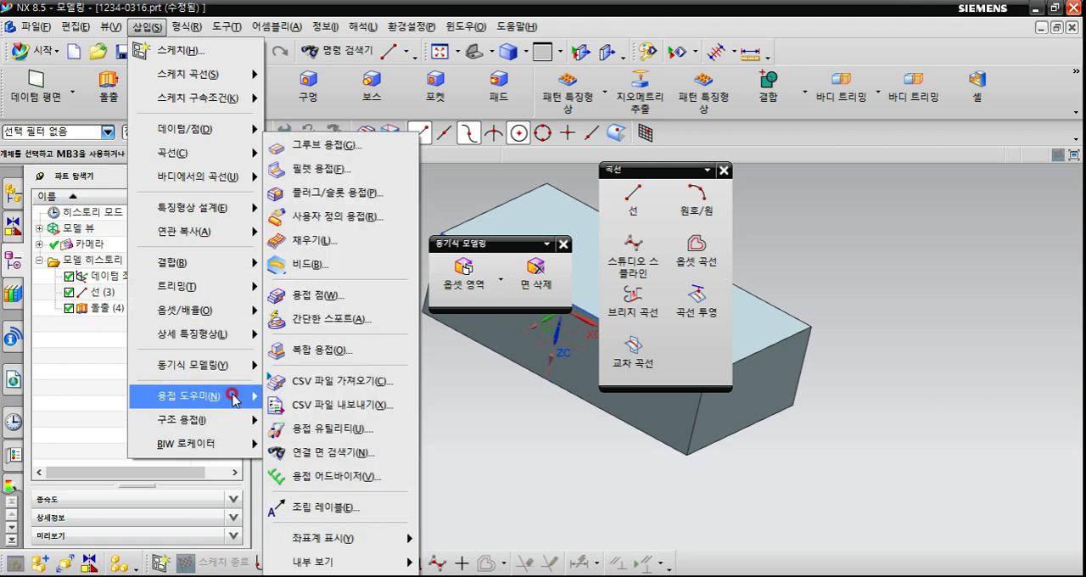
{"action": "mouse_move", "coordinate": [250, 365]}
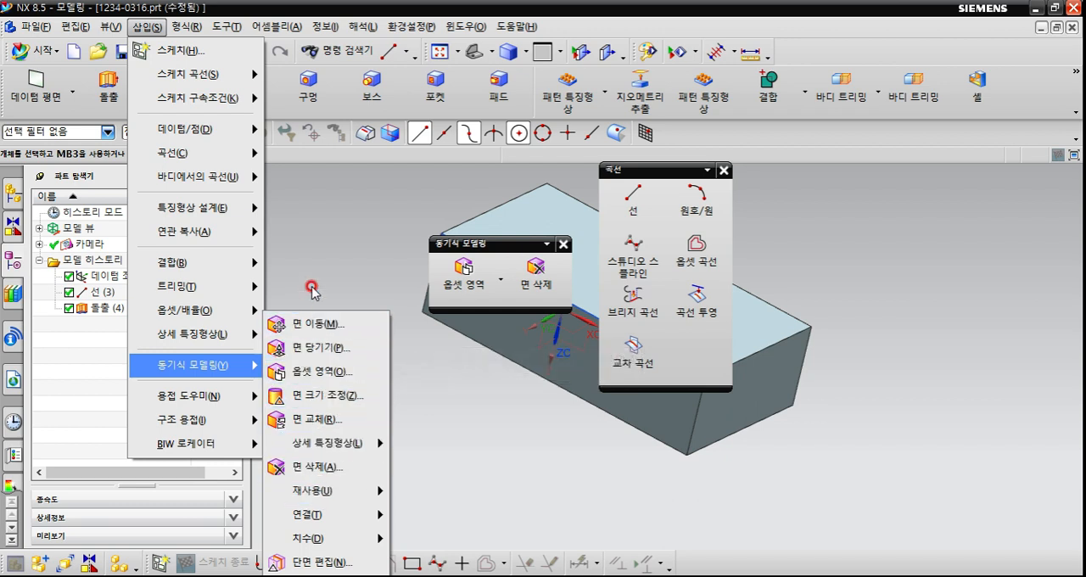
{"action": "left_click", "coordinate": [327, 233]}
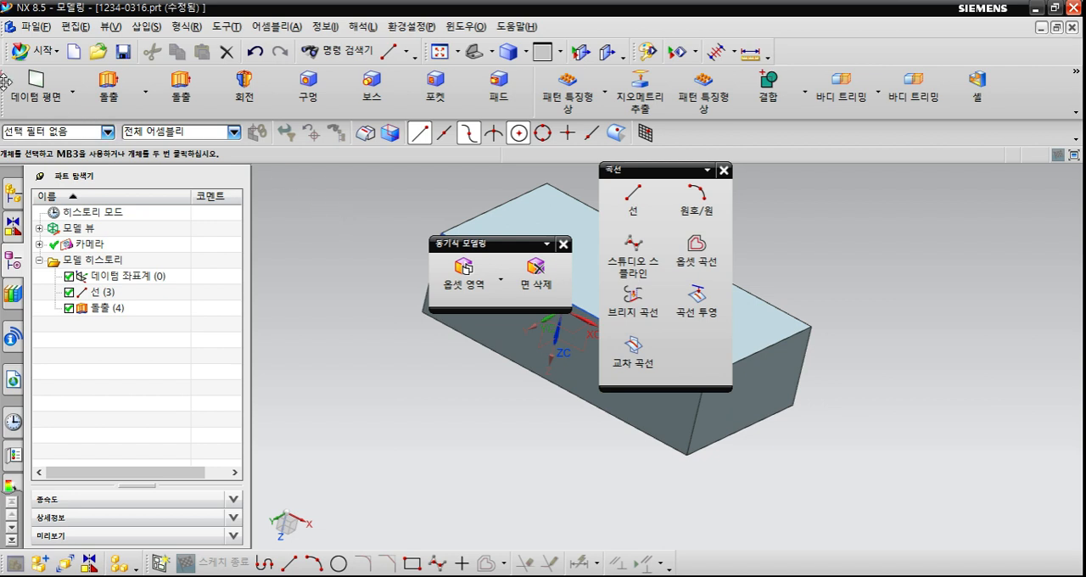
{"action": "left_click", "coordinate": [539, 204]}
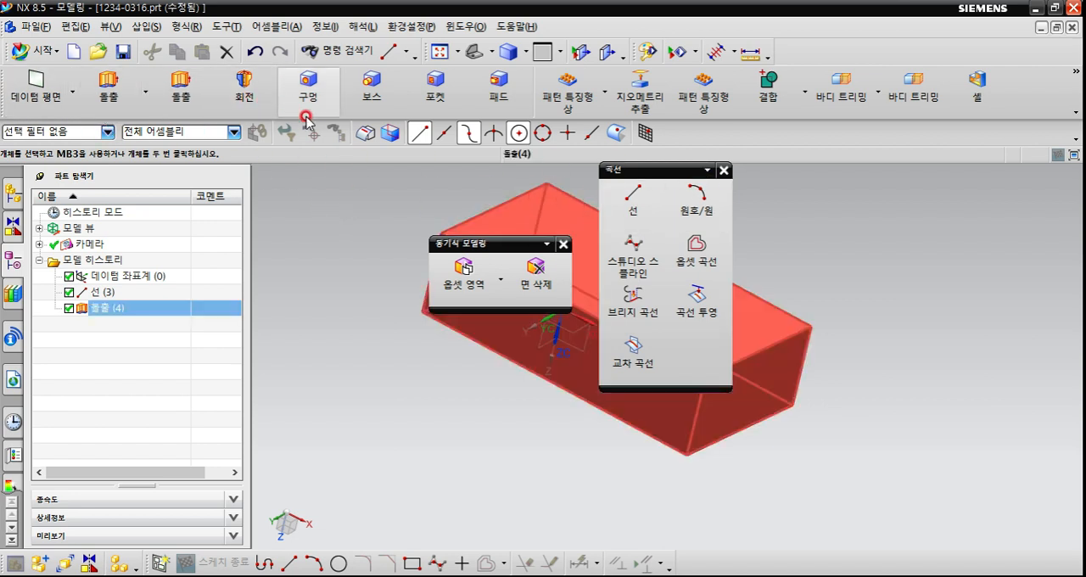
{"action": "key", "text": "Escape"}
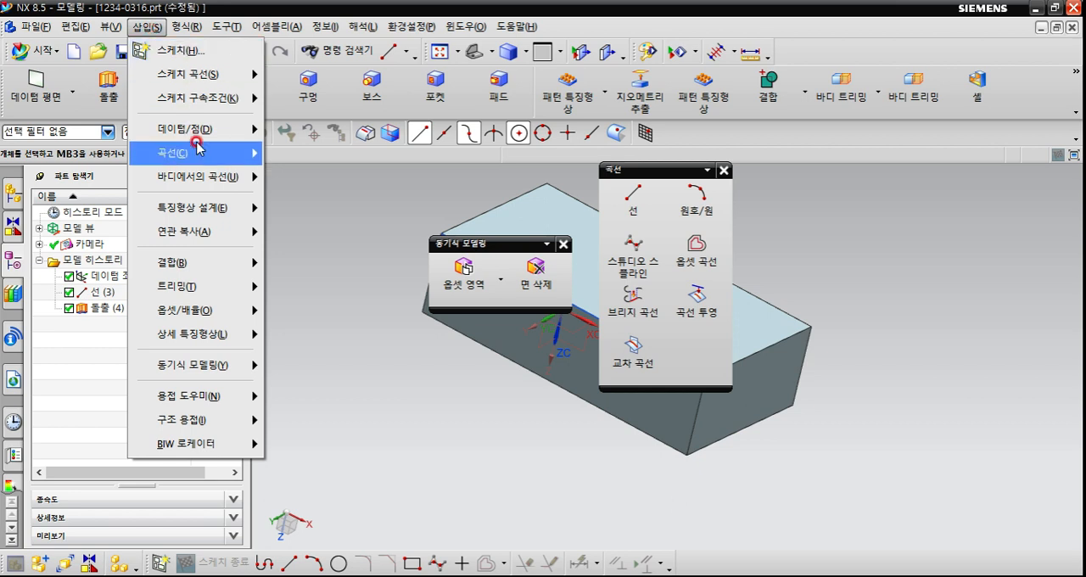
{"action": "left_click", "coordinate": [240, 273]}
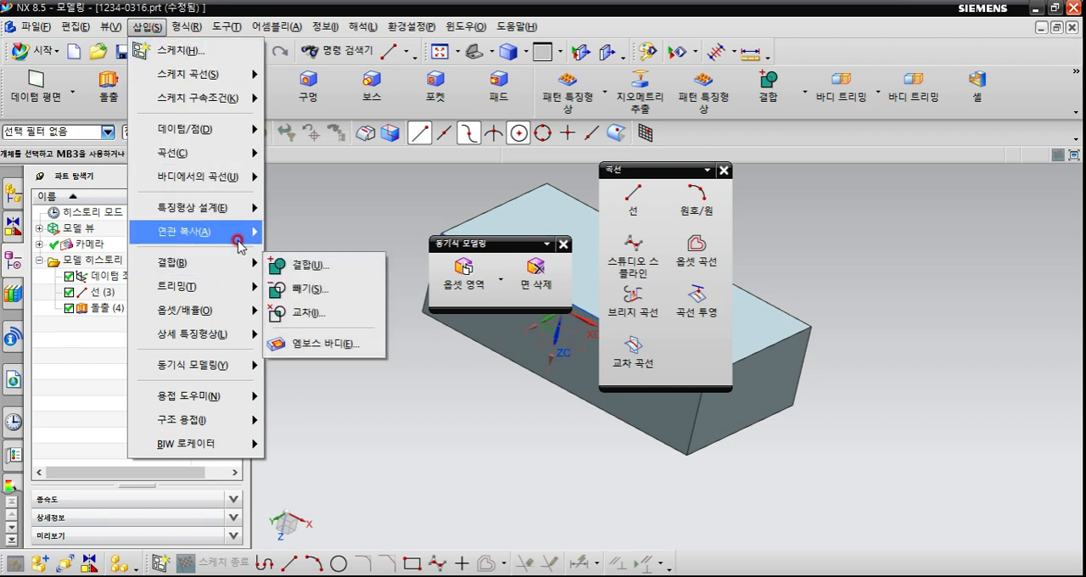
{"action": "mouse_move", "coordinate": [225, 309]}
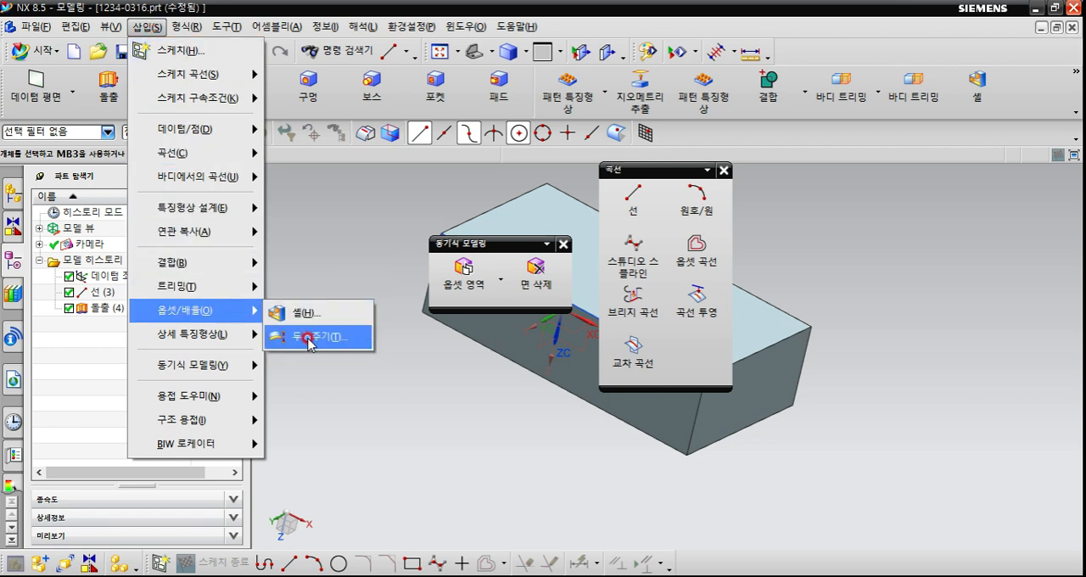
{"action": "left_click", "coordinate": [340, 241]}
{"action": "left_click", "coordinate": [455, 207]}
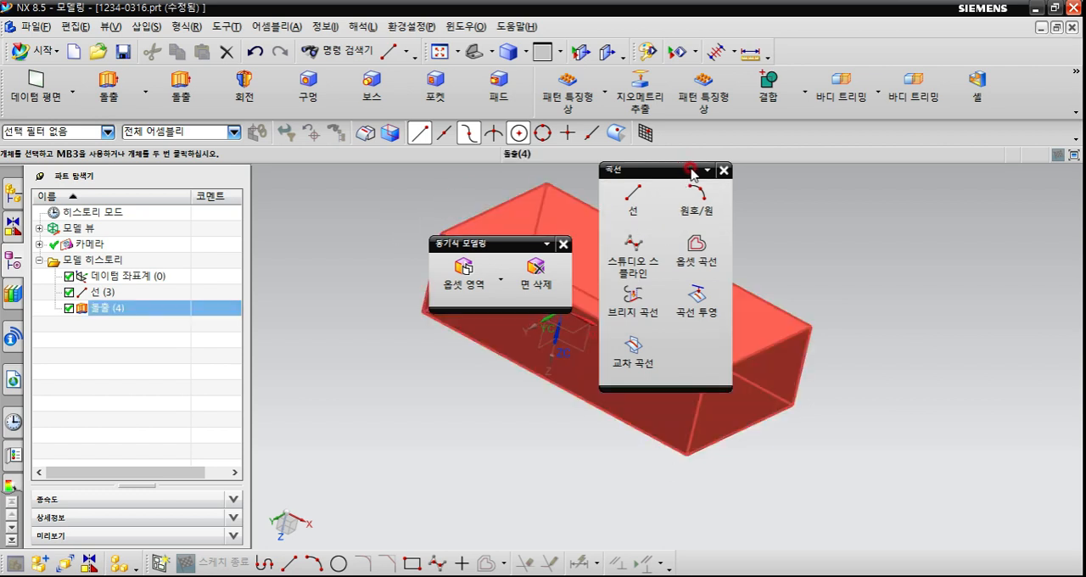
{"action": "key", "text": "Escape"}
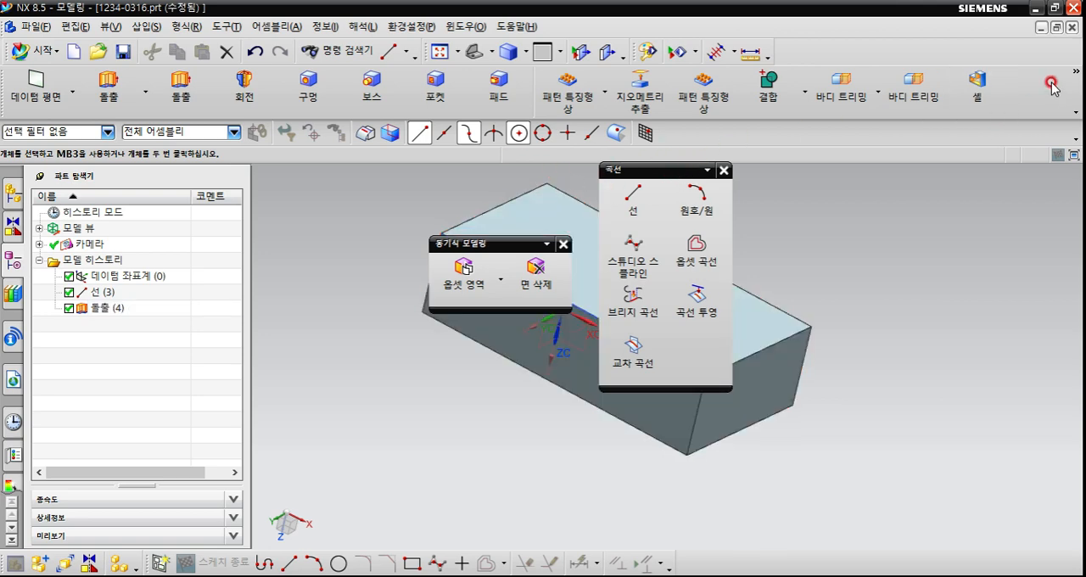
Remove the separate Revolve (회전), Extrude (돌출), Boss (보스), Pocket (포켓) and Pad (패드) commands from the Feature (특징형상) toolbar.
{"action": "left_click", "coordinate": [1075, 71]}
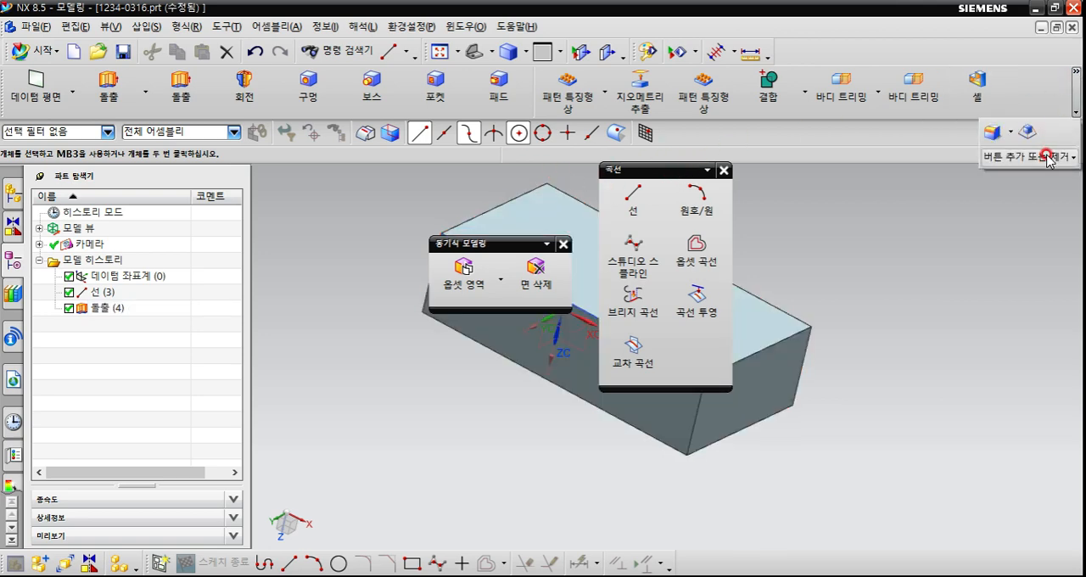
{"action": "mouse_move", "coordinate": [1049, 157]}
{"action": "mouse_move", "coordinate": [968, 161]}
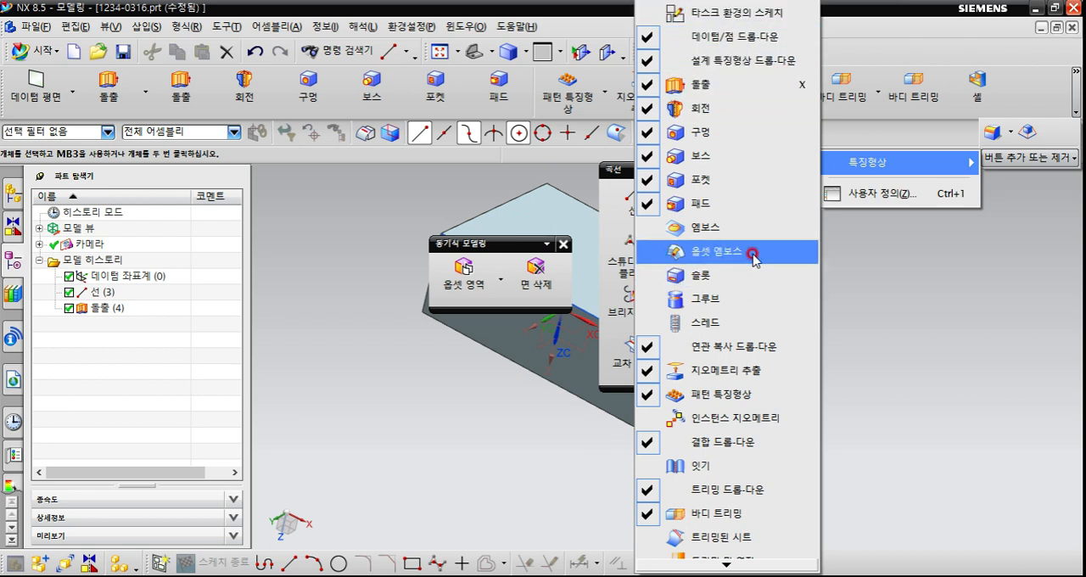
{"action": "left_click", "coordinate": [709, 111]}
{"action": "left_click", "coordinate": [713, 89]}
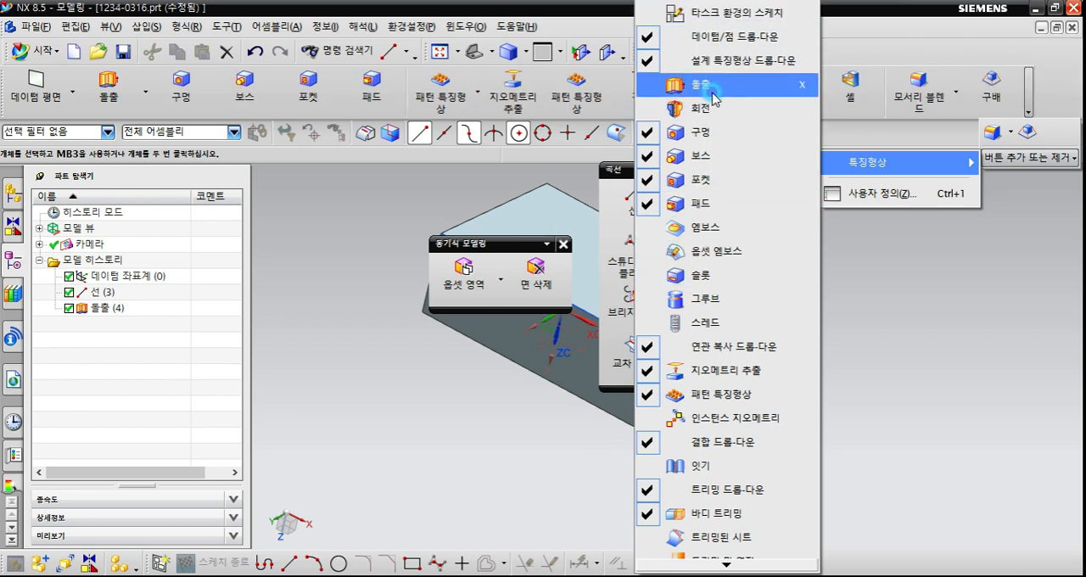
{"action": "left_click", "coordinate": [723, 156]}
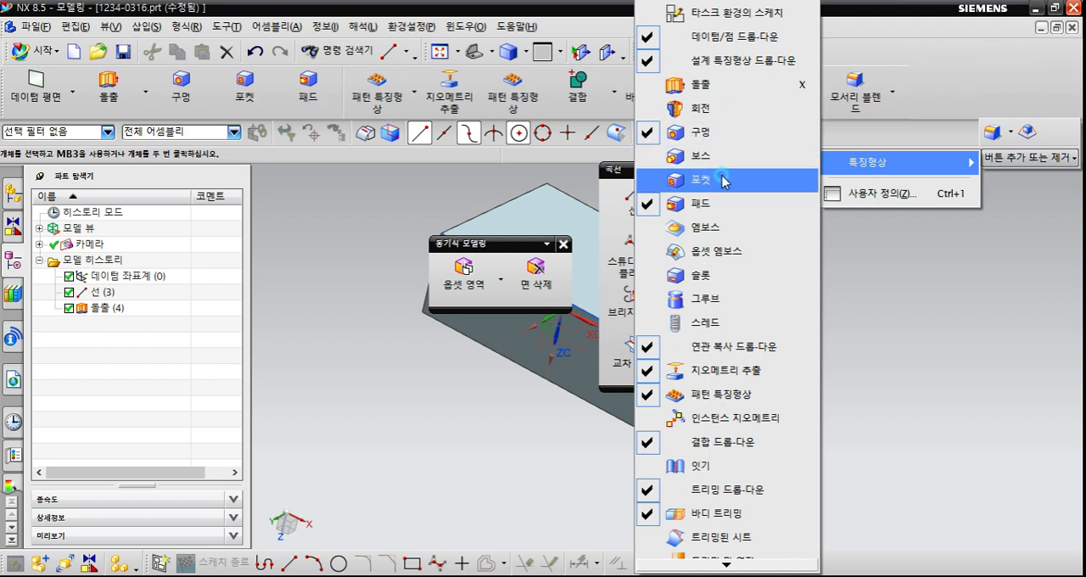
{"action": "left_click", "coordinate": [723, 180]}
{"action": "left_click", "coordinate": [721, 203]}
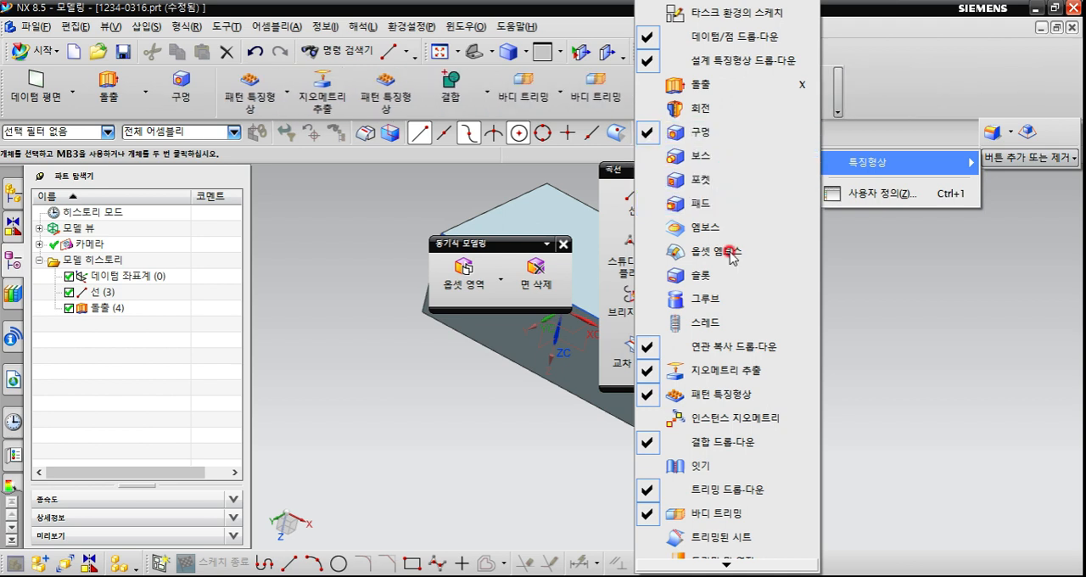
Remove Extract Geometry (지오메트리 추출), Pattern Feature (패턴 특징형상), the Trim drop-down (트리밍 드롭-다운) and Trim Body (바디 트리밍) from the Feature toolbar.
{"action": "left_click", "coordinate": [723, 370]}
{"action": "left_click", "coordinate": [723, 395]}
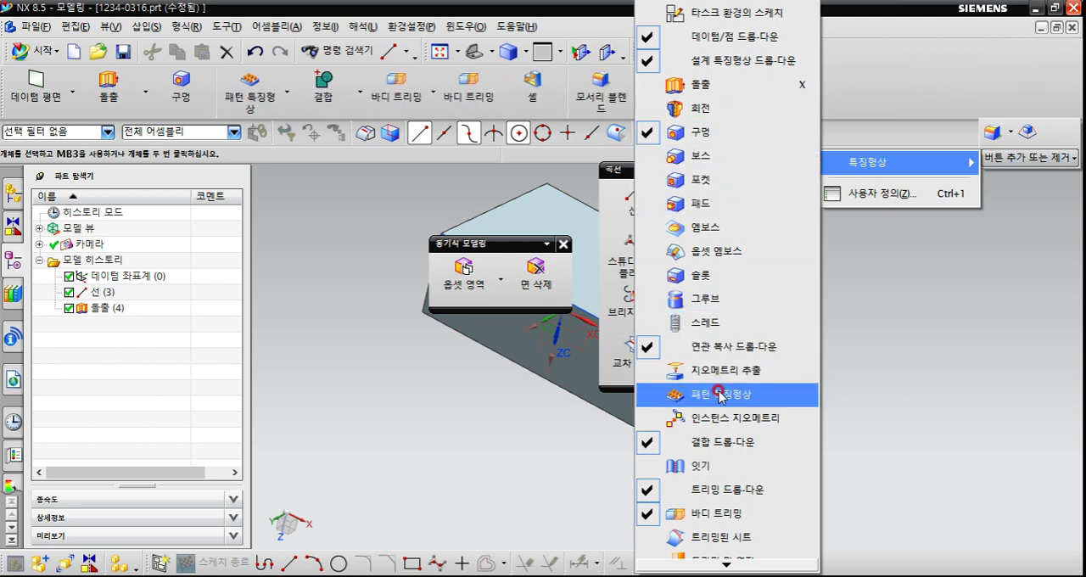
{"action": "left_click", "coordinate": [723, 490]}
{"action": "left_click", "coordinate": [723, 513]}
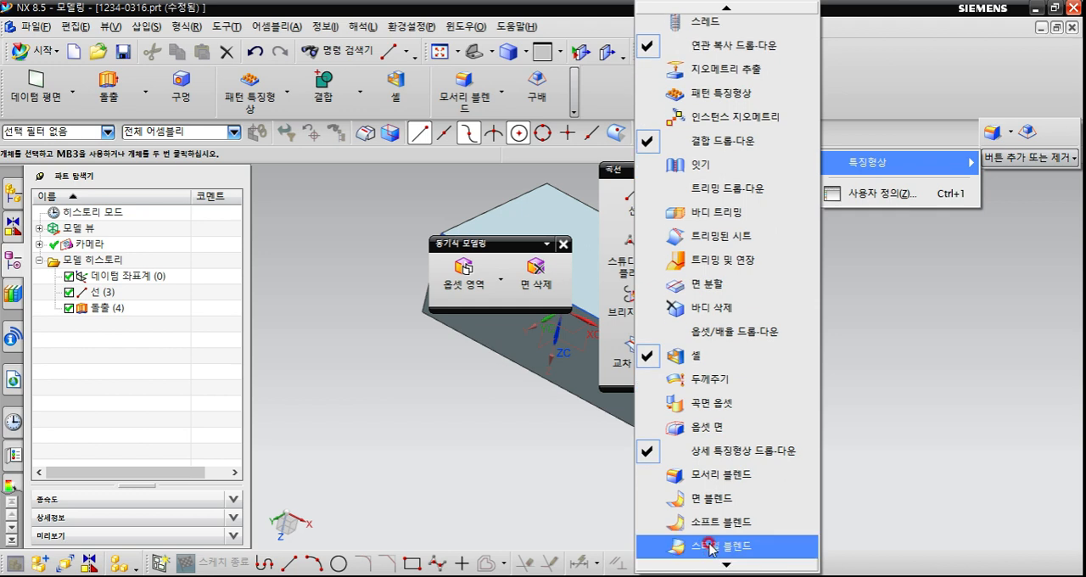
Replace the separate Shell (셸) command on the Feature toolbar with the Offset/Scale drop-down (옵셋/배율 드롭-다운), leaving Offset Face (옵셋 면) off.
{"action": "left_click", "coordinate": [689, 358]}
{"action": "left_click", "coordinate": [733, 426]}
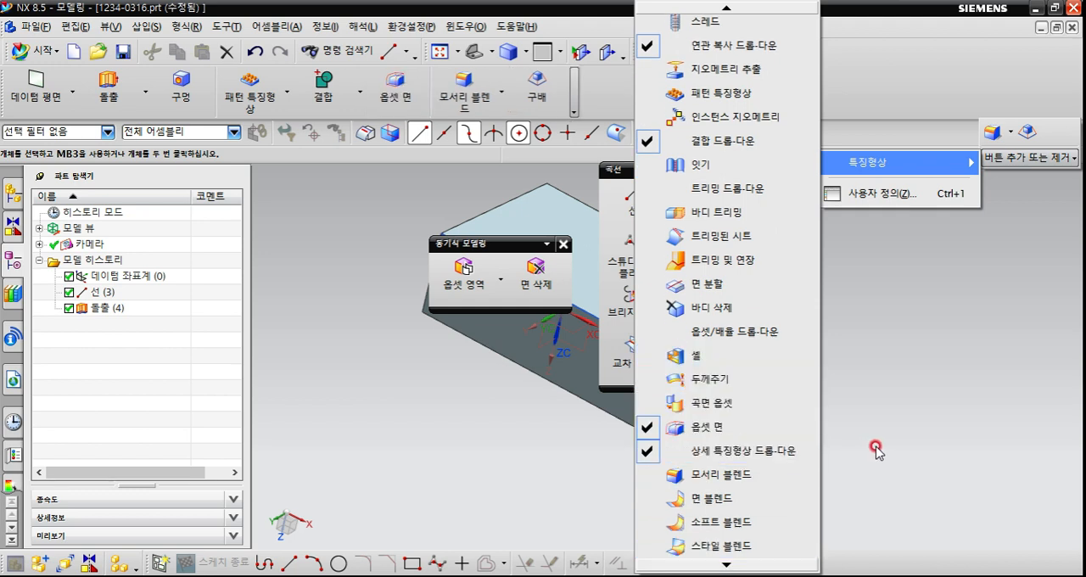
{"action": "left_click", "coordinate": [717, 332]}
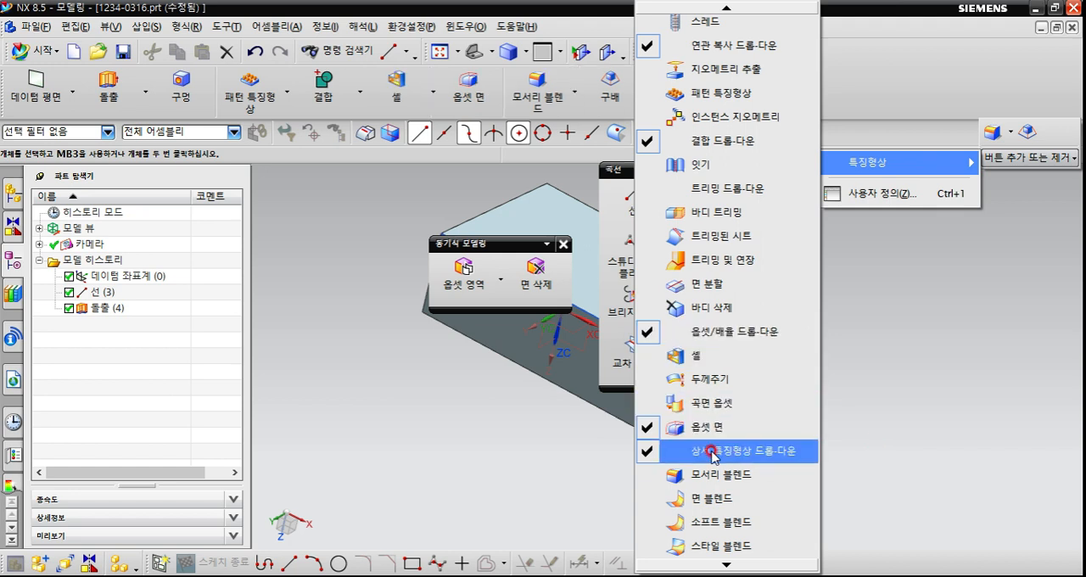
{"action": "left_click", "coordinate": [709, 434]}
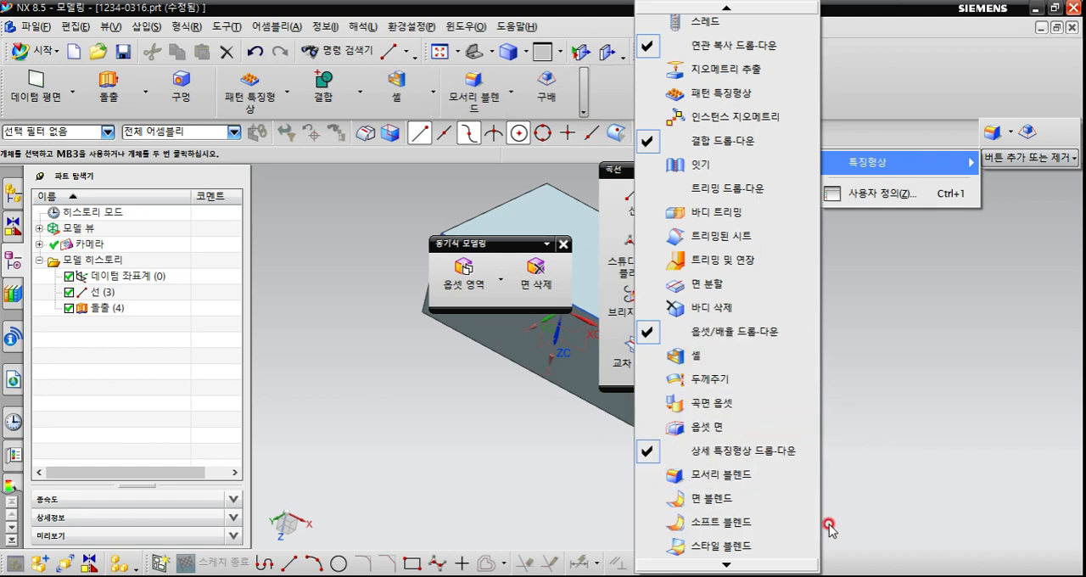
{"action": "mouse_move", "coordinate": [736, 568]}
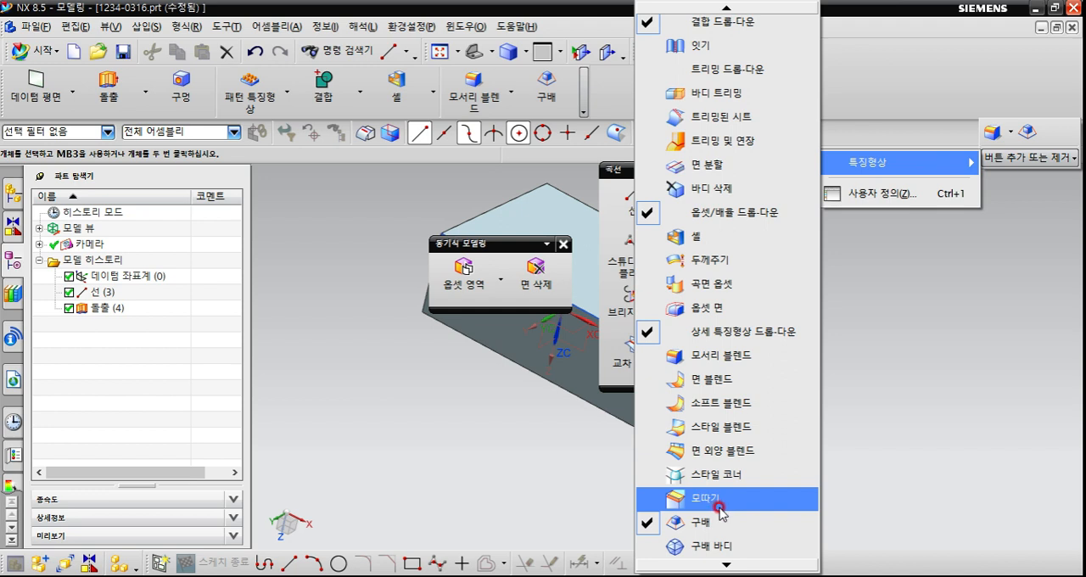
{"action": "left_click", "coordinate": [941, 469]}
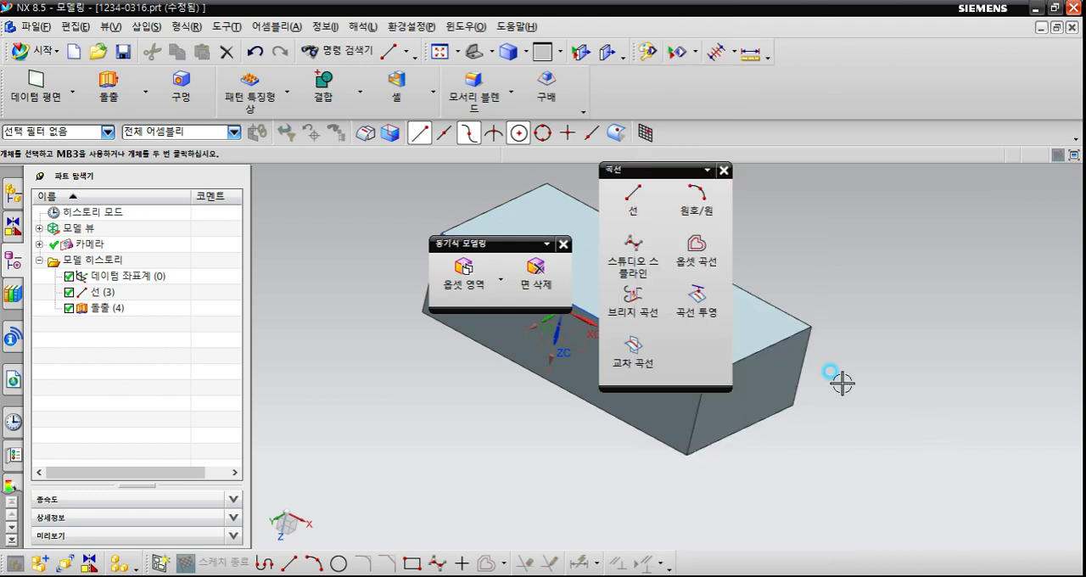
Close the floating Synchronous Modeling (동기식 모델링) toolbar and dock the Curve (곡선) toolbar beside the Feature toolbar.
{"action": "left_click", "coordinate": [563, 245]}
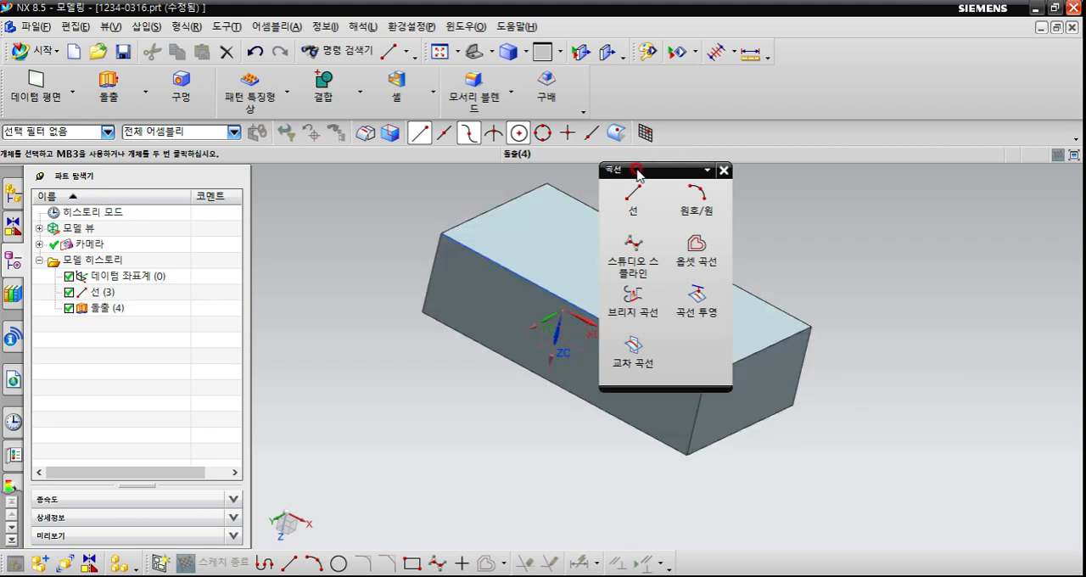
{"action": "left_click_drag", "start_coordinate": [638, 174], "coordinate": [604, 88]}
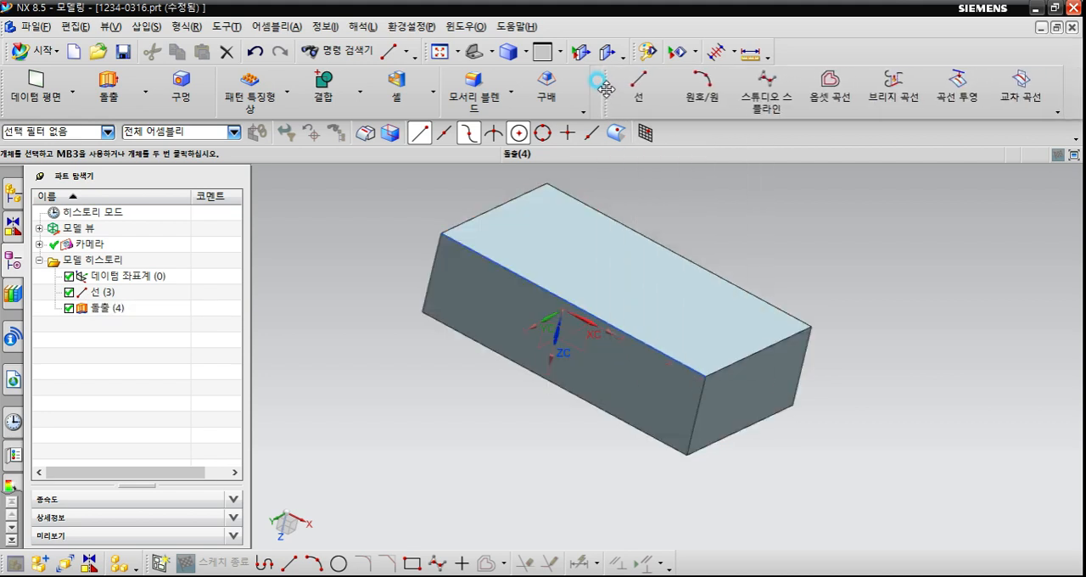
Add Rectangle (직사각형) and Text (텍스트) to the Curve (곡선) toolbar and remove Studio Spline (스튜디오 스플라인).
{"action": "left_click", "coordinate": [1052, 105]}
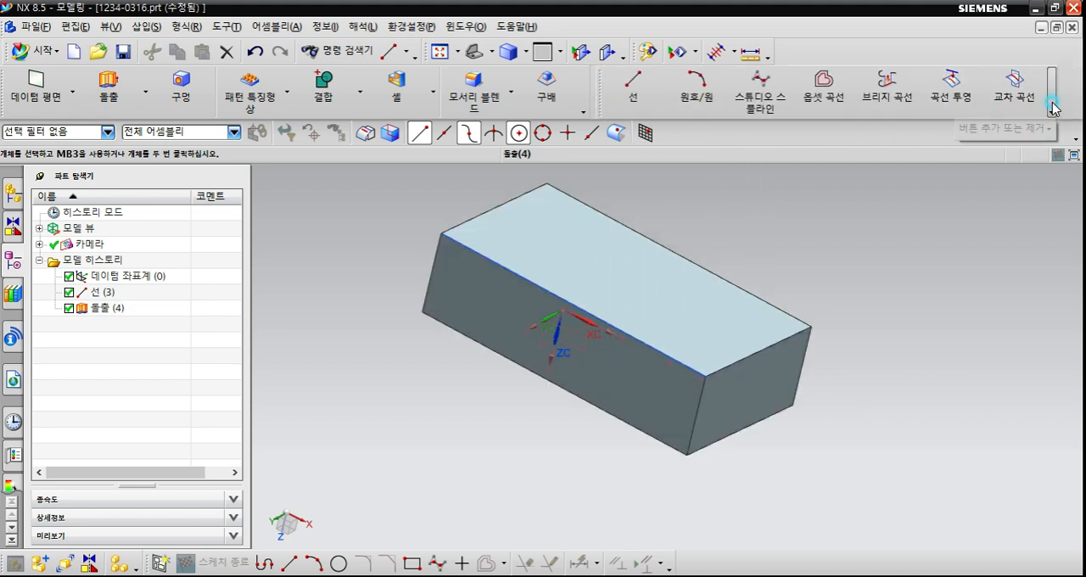
{"action": "left_click", "coordinate": [1048, 128]}
{"action": "mouse_move", "coordinate": [899, 158]}
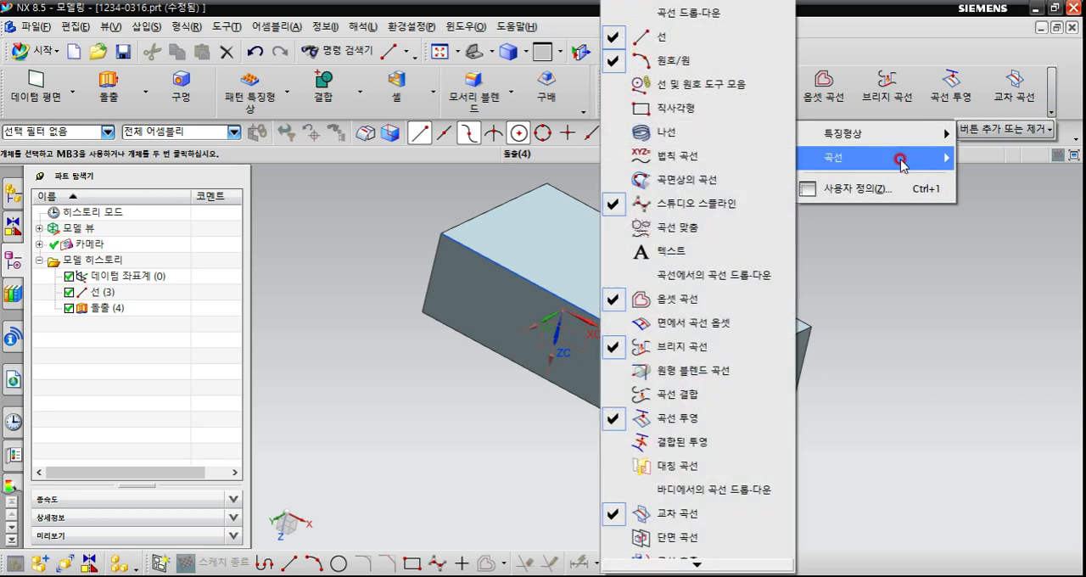
{"action": "left_click", "coordinate": [718, 124]}
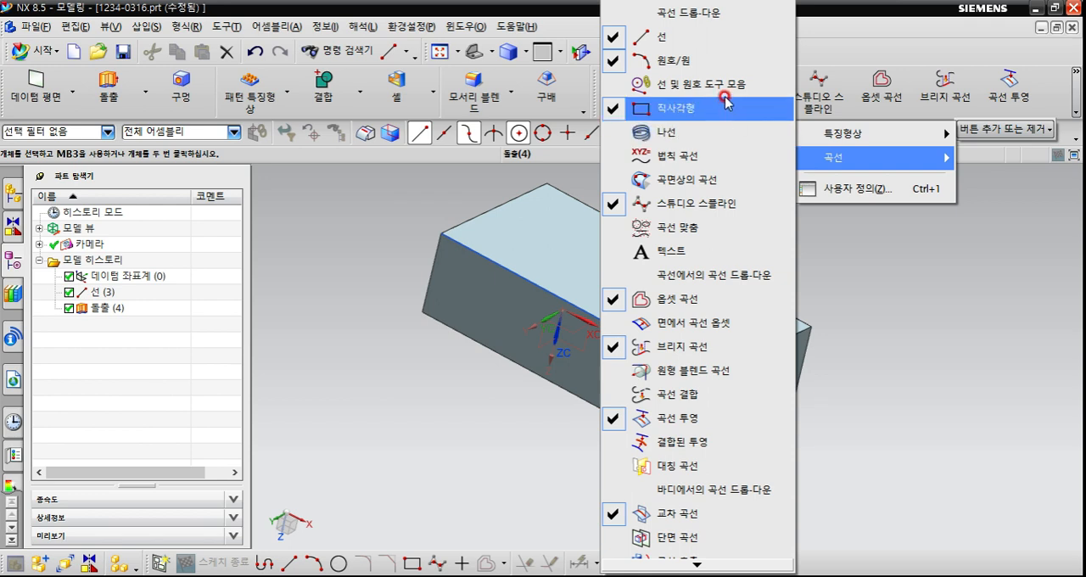
{"action": "left_click", "coordinate": [713, 204]}
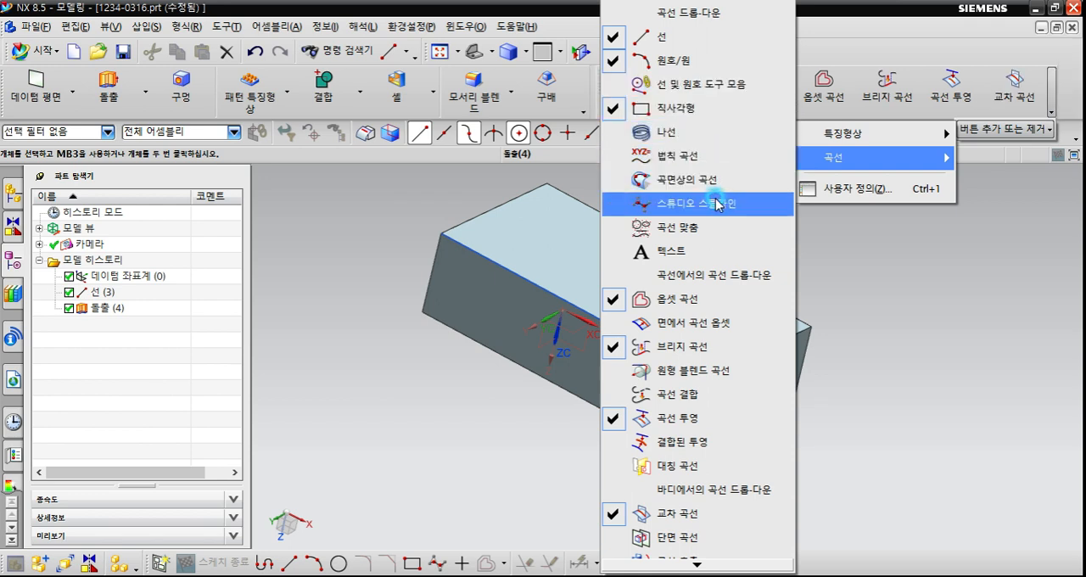
{"action": "left_click", "coordinate": [713, 253]}
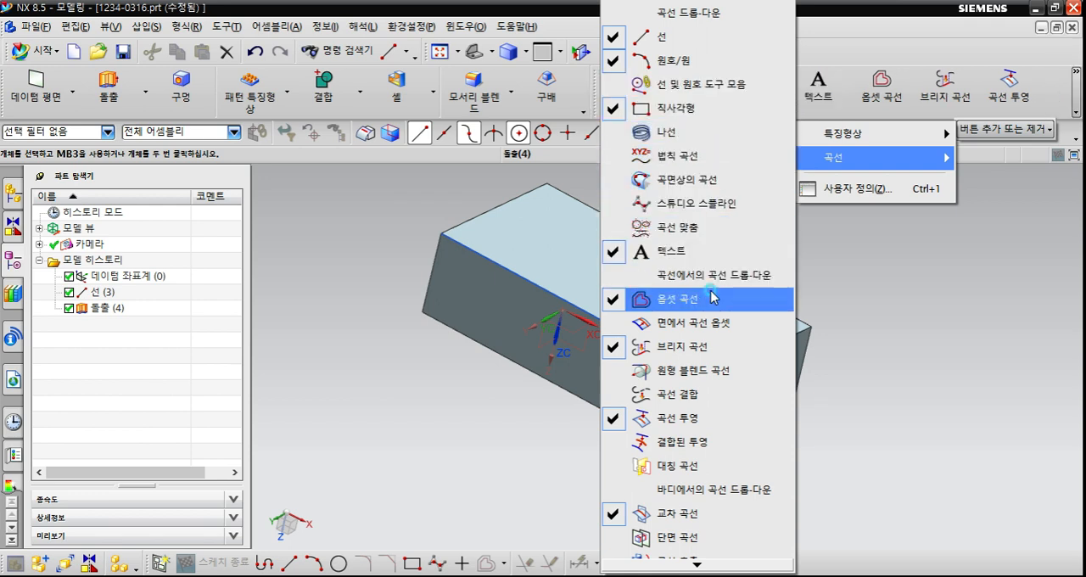
Remove Offset Curve (옵셋 곡선), Bridge Curve (브리지 곡선), Project Curve (곡선 투영) and Intersection Curve (교차 곡선) from the Curve toolbar.
{"action": "left_click", "coordinate": [704, 299]}
{"action": "left_click", "coordinate": [704, 346]}
{"action": "left_click", "coordinate": [703, 418]}
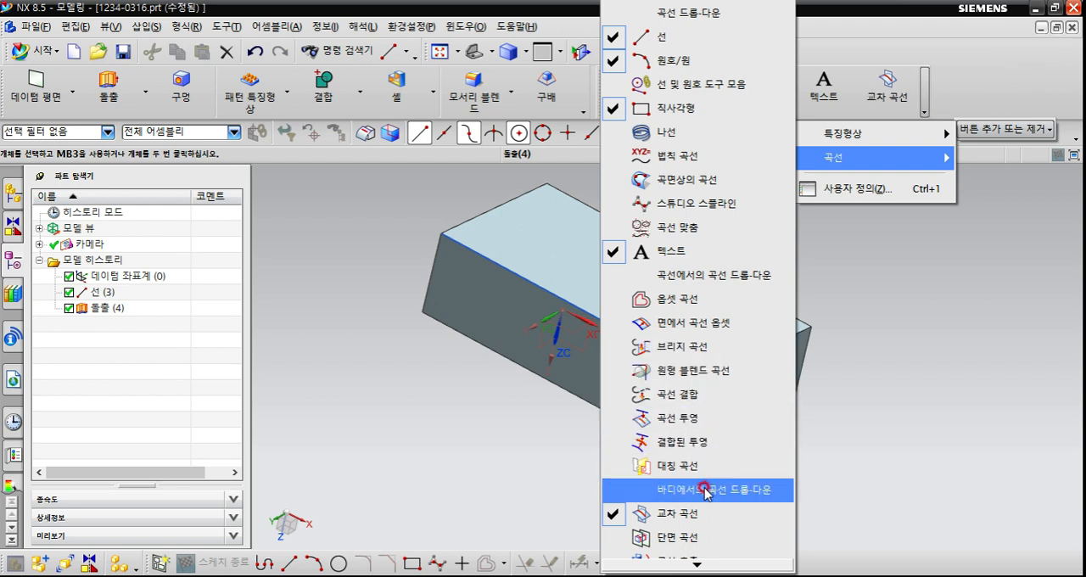
{"action": "left_click", "coordinate": [699, 514]}
{"action": "mouse_move", "coordinate": [692, 565]}
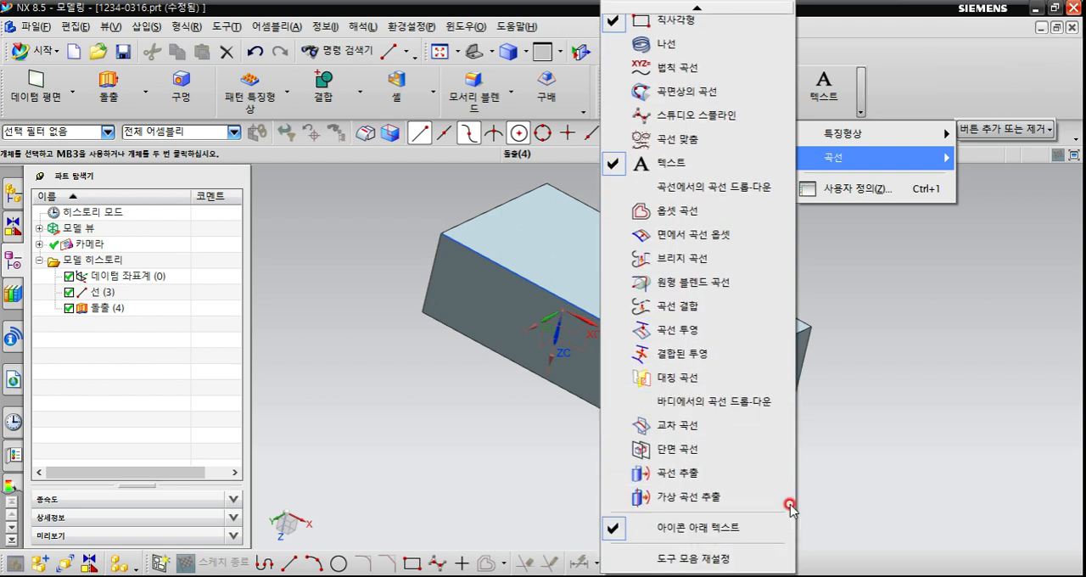
Close the toolbar command list and shell (셸) the block, removing its top face with a 5 mm wall thickness.
{"action": "left_click", "coordinate": [892, 359]}
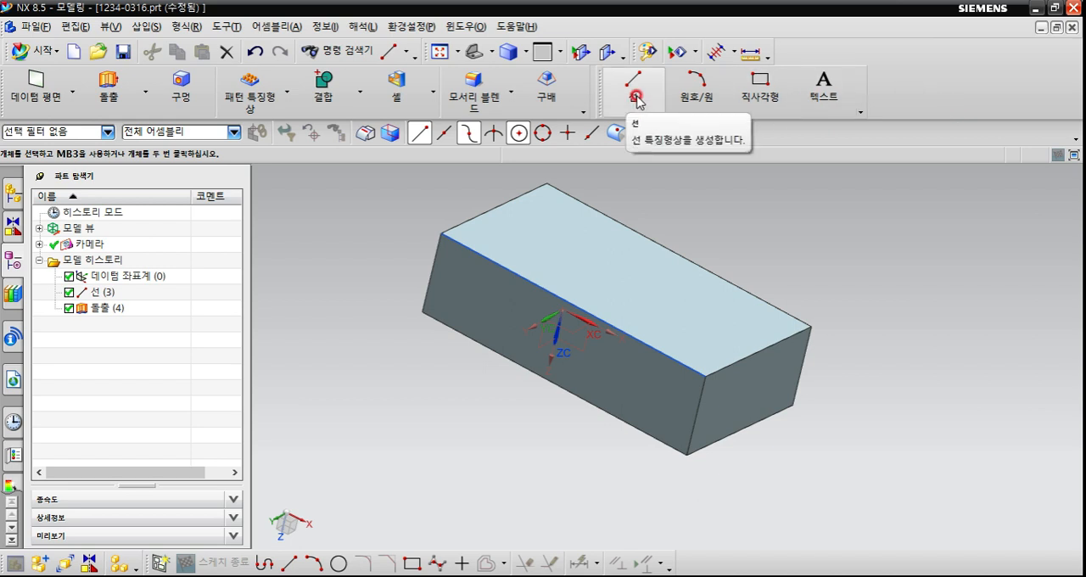
{"action": "left_click", "coordinate": [401, 87]}
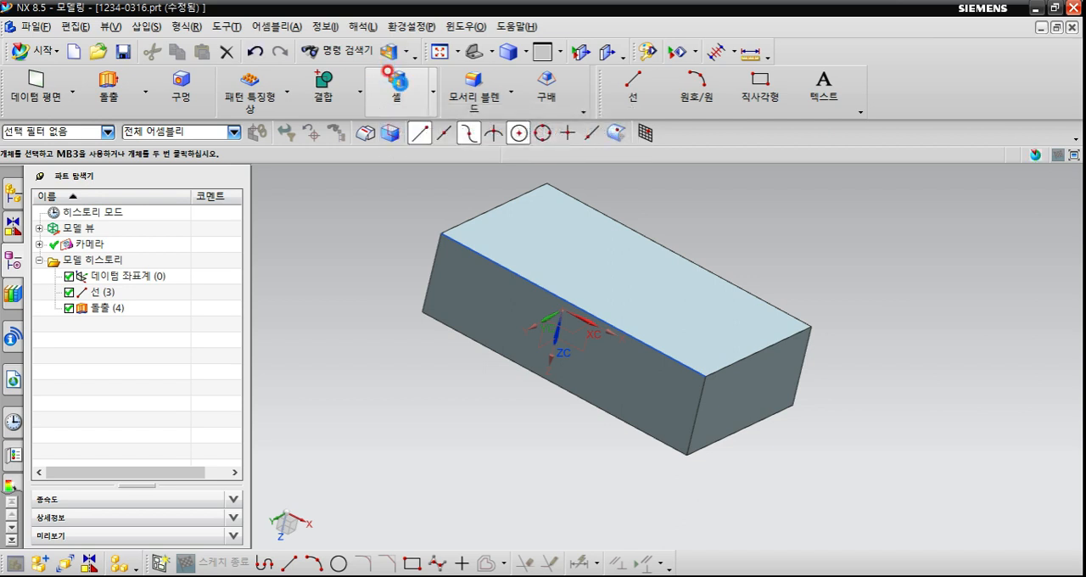
{"action": "left_click", "coordinate": [642, 225]}
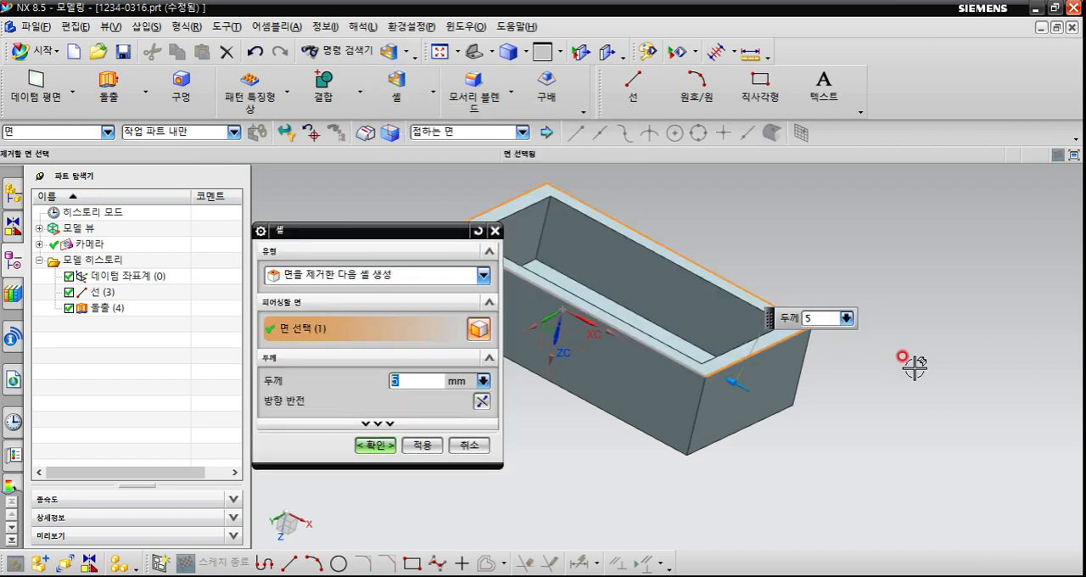
{"action": "middle_click", "coordinate": [904, 373]}
{"action": "middle_click_drag", "start_coordinate": [866, 448], "coordinate": [900, 317]}
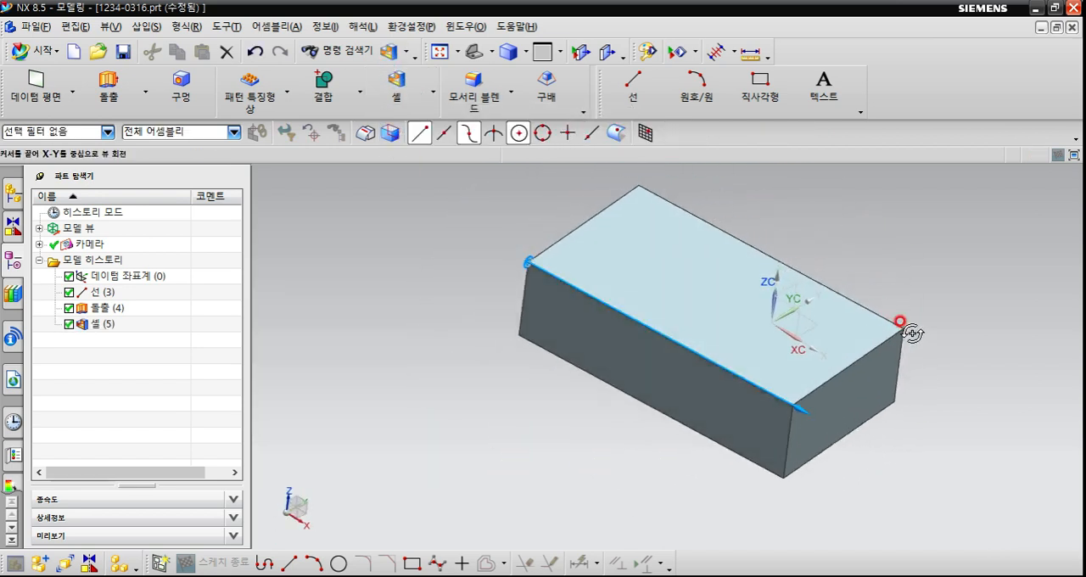
{"action": "middle_click_drag", "start_coordinate": [705, 298], "coordinate": [543, 407]}
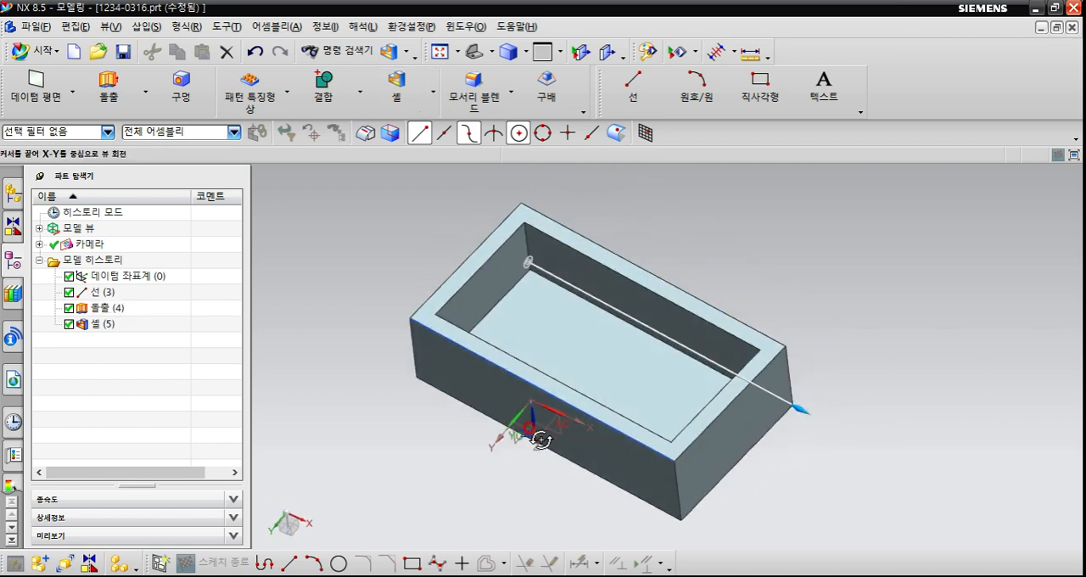
{"action": "left_click", "coordinate": [405, 106]}
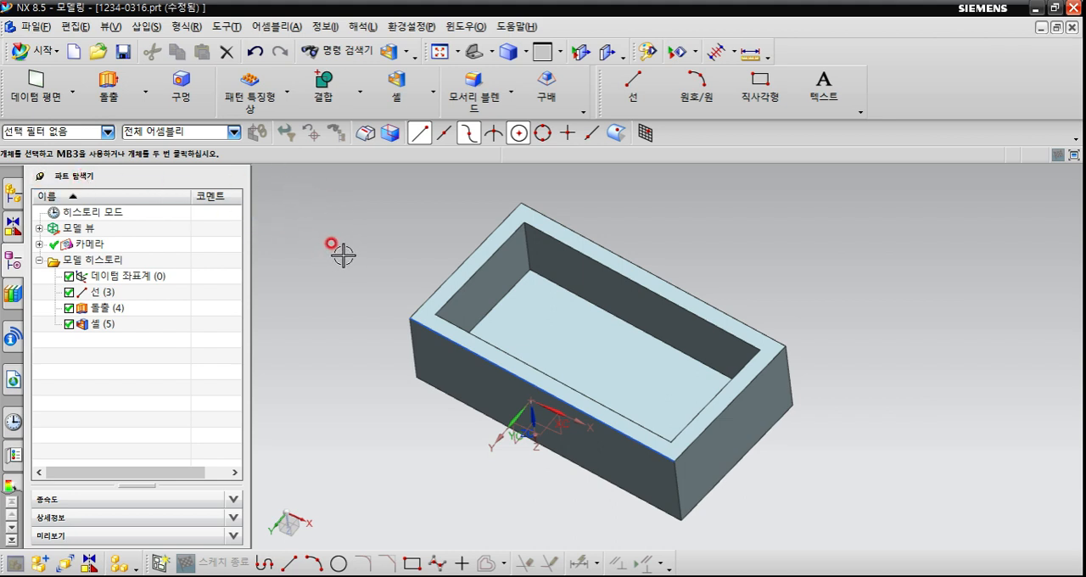
Highlight the line (선), extrude (돌출) and shell (셸) features one after another from the model history.
{"action": "left_click", "coordinate": [99, 292]}
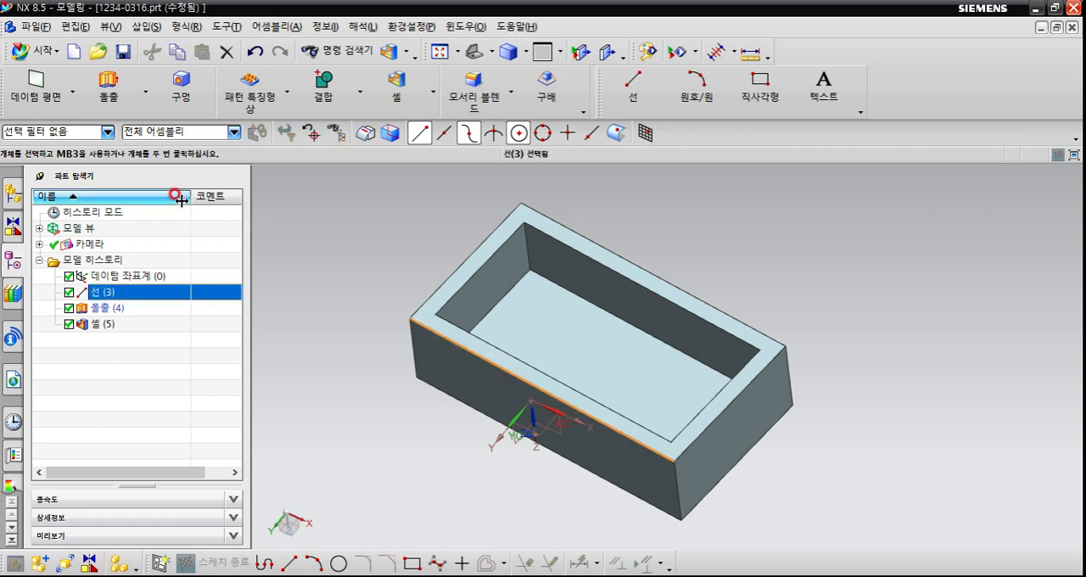
{"action": "left_click", "coordinate": [108, 295]}
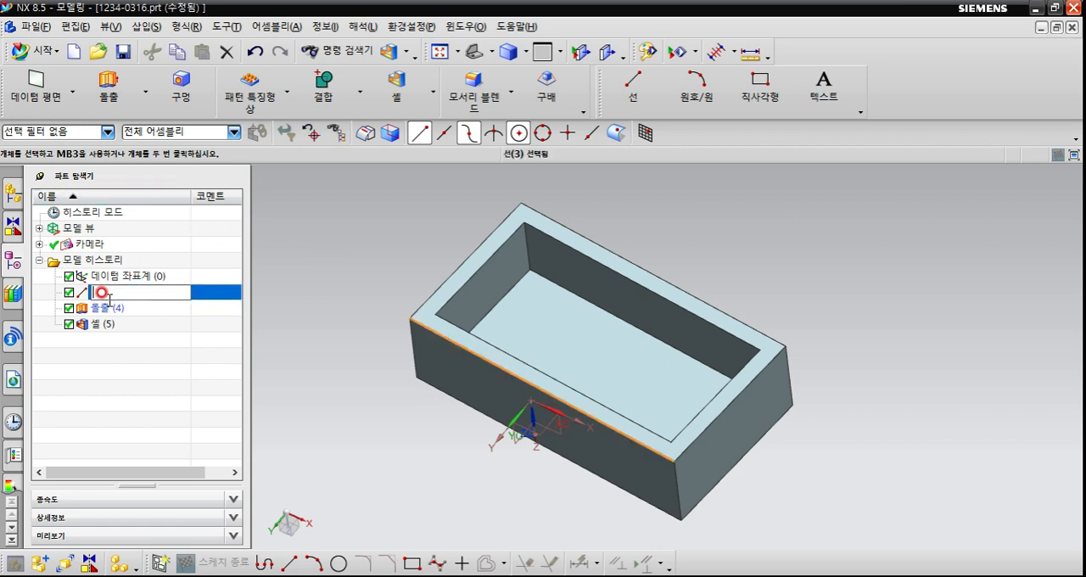
{"action": "left_click", "coordinate": [107, 309]}
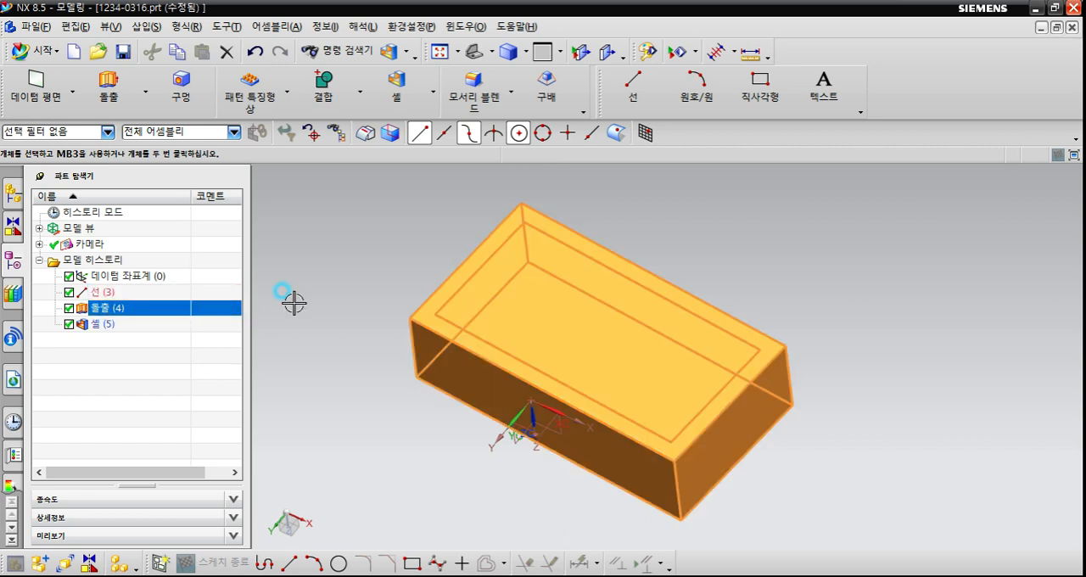
{"action": "left_click", "coordinate": [106, 323]}
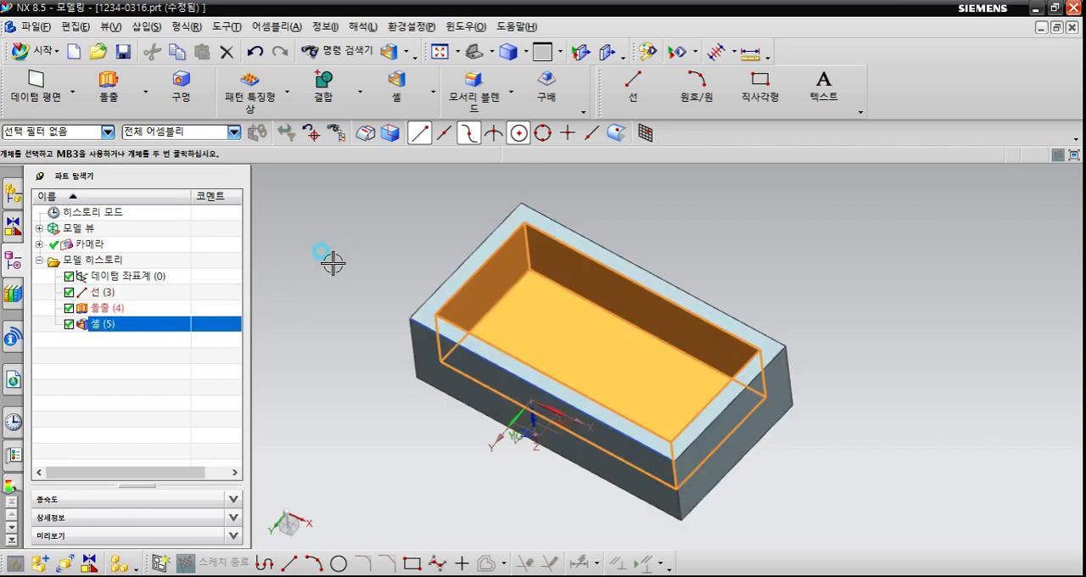
Unpin the Part Navigator (파트 탐색기) so it collapses, and reopen it pinned again.
{"action": "left_click", "coordinate": [40, 176]}
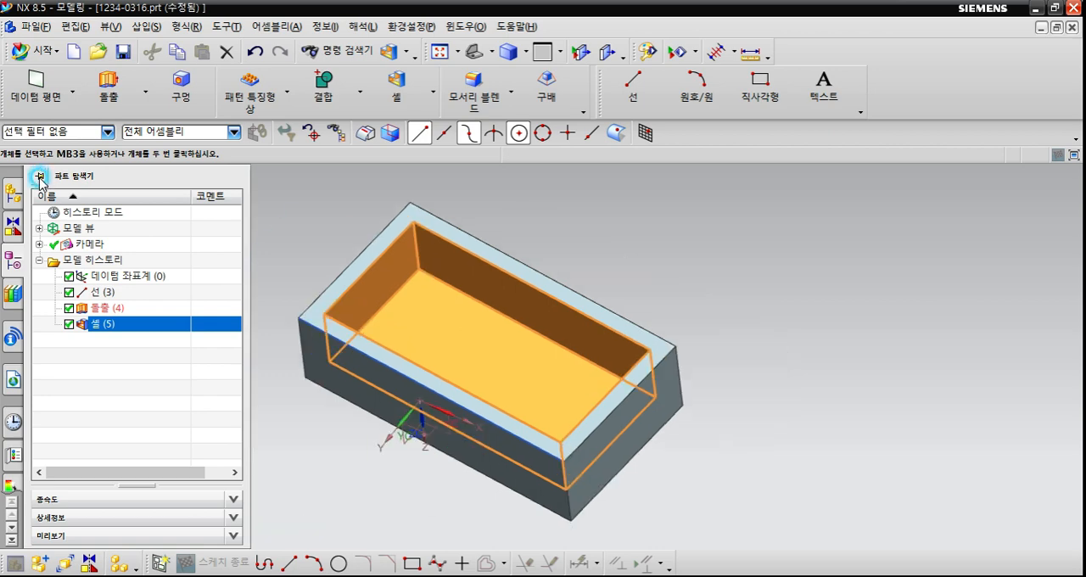
{"action": "middle_click_drag", "start_coordinate": [314, 449], "coordinate": [297, 415]}
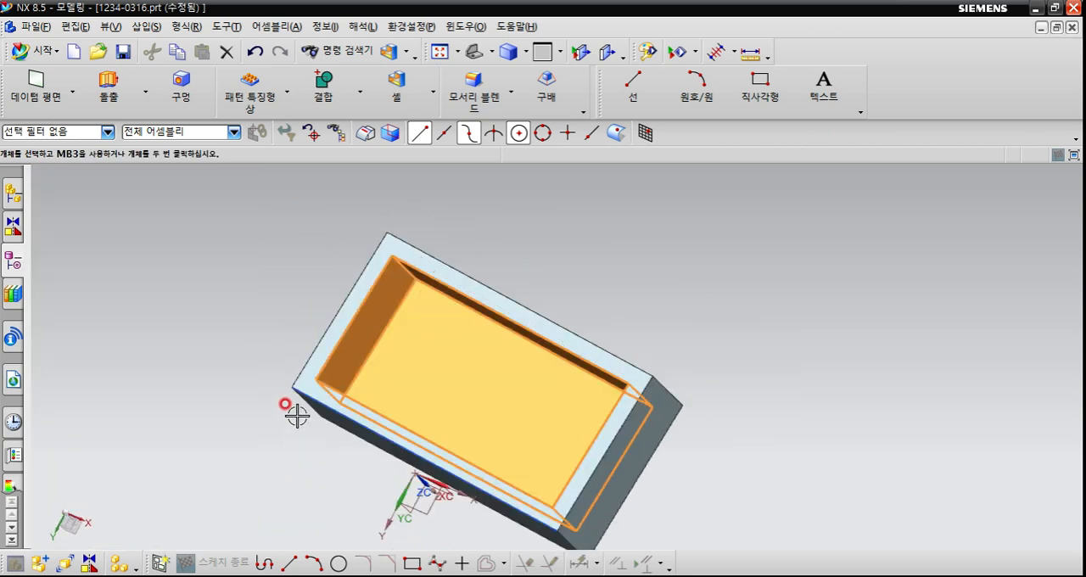
{"action": "left_click", "coordinate": [13, 261]}
{"action": "left_click", "coordinate": [40, 177]}
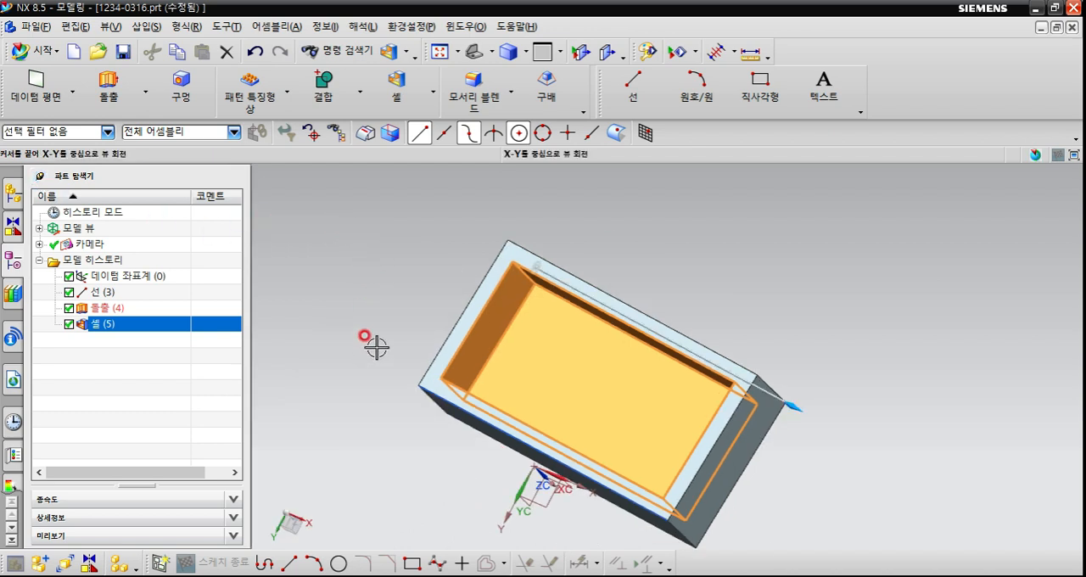
{"action": "middle_click_drag", "start_coordinate": [376, 345], "coordinate": [390, 346]}
{"action": "key", "text": "Escape"}
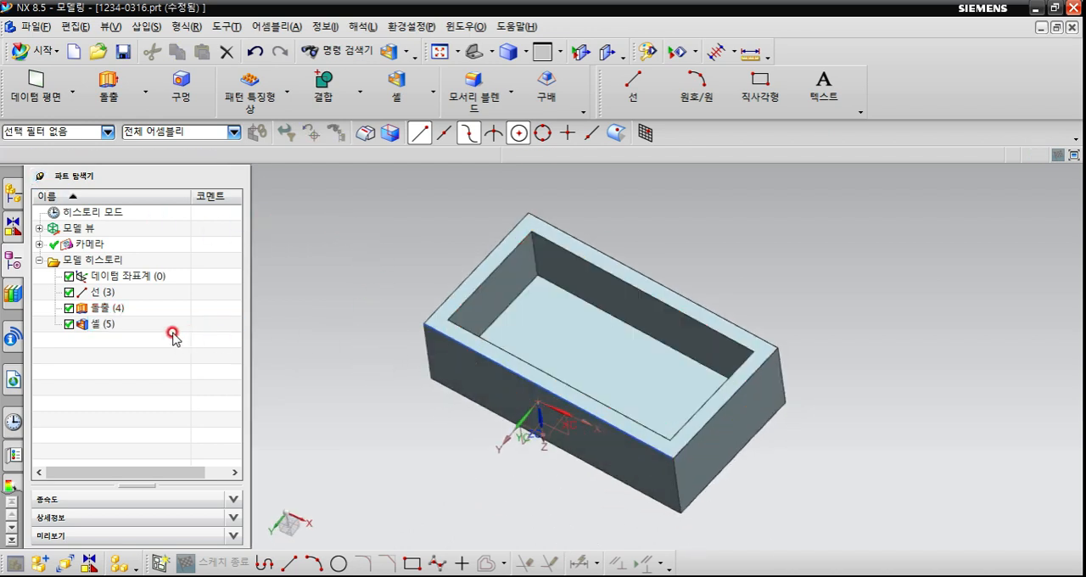
Edit the shell (셸) feature from the model history and set its thickness (두께) to 15 mm.
{"action": "double_click", "coordinate": [101, 324]}
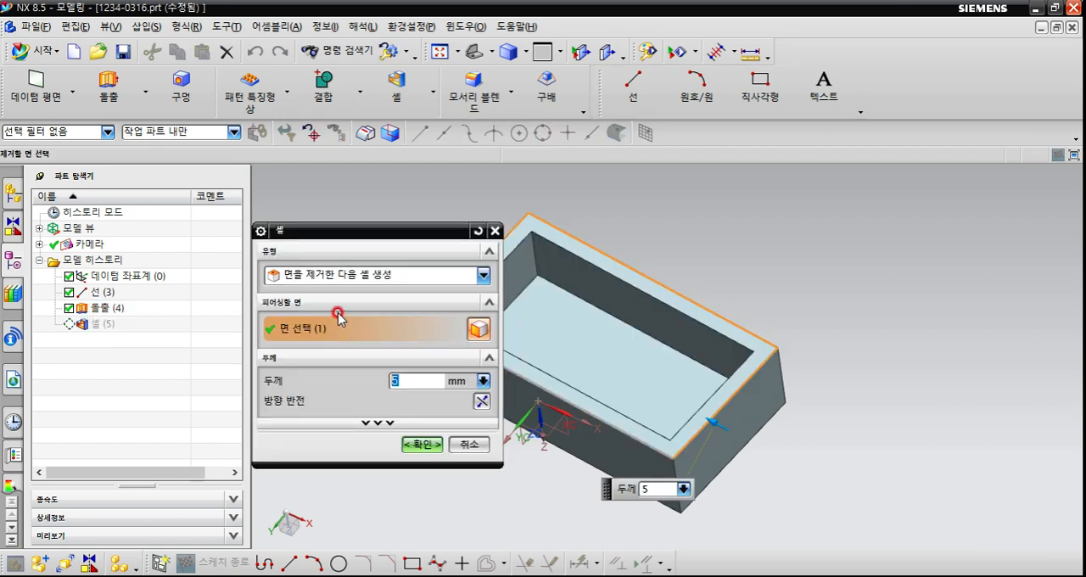
{"action": "left_click", "coordinate": [428, 389]}
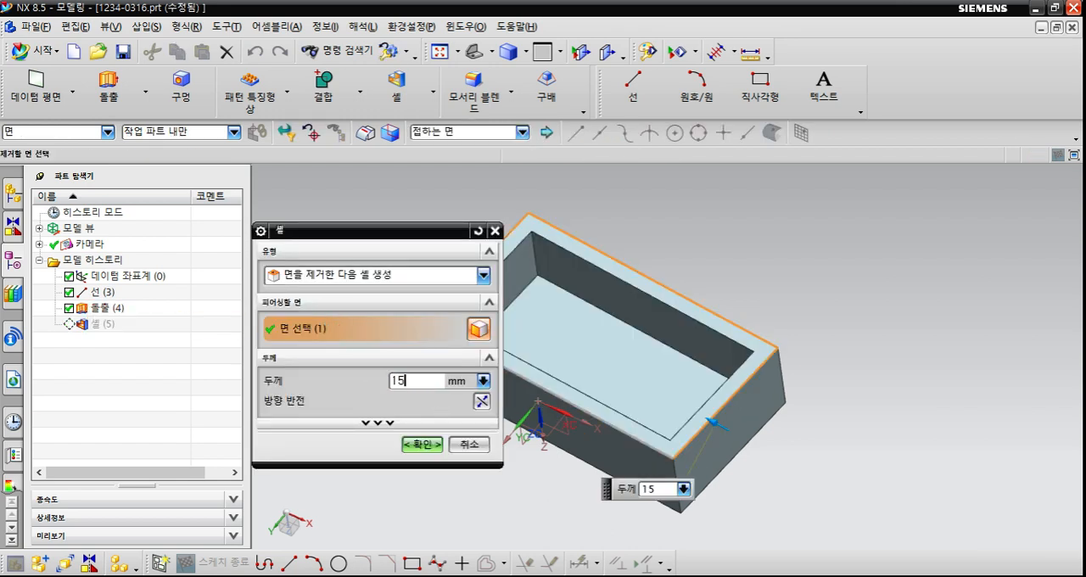
{"action": "key", "text": "Return"}
{"action": "middle_click", "coordinate": [751, 366]}
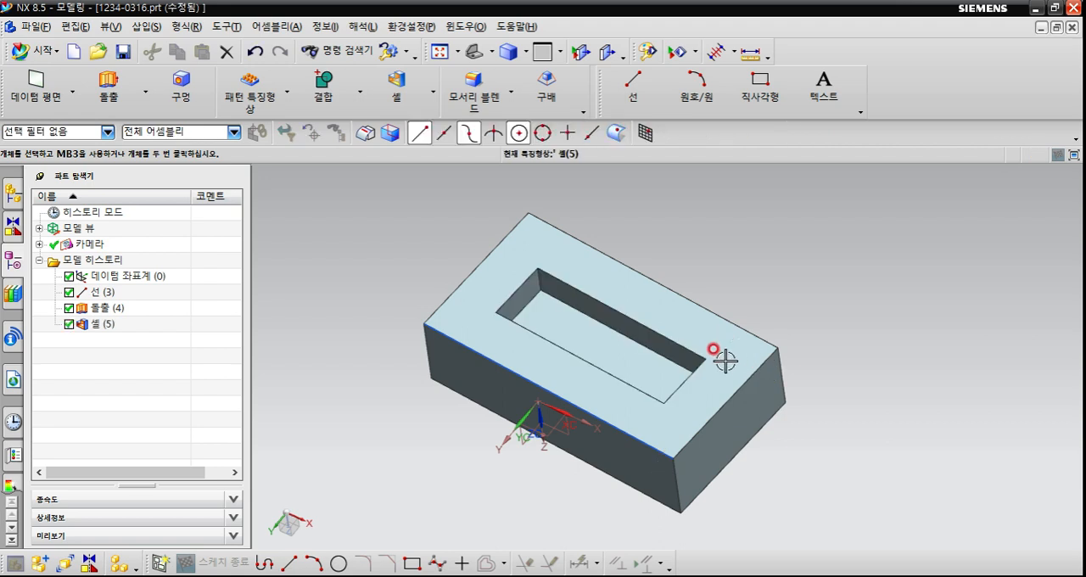
{"action": "middle_click_drag", "start_coordinate": [725, 361], "coordinate": [497, 361]}
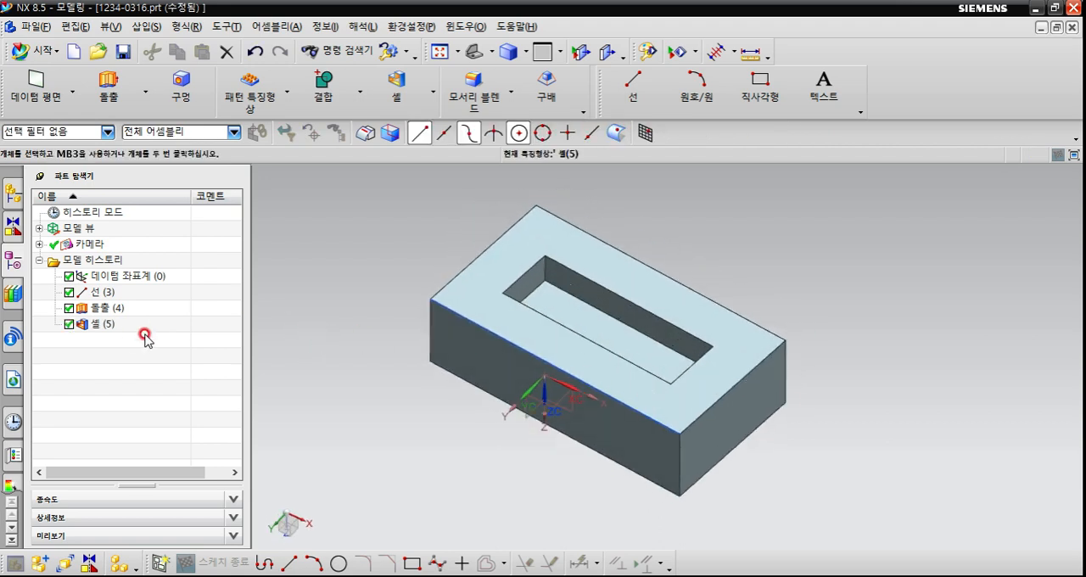
Bring up the QuickPick candidate list at the pocket's inner corner, and close it with nothing left selected.
{"action": "left_click", "coordinate": [38, 176]}
{"action": "left_click", "coordinate": [285, 222]}
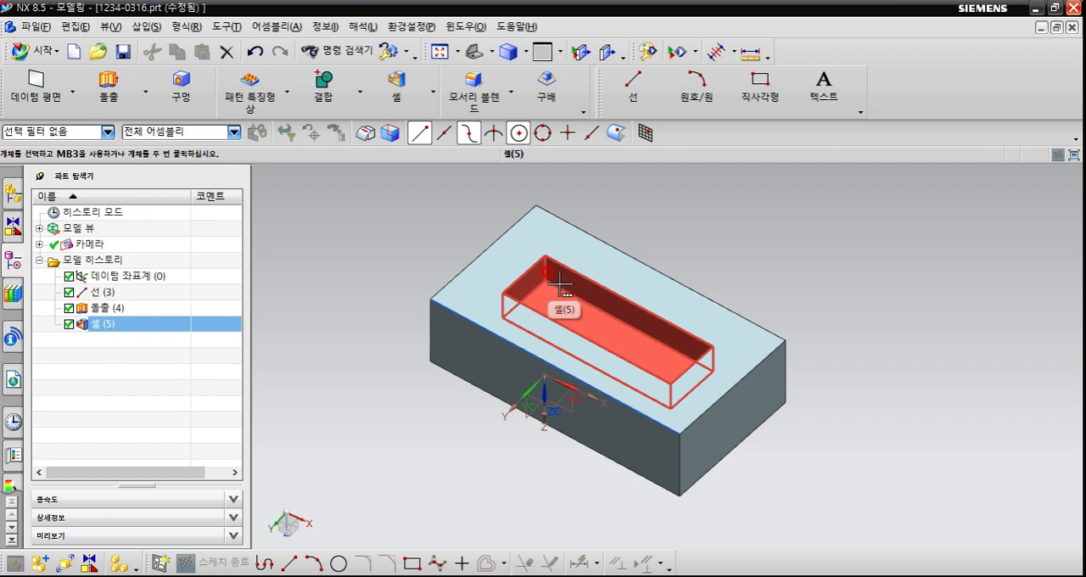
{"action": "left_click", "coordinate": [547, 273]}
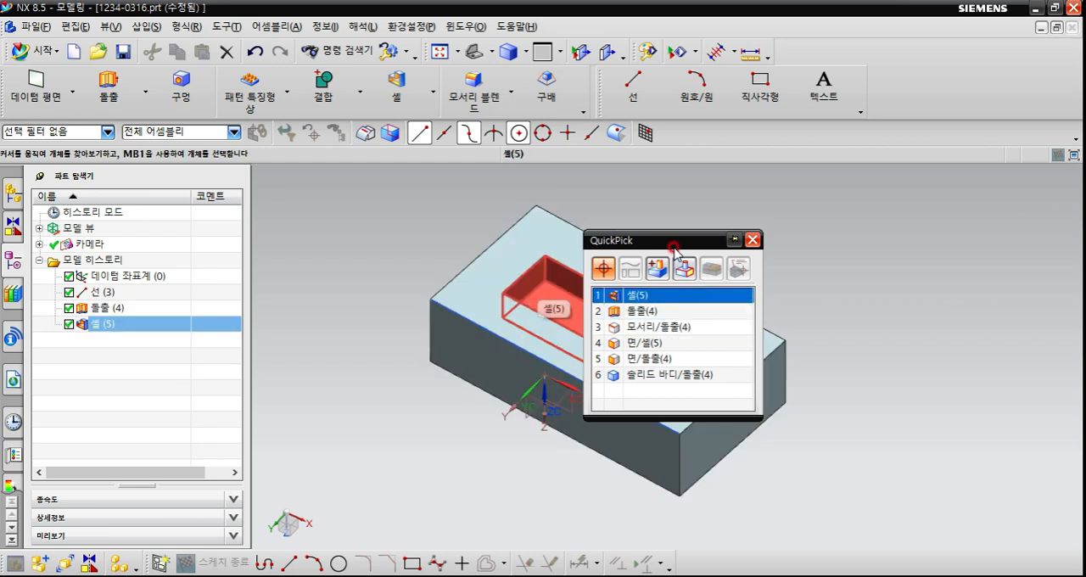
{"action": "left_click", "coordinate": [754, 242]}
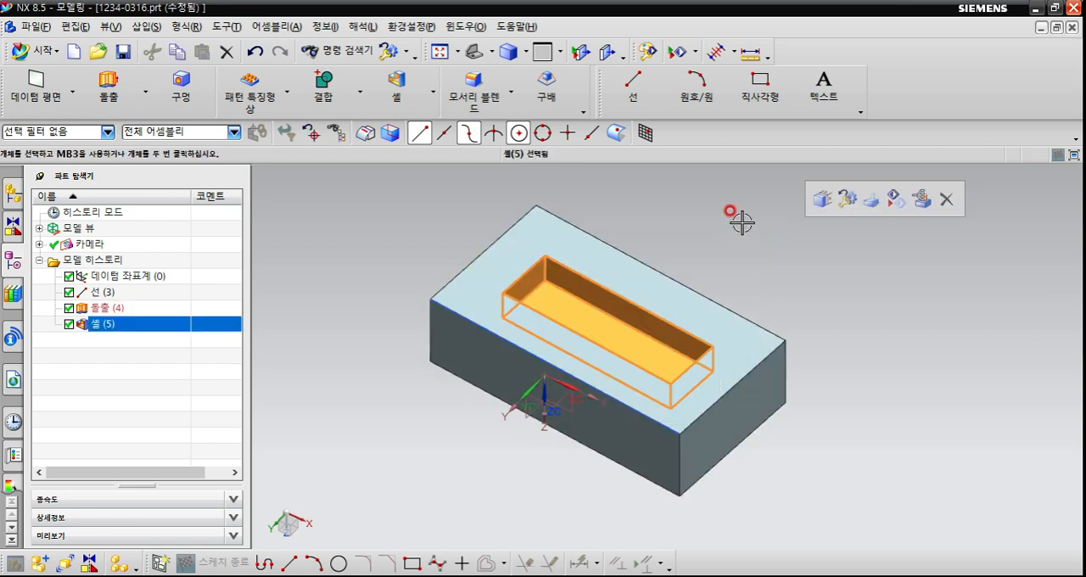
{"action": "key", "text": "Escape"}
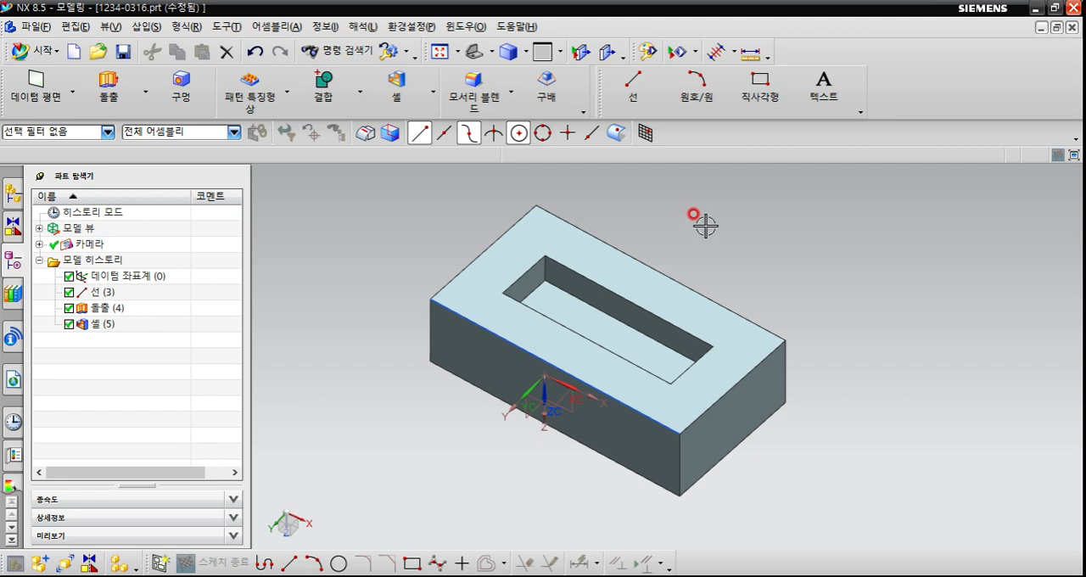
Review the QuickPick delay (지연) setting in the Selection Preferences (선택 환경설정) and accept the dialog.
{"action": "left_click", "coordinate": [404, 27]}
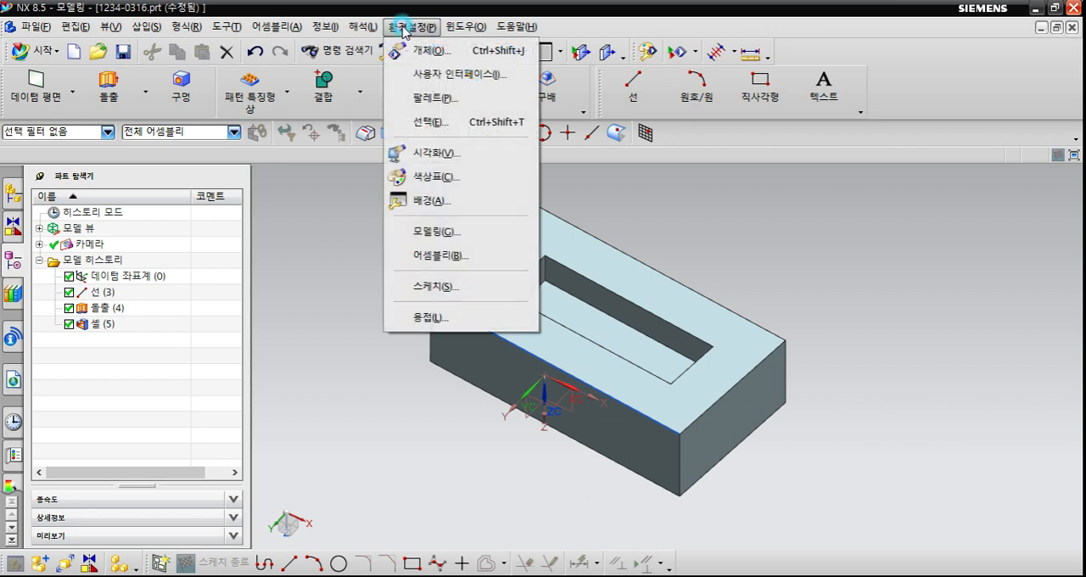
{"action": "left_click", "coordinate": [480, 123]}
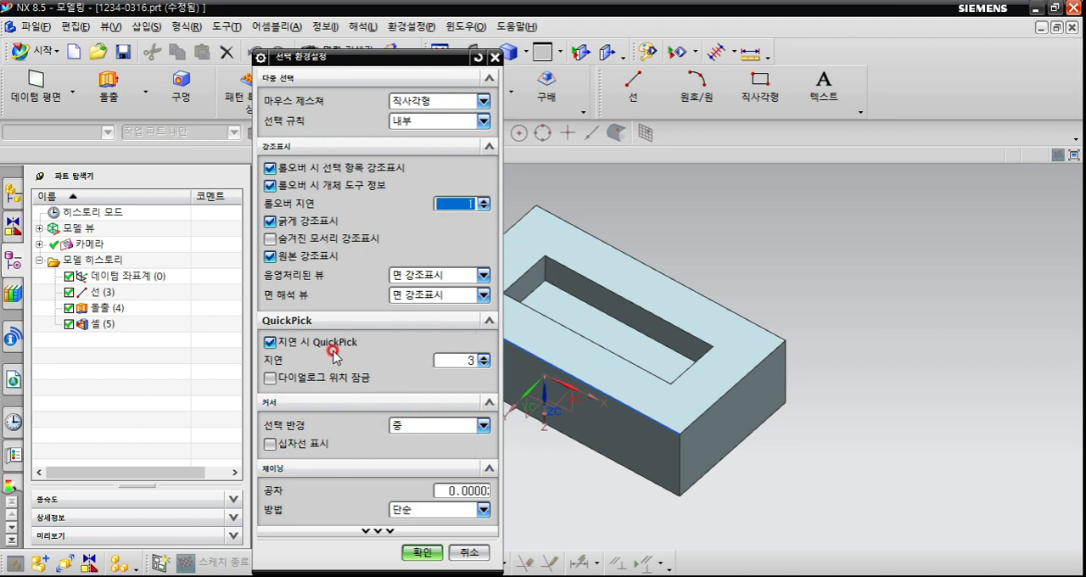
{"action": "double_click", "coordinate": [472, 361]}
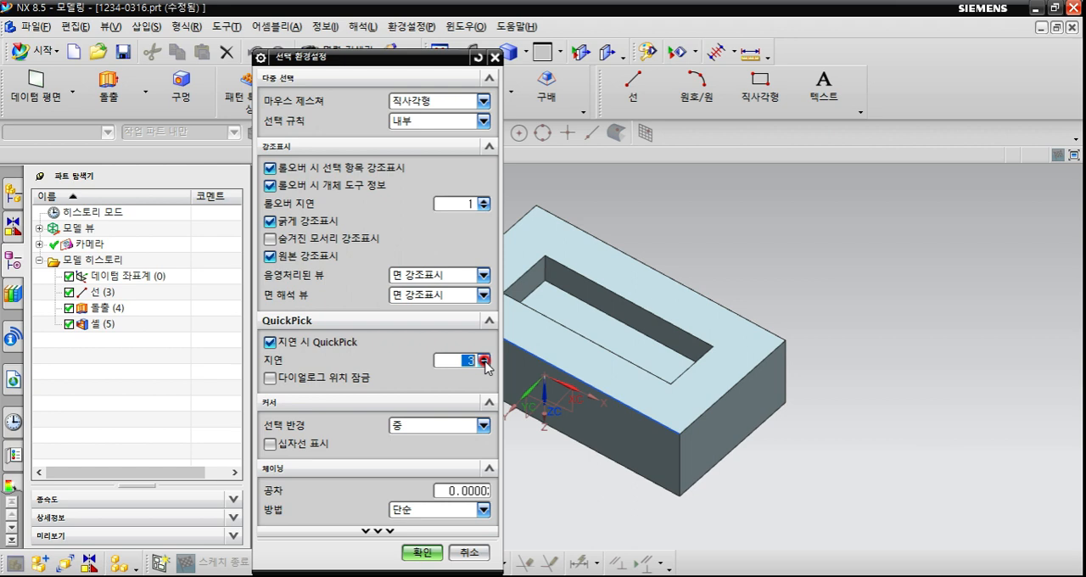
{"action": "left_click", "coordinate": [395, 274]}
{"action": "left_click", "coordinate": [420, 554]}
Try rectangle selection across part of the shelled block and the datum coordinate system, and clear the selection.
{"action": "scroll", "coordinate": [464, 383], "scroll_direction": "down", "scroll_amount": 2}
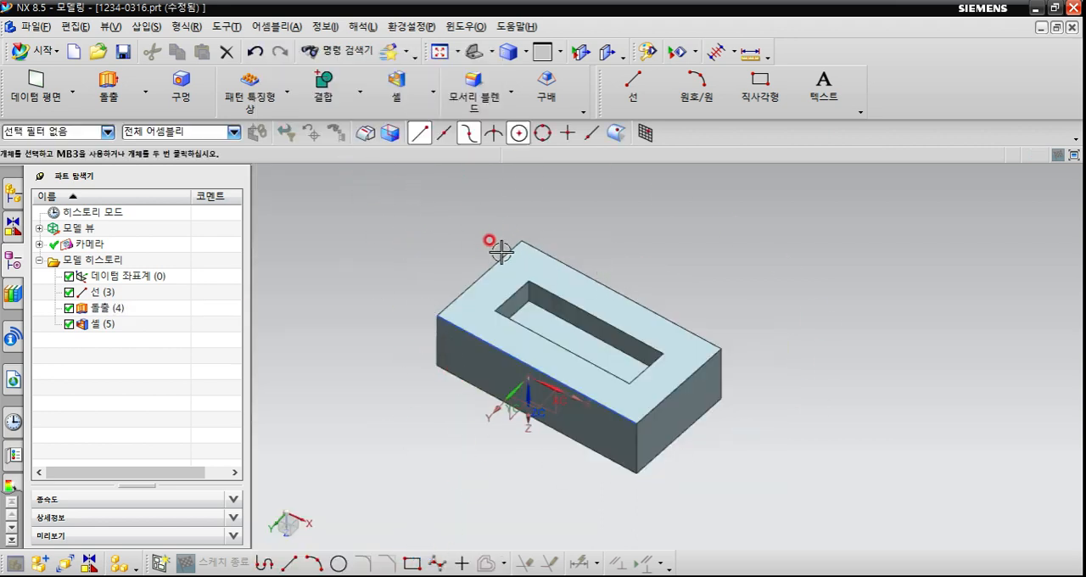
{"action": "mouse_move", "coordinate": [387, 268]}
{"action": "left_mouse_down"}
{"action": "mouse_move", "coordinate": [579, 456]}
{"action": "mouse_move", "coordinate": [605, 502]}
{"action": "mouse_move", "coordinate": [776, 516]}
{"action": "mouse_move", "coordinate": [413, 359]}
{"action": "mouse_move", "coordinate": [390, 258]}
{"action": "left_mouse_up"}
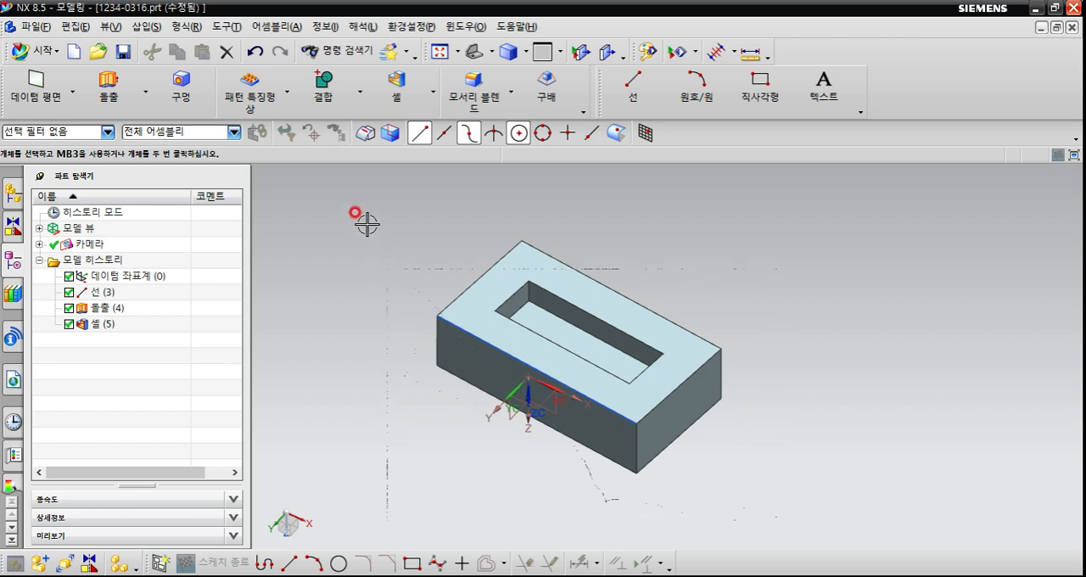
{"action": "left_click_drag", "start_coordinate": [366, 211], "coordinate": [600, 475]}
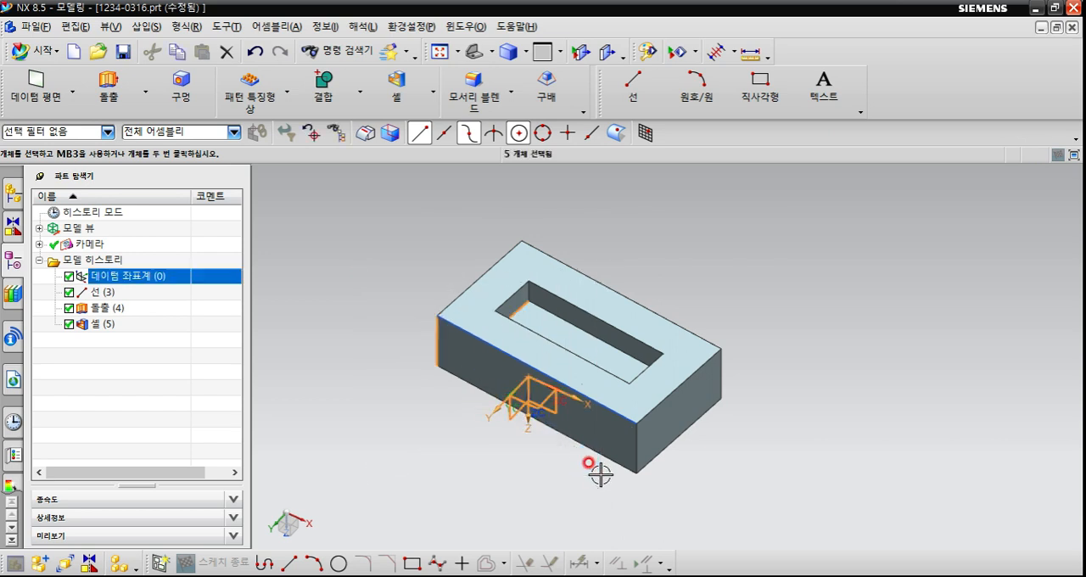
{"action": "scroll", "coordinate": [564, 463], "scroll_direction": "up", "scroll_amount": 1}
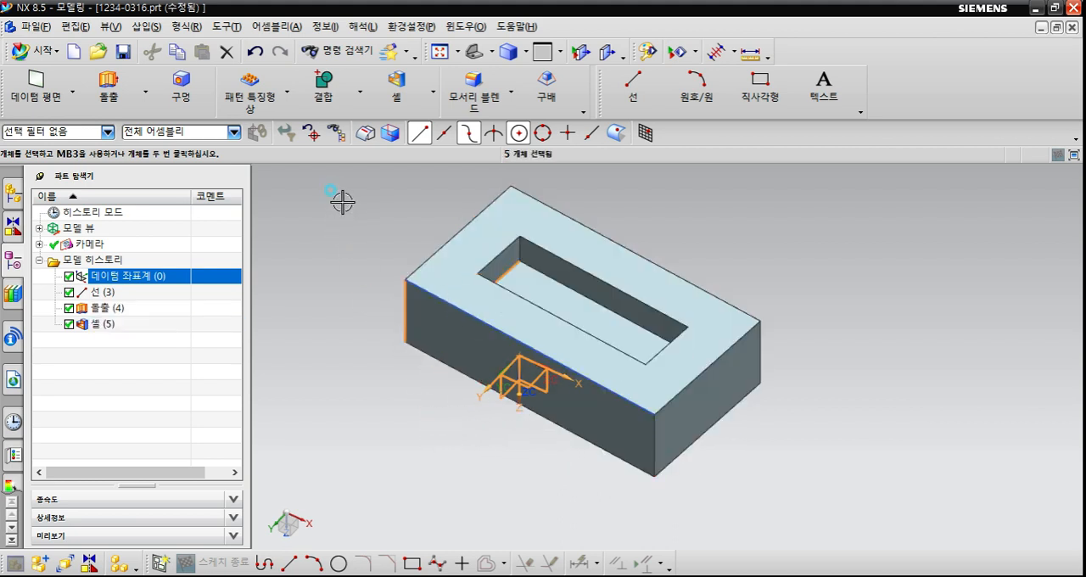
{"action": "left_click_drag", "start_coordinate": [342, 201], "coordinate": [598, 465]}
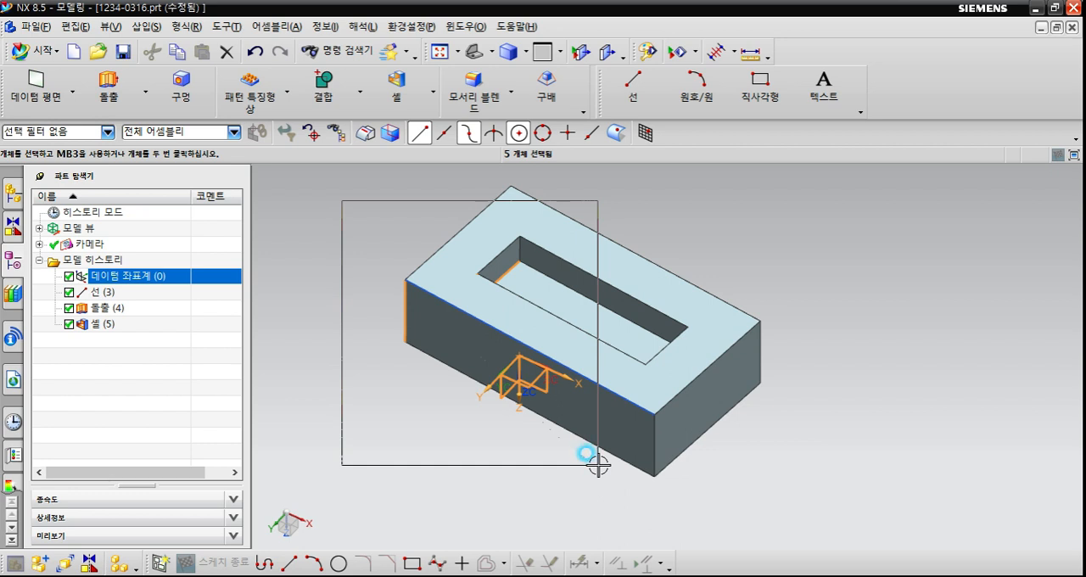
{"action": "left_click_drag", "start_coordinate": [598, 465], "coordinate": [597, 465]}
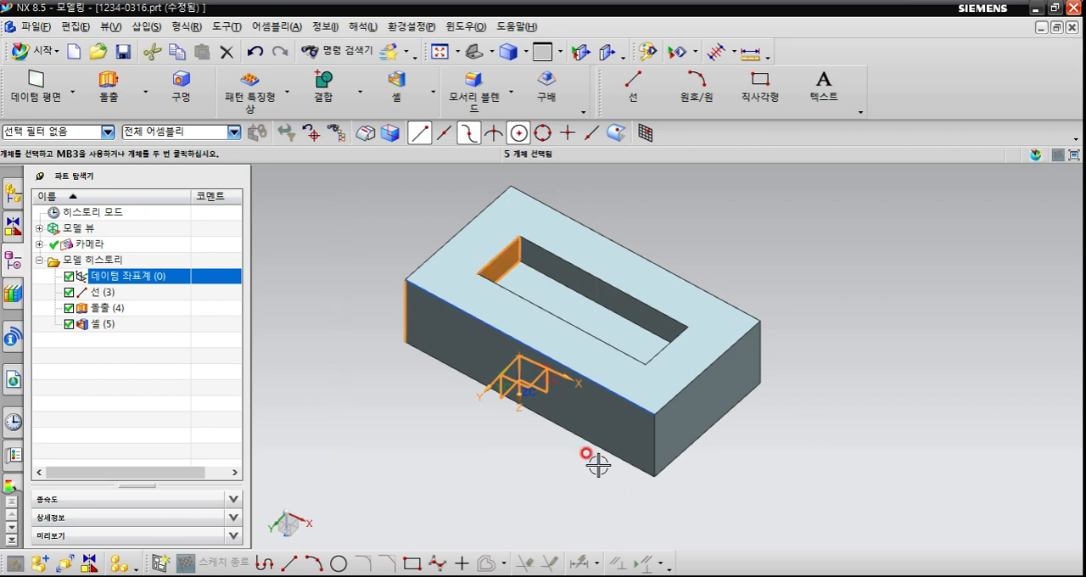
{"action": "key", "text": "Escape"}
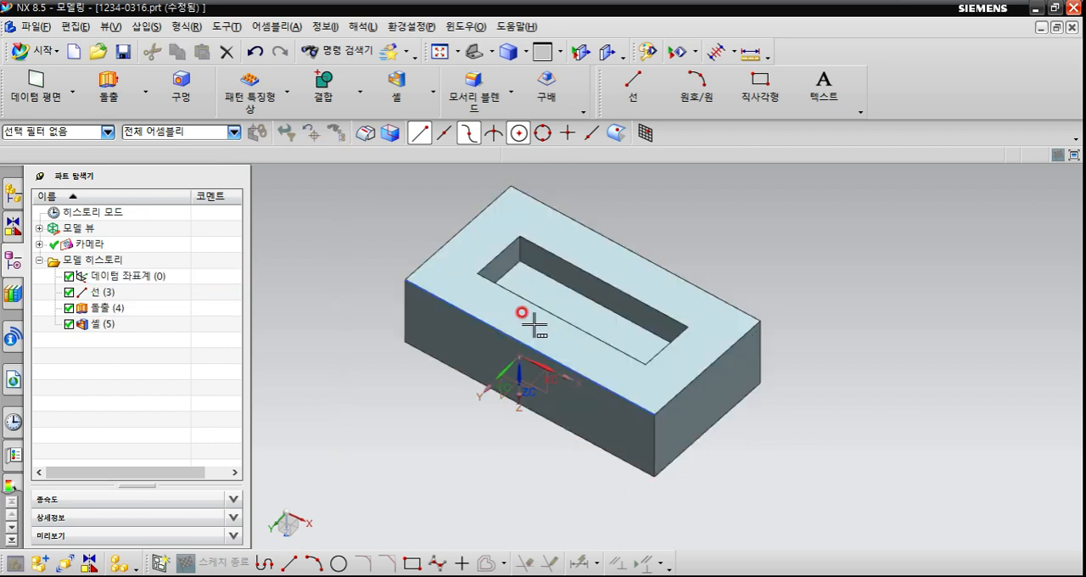
Set the multiple-selection rule (선택 규칙) to 내부/교차 in the Selection Preferences and accept the dialog.
{"action": "left_click", "coordinate": [424, 27]}
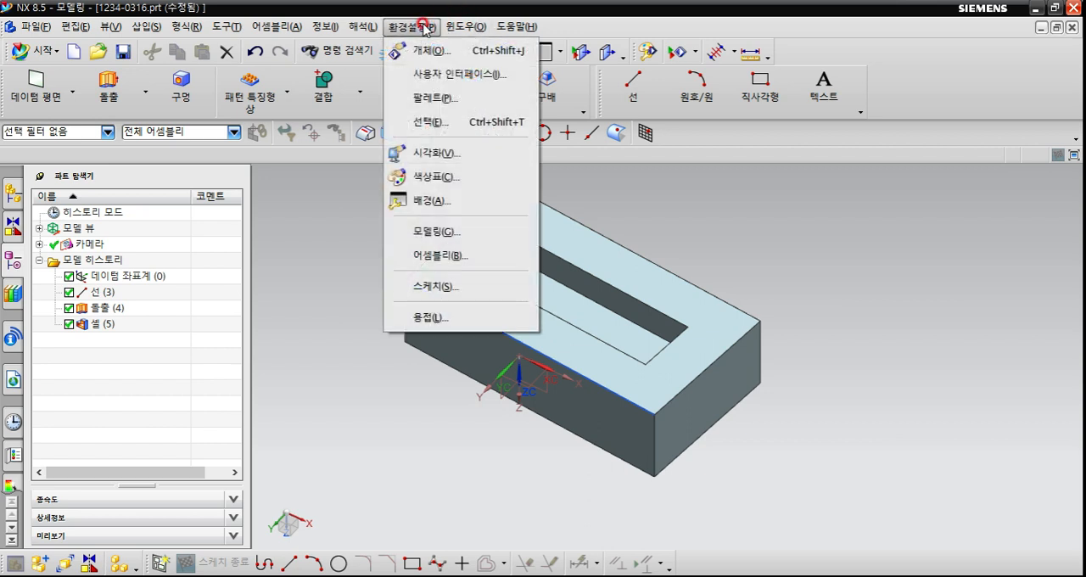
{"action": "left_click", "coordinate": [439, 119]}
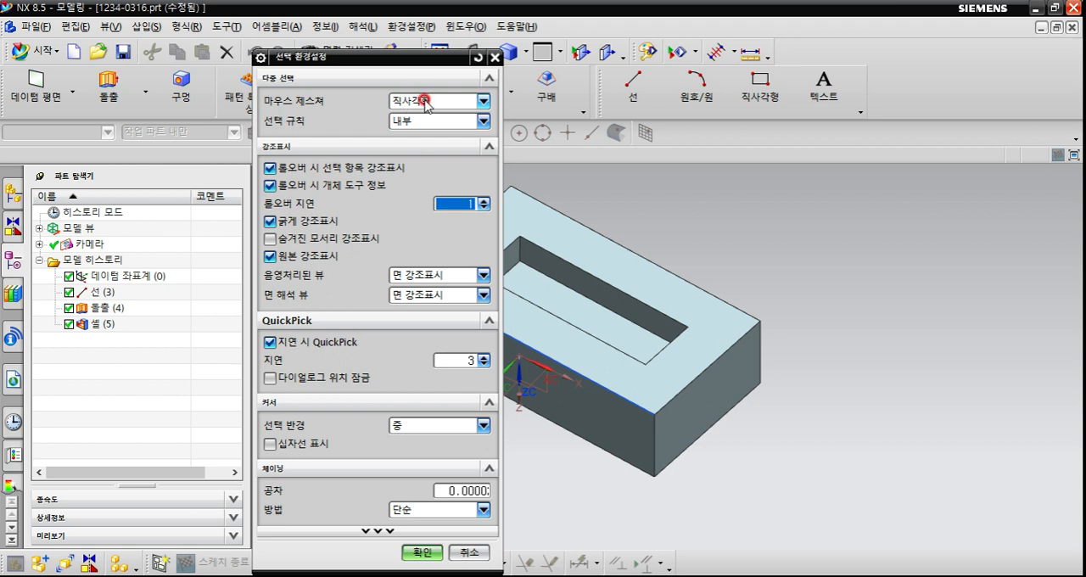
{"action": "left_click", "coordinate": [426, 103]}
{"action": "left_click", "coordinate": [424, 105]}
{"action": "left_click", "coordinate": [418, 122]}
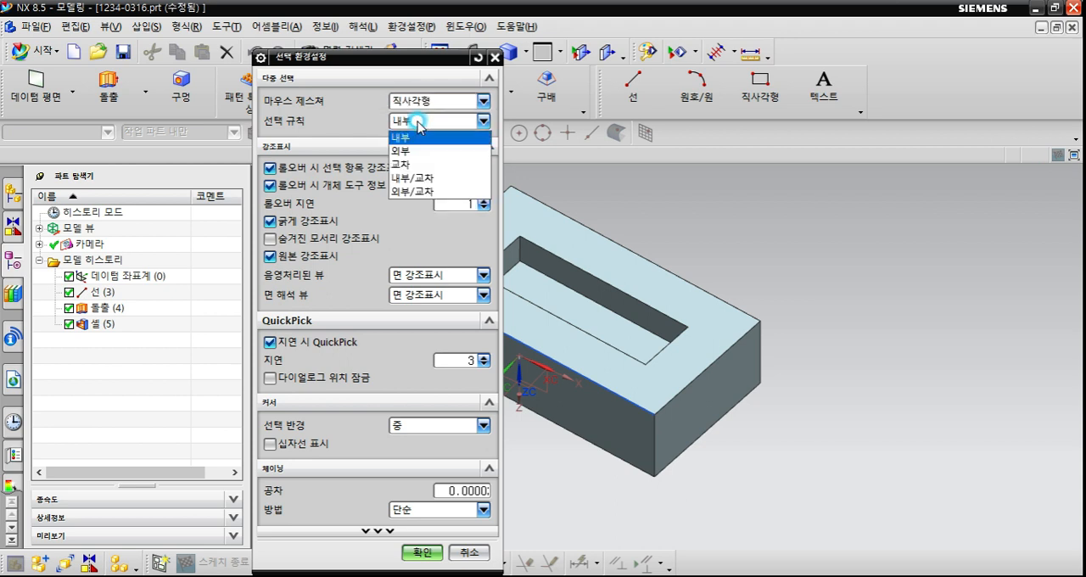
{"action": "left_click", "coordinate": [415, 178]}
{"action": "left_click", "coordinate": [421, 552]}
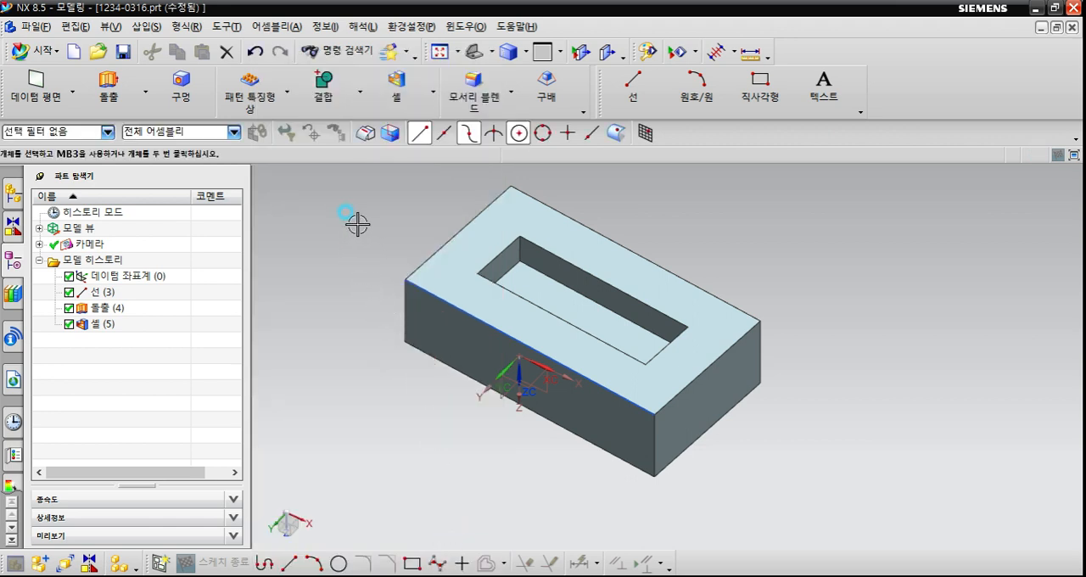
Try rectangle selection across part of the block and around the whole block with its datum coordinate system, clearing each selection.
{"action": "left_click_drag", "start_coordinate": [354, 221], "coordinate": [583, 474]}
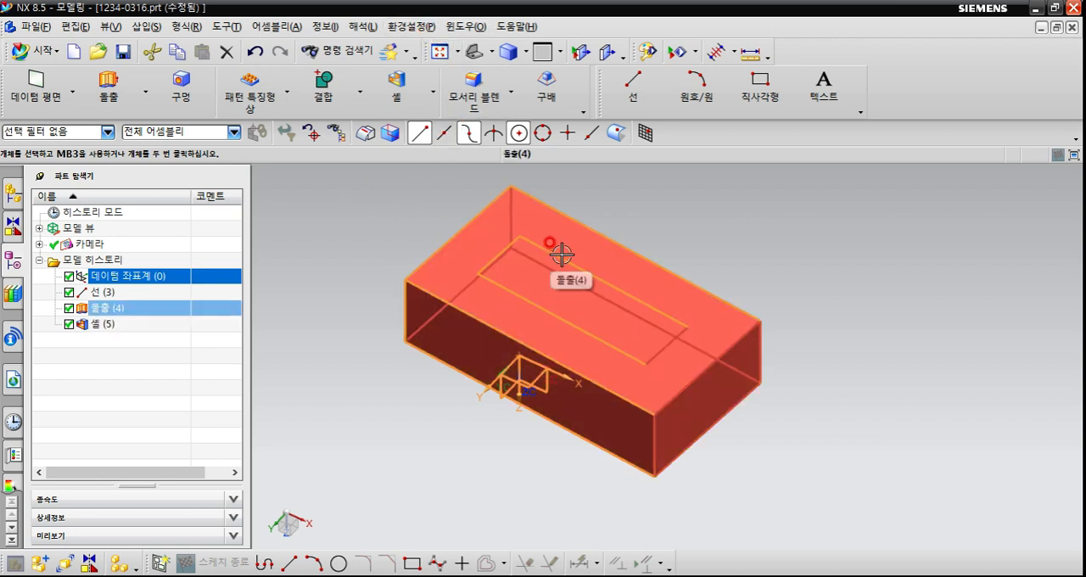
{"action": "key", "text": "Escape"}
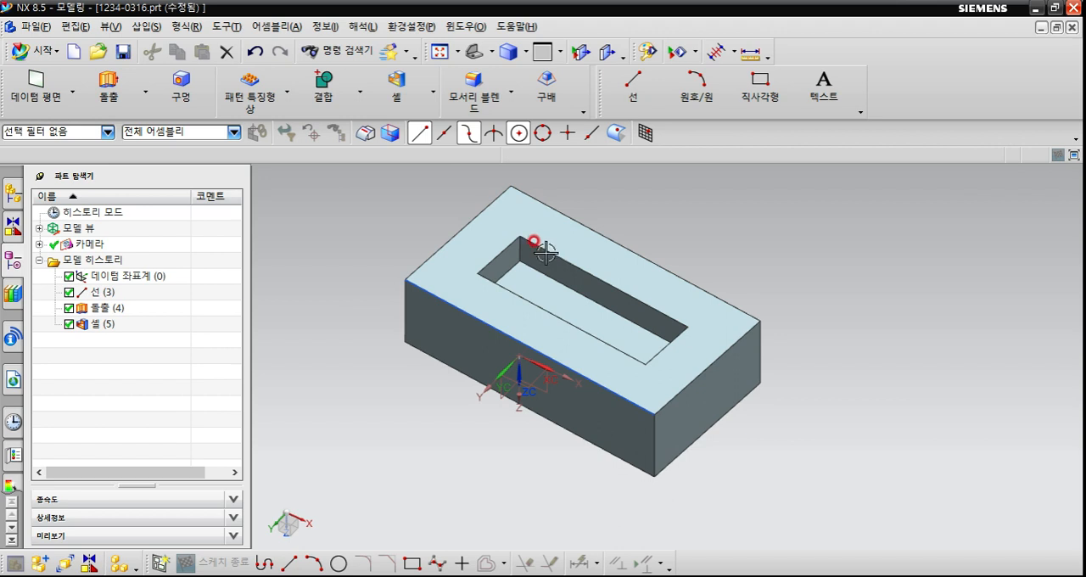
{"action": "scroll", "coordinate": [618, 381], "scroll_direction": "down", "scroll_amount": 1}
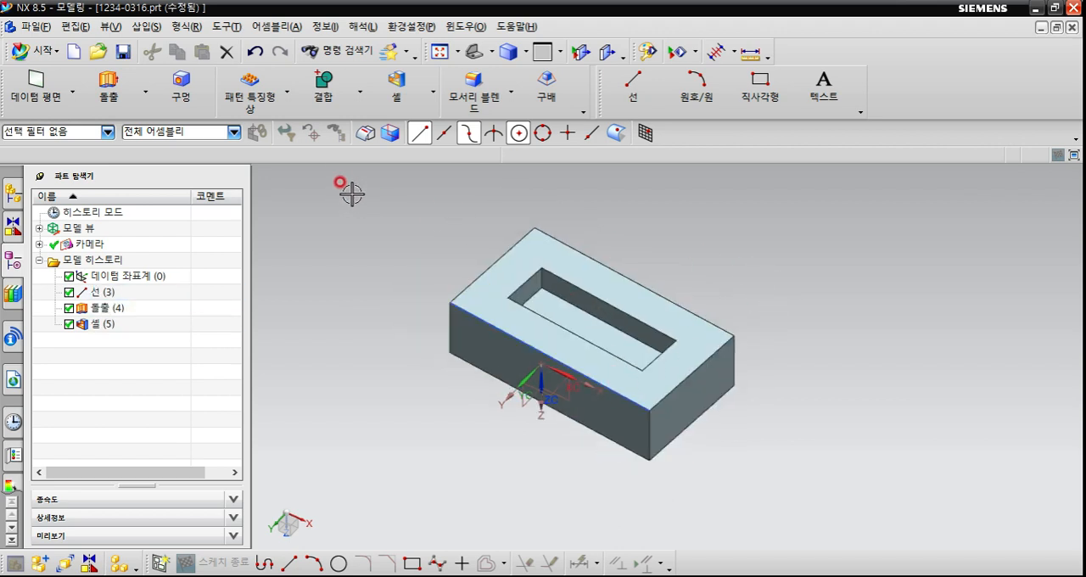
{"action": "left_click_drag", "start_coordinate": [348, 185], "coordinate": [386, 278]}
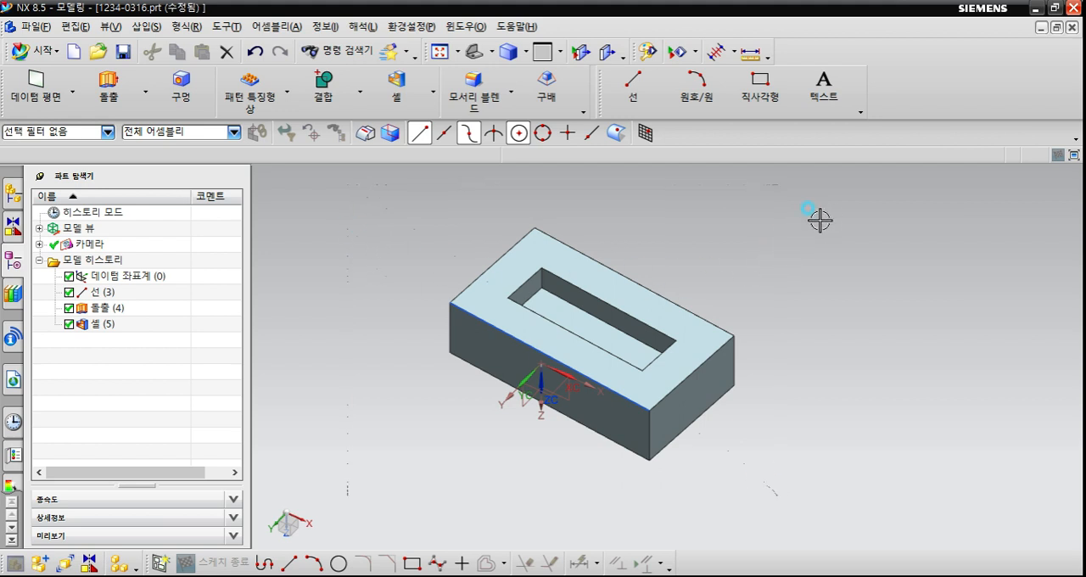
{"action": "left_click_drag", "start_coordinate": [508, 450], "coordinate": [402, 501]}
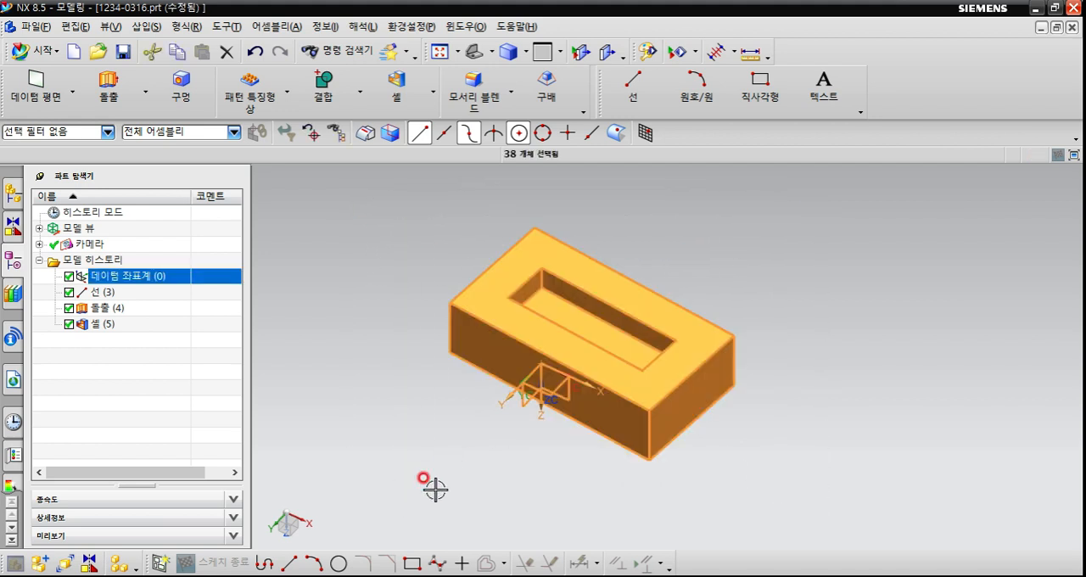
{"action": "left_click", "coordinate": [465, 458]}
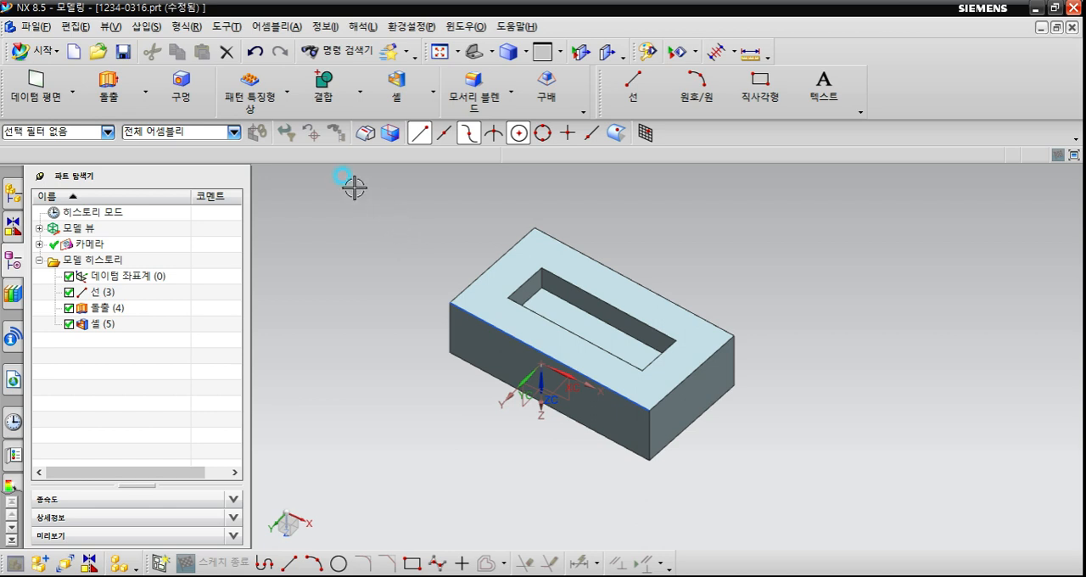
{"action": "left_click_drag", "start_coordinate": [354, 184], "coordinate": [814, 512]}
{"action": "key", "text": "Escape"}
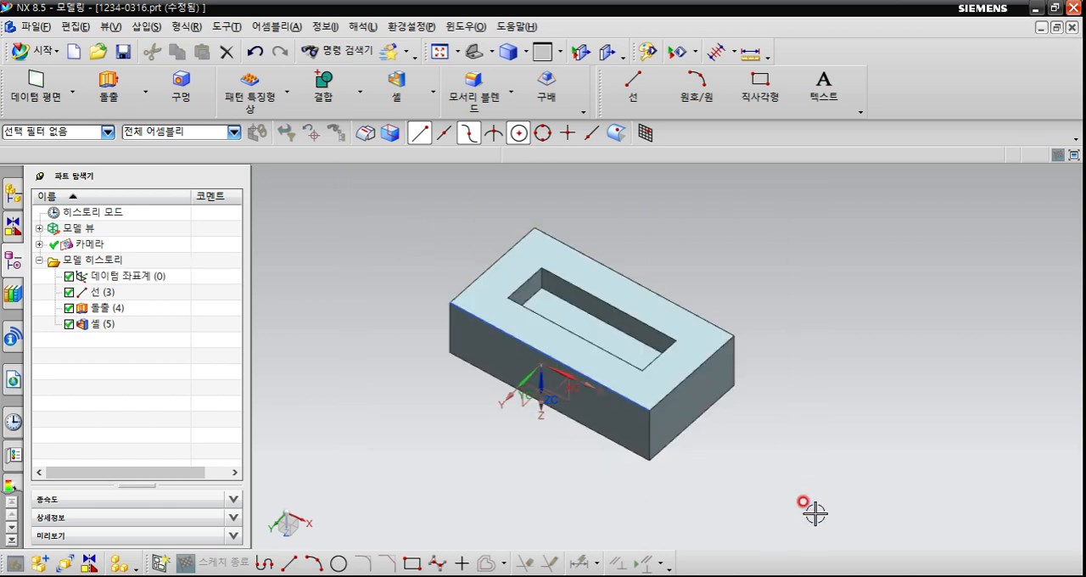
{"action": "left_click_drag", "start_coordinate": [817, 236], "coordinate": [410, 492]}
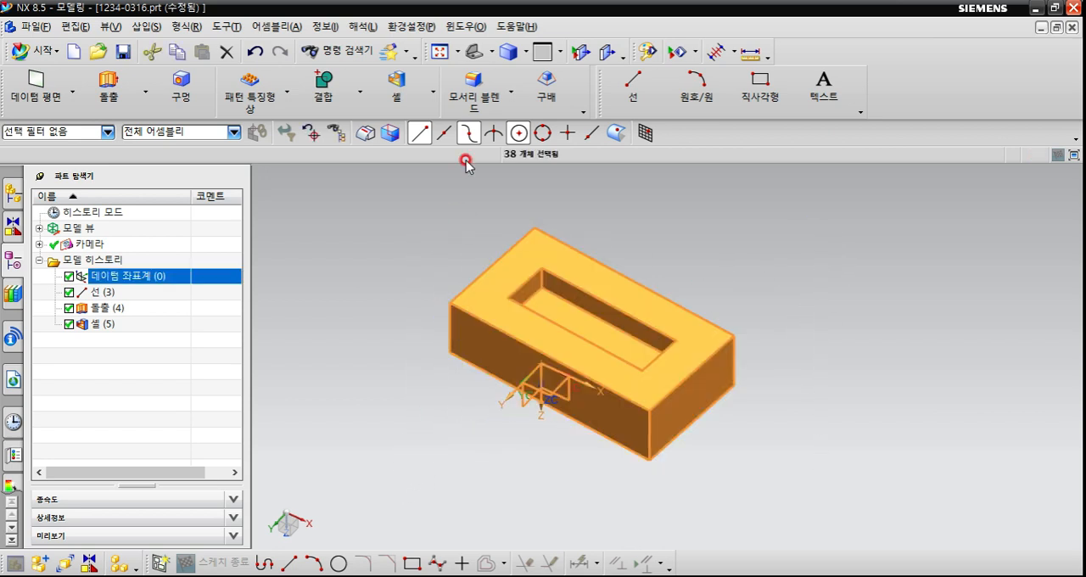
{"action": "key", "text": "Escape"}
Review the mouse gesture, selection rule 내부/교차 and QuickPick delay in the Selection Preferences and accept the dialog.
{"action": "left_click", "coordinate": [438, 29]}
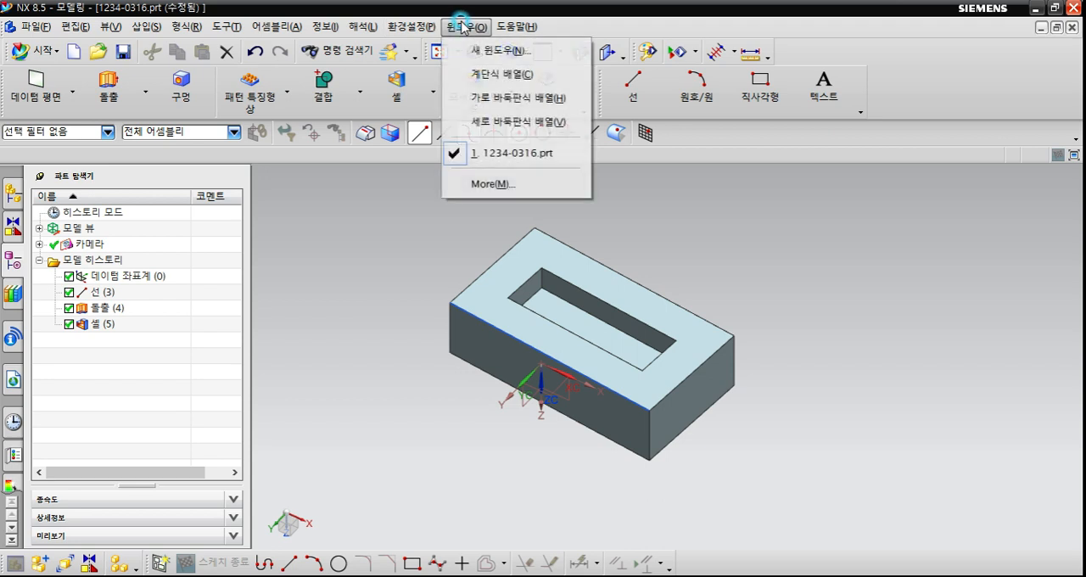
{"action": "mouse_move", "coordinate": [412, 26]}
{"action": "left_click", "coordinate": [433, 118]}
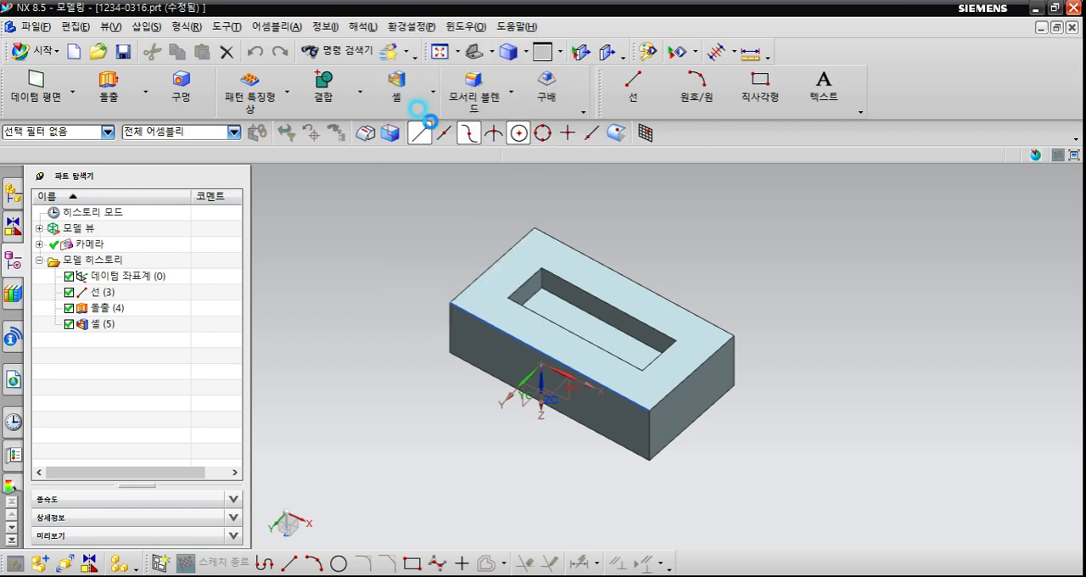
{"action": "left_click", "coordinate": [434, 121]}
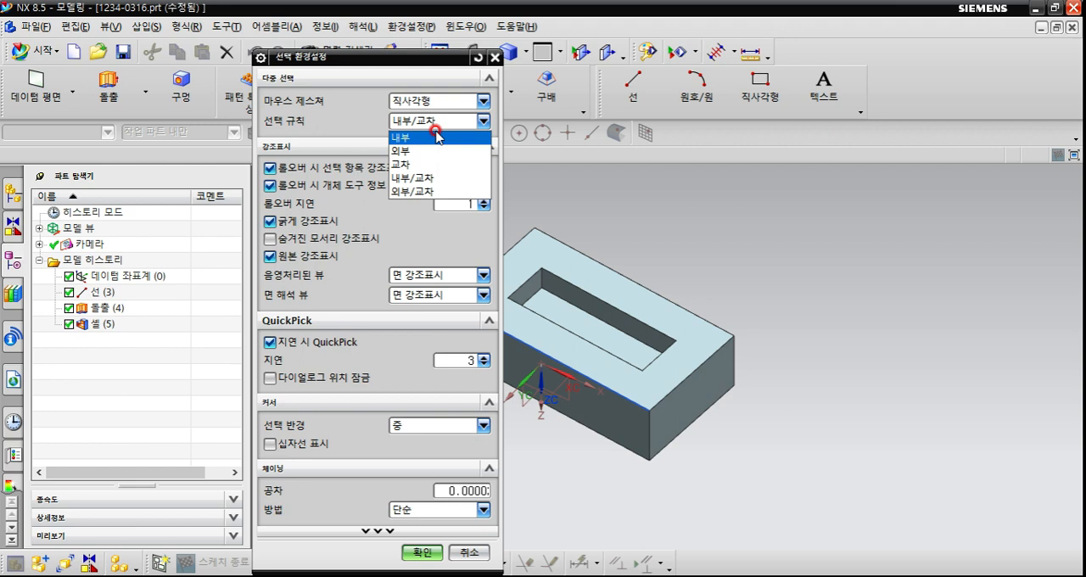
{"action": "left_click", "coordinate": [429, 102]}
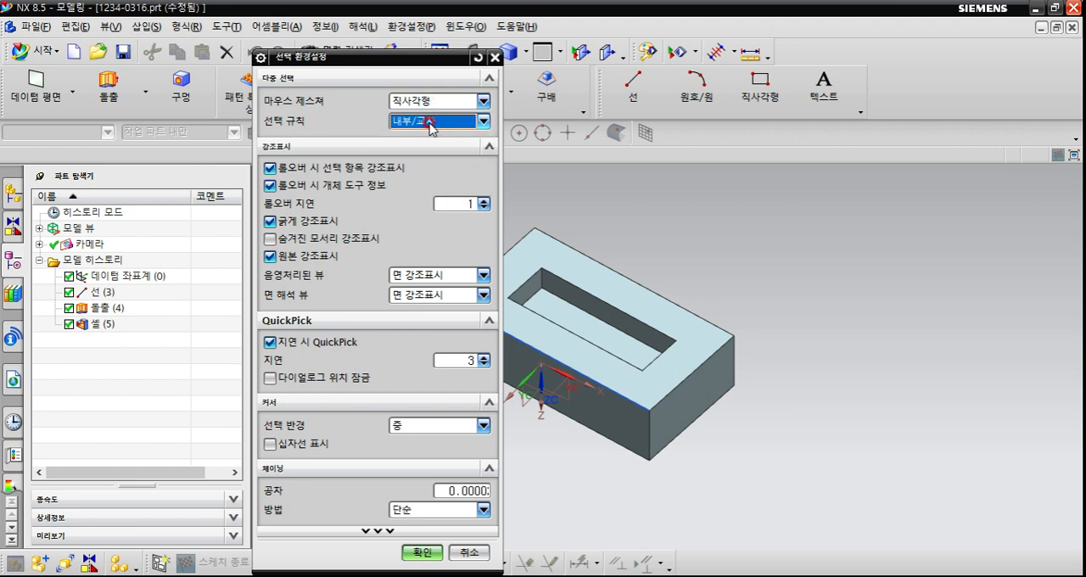
{"action": "left_click", "coordinate": [432, 121]}
{"action": "left_click", "coordinate": [417, 180]}
{"action": "left_click_drag", "start_coordinate": [438, 57], "coordinate": [397, 37]}
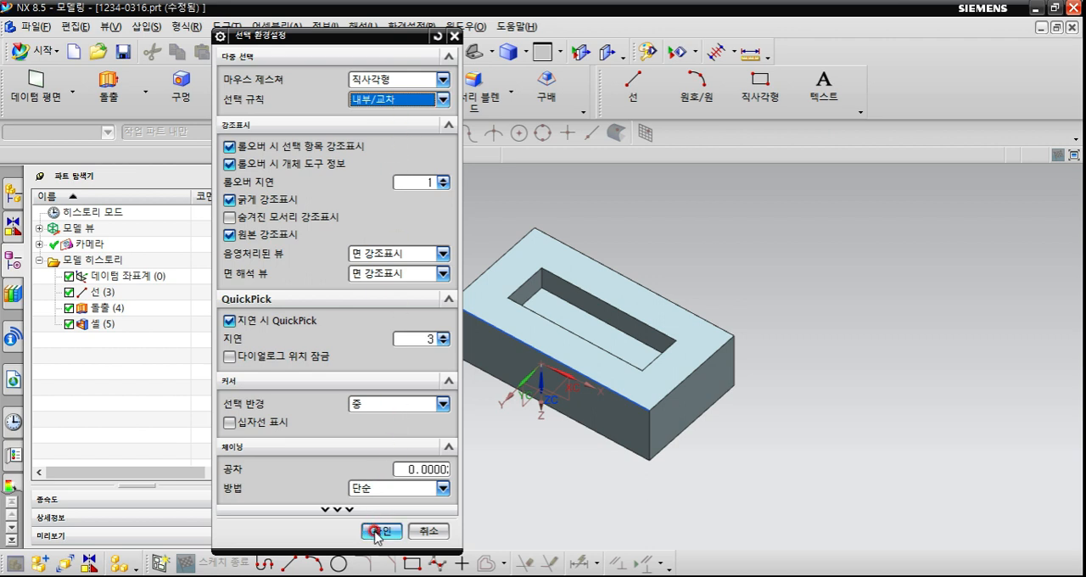
{"action": "left_click", "coordinate": [426, 342]}
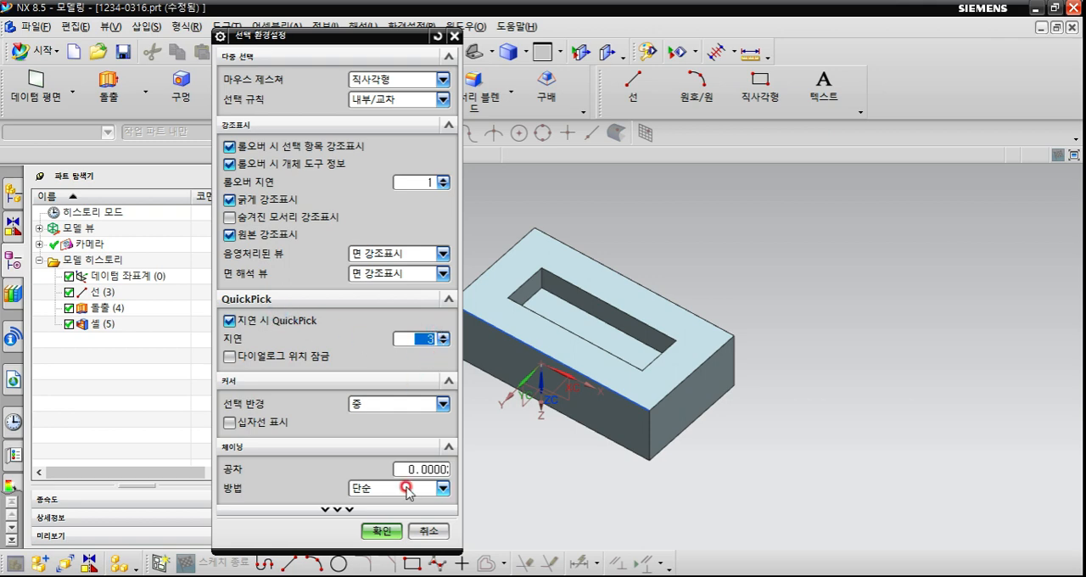
{"action": "left_click", "coordinate": [377, 531]}
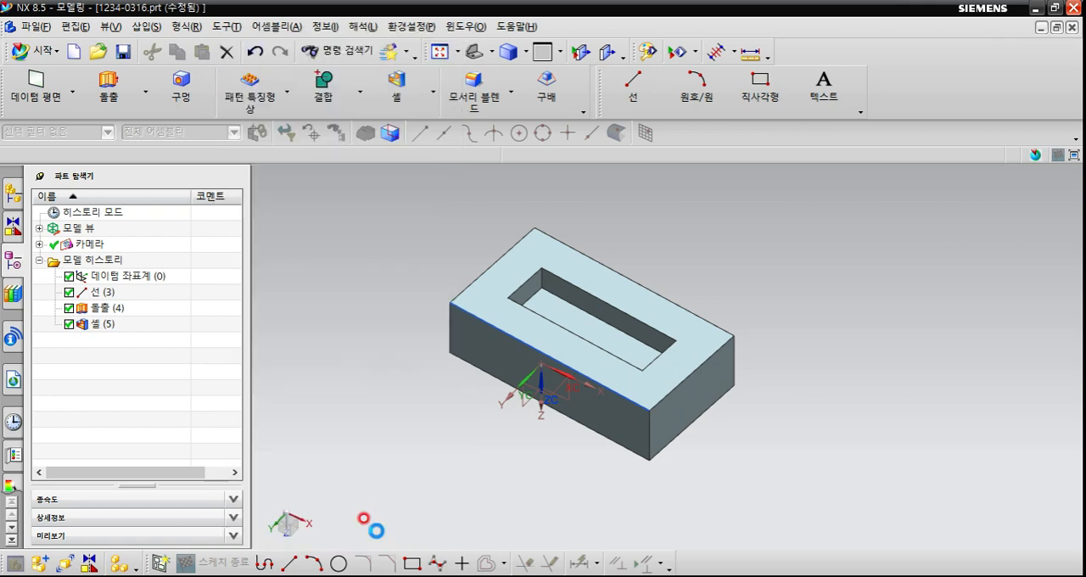
Pick the shell (셸) feature from the QuickPick candidate list beside the pocket edge, and clear the selection.
{"action": "scroll", "coordinate": [547, 398], "scroll_direction": "up", "scroll_amount": 2}
{"action": "scroll", "coordinate": [547, 401], "scroll_direction": "down", "scroll_amount": 2}
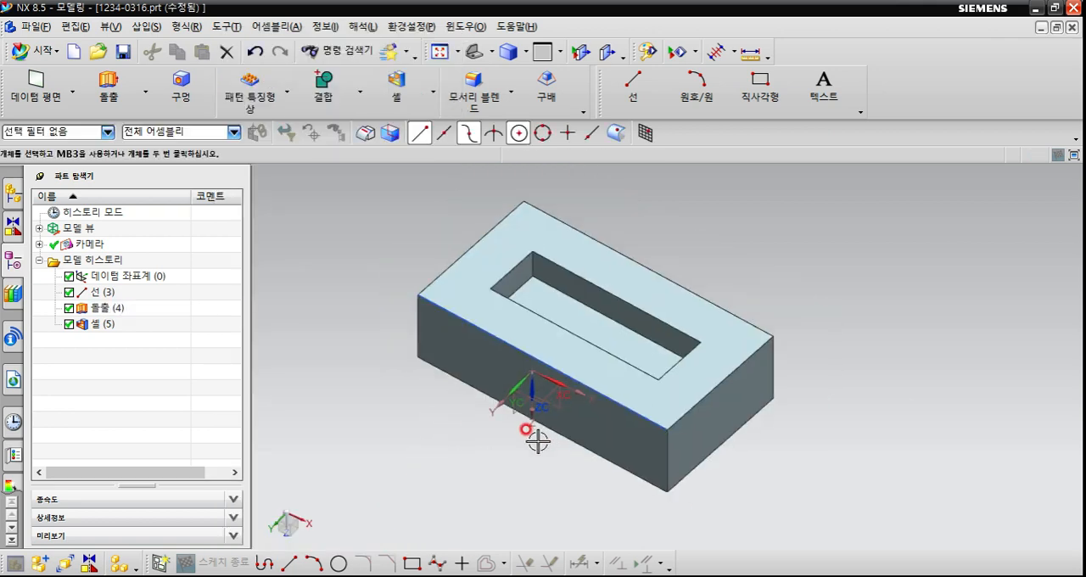
{"action": "left_click", "coordinate": [558, 327]}
{"action": "left_click", "coordinate": [560, 329]}
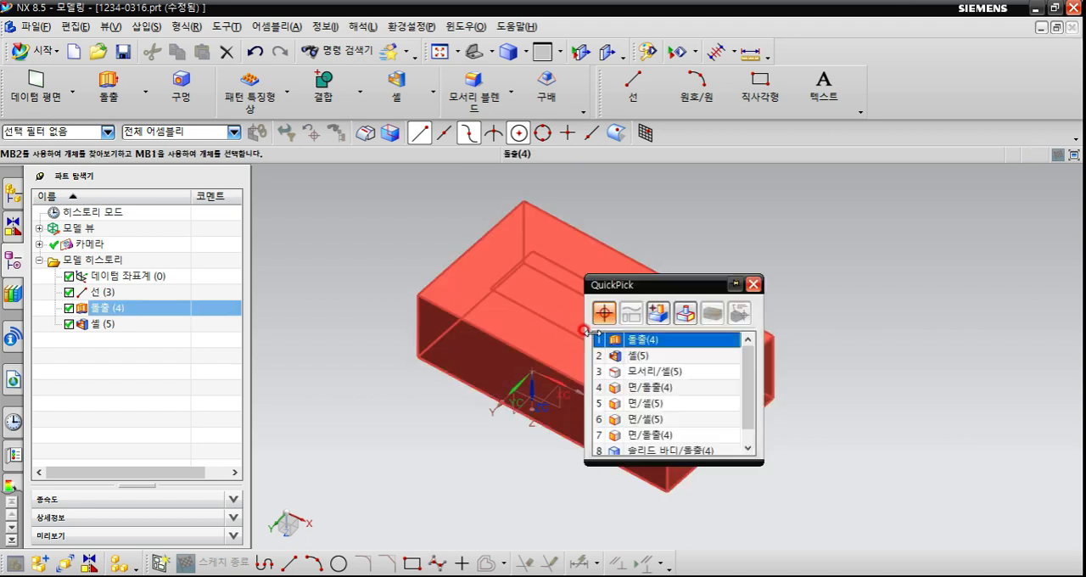
{"action": "left_click", "coordinate": [643, 374]}
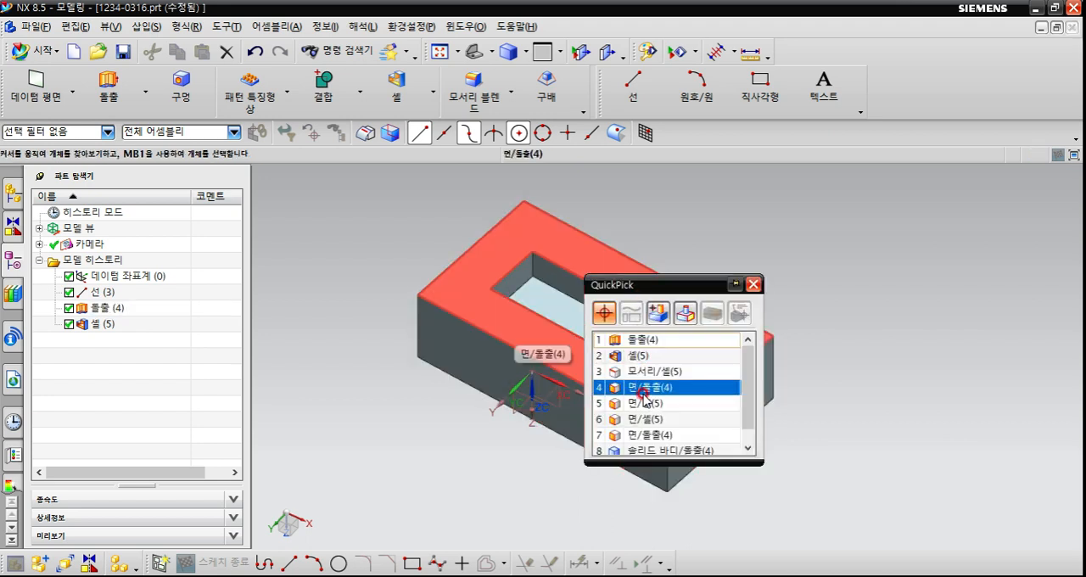
{"action": "left_click", "coordinate": [641, 357]}
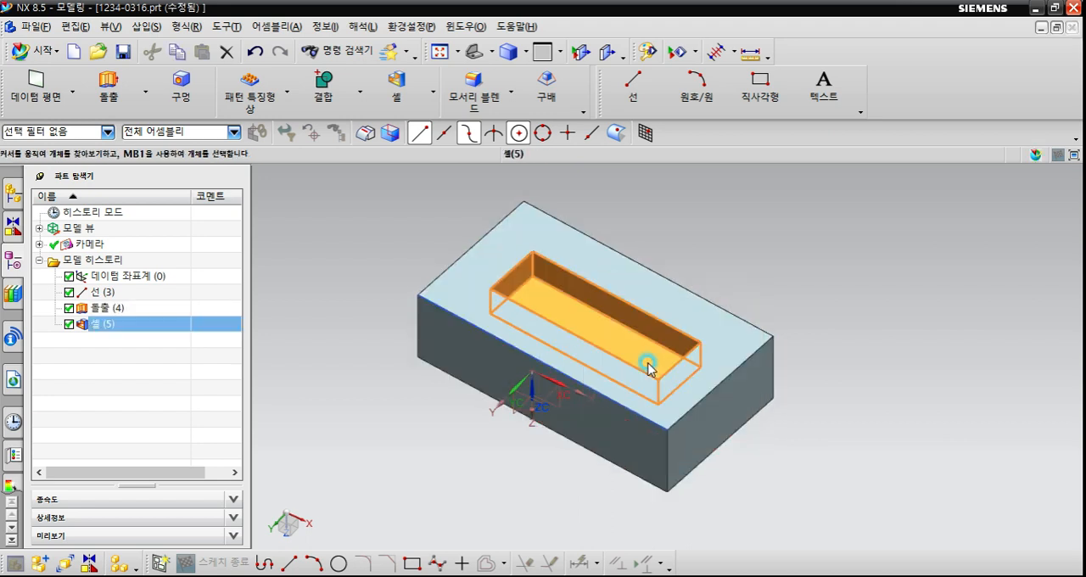
{"action": "left_click", "coordinate": [359, 236]}
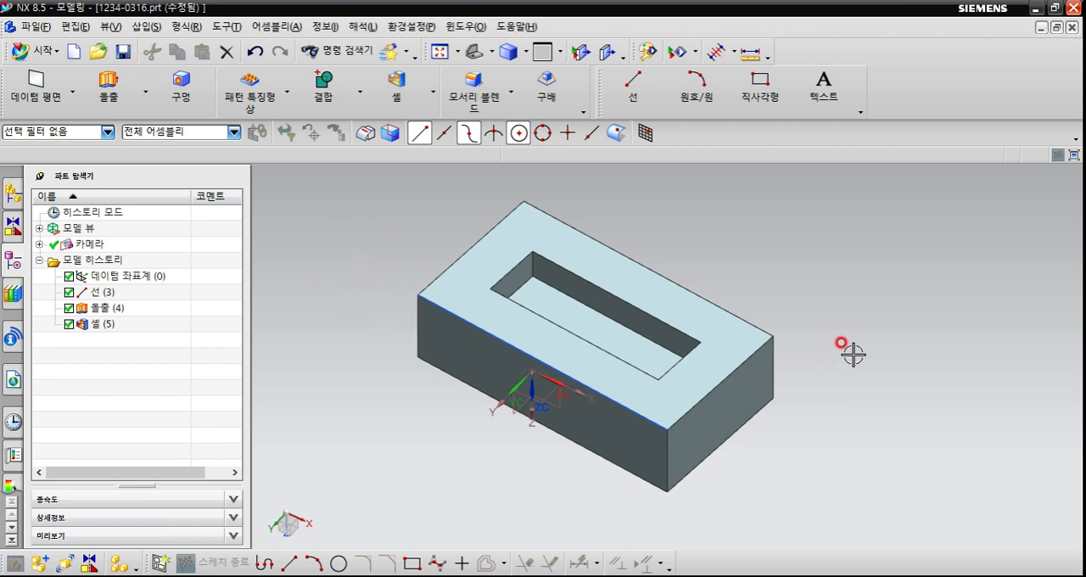
Clear the view's rotation reference (회전 참조 지우기) and deselect the extruded block.
{"action": "middle_click_drag", "start_coordinate": [851, 354], "coordinate": [760, 427]}
{"action": "left_click", "coordinate": [760, 427]}
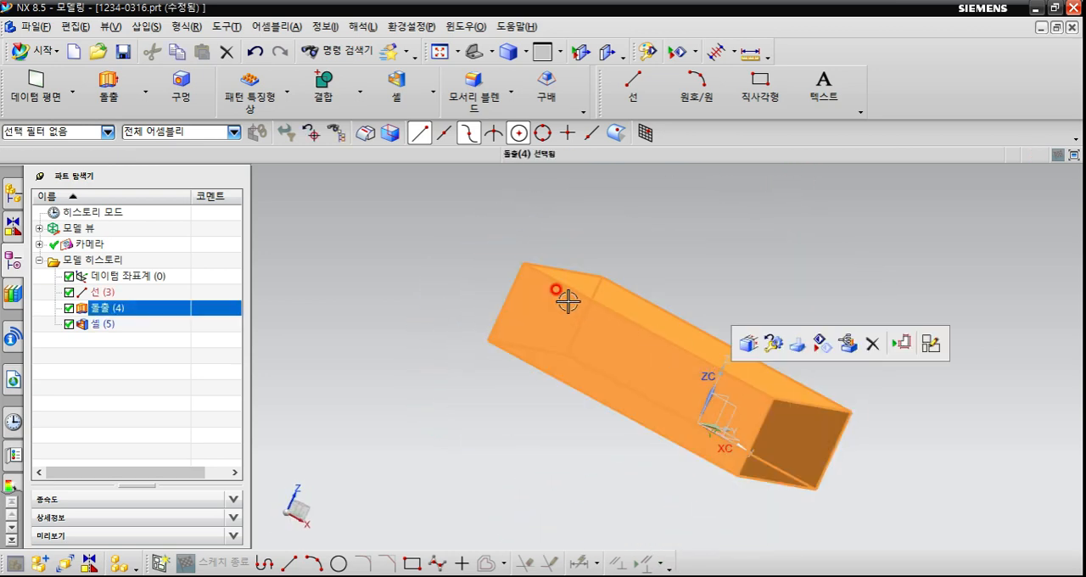
{"action": "right_click", "coordinate": [676, 243]}
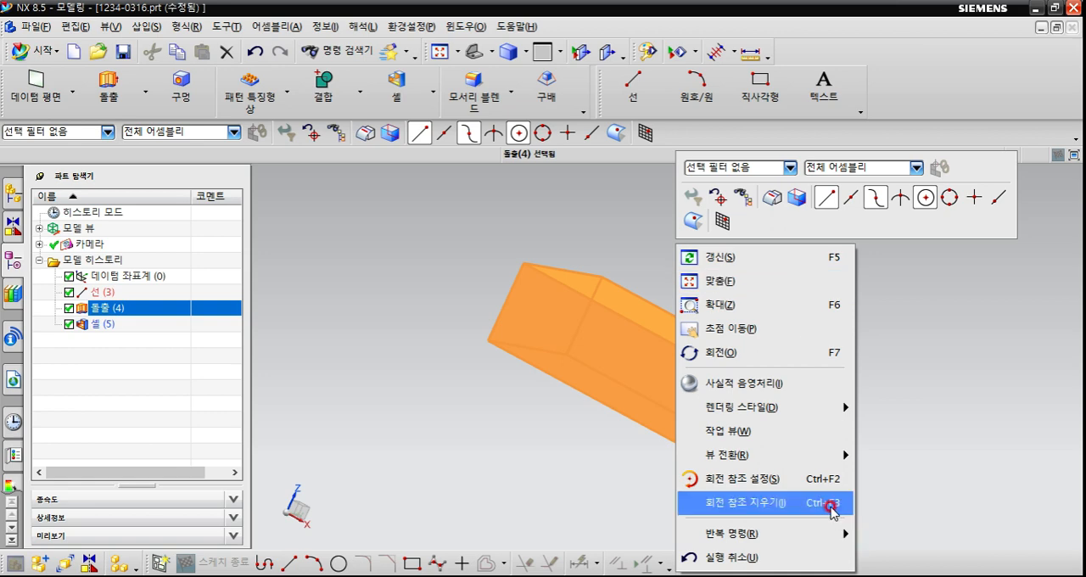
{"action": "left_click", "coordinate": [827, 503]}
{"action": "key", "text": "Escape"}
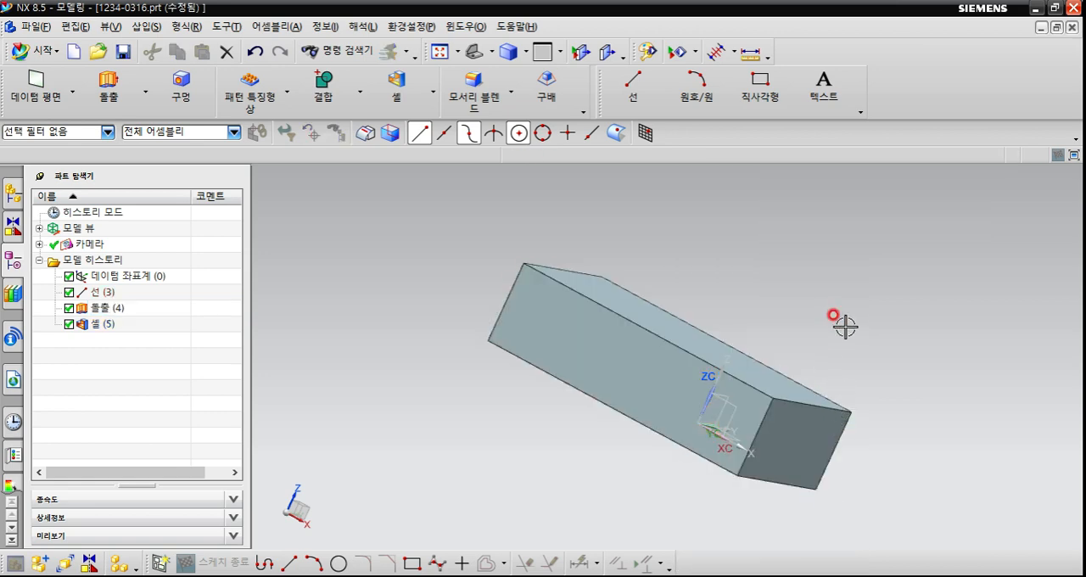
Examine the block's pocket and outer faces from several angles and return to a standard upright view.
{"action": "key", "text": "End"}
{"action": "mouse_move", "coordinate": [736, 374]}
{"action": "middle_mouse_down"}
{"action": "mouse_move", "coordinate": [595, 288]}
{"action": "mouse_move", "coordinate": [653, 271]}
{"action": "mouse_move", "coordinate": [660, 288]}
{"action": "middle_mouse_up"}
{"action": "scroll", "coordinate": [672, 352], "scroll_direction": "down", "scroll_amount": 3}
{"action": "scroll", "coordinate": [678, 357], "scroll_direction": "up", "scroll_amount": 3}
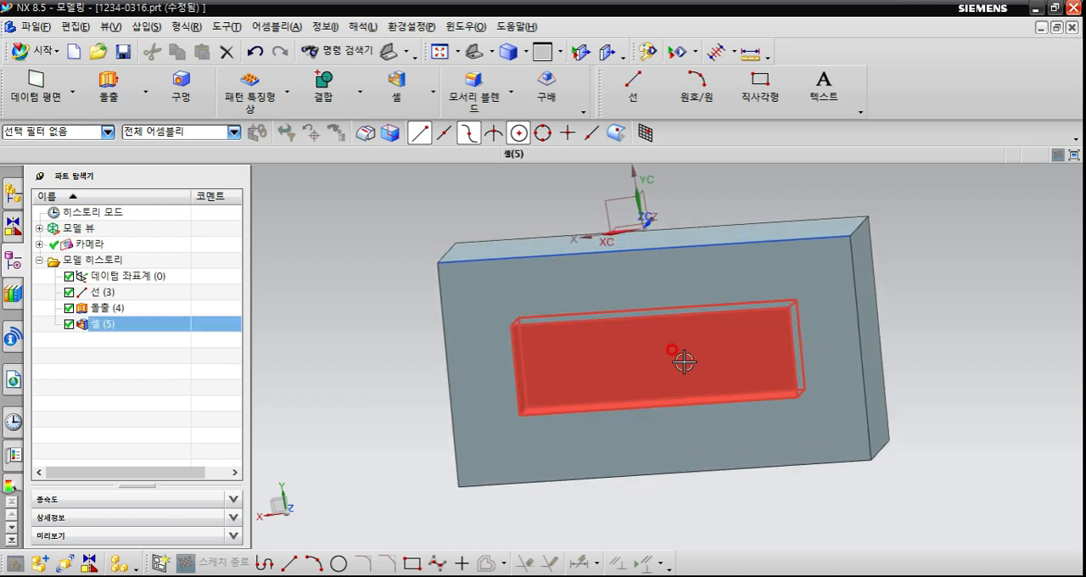
{"action": "scroll", "coordinate": [684, 361], "scroll_direction": "down", "scroll_amount": 3}
{"action": "middle_click_drag", "start_coordinate": [665, 360], "coordinate": [637, 346]}
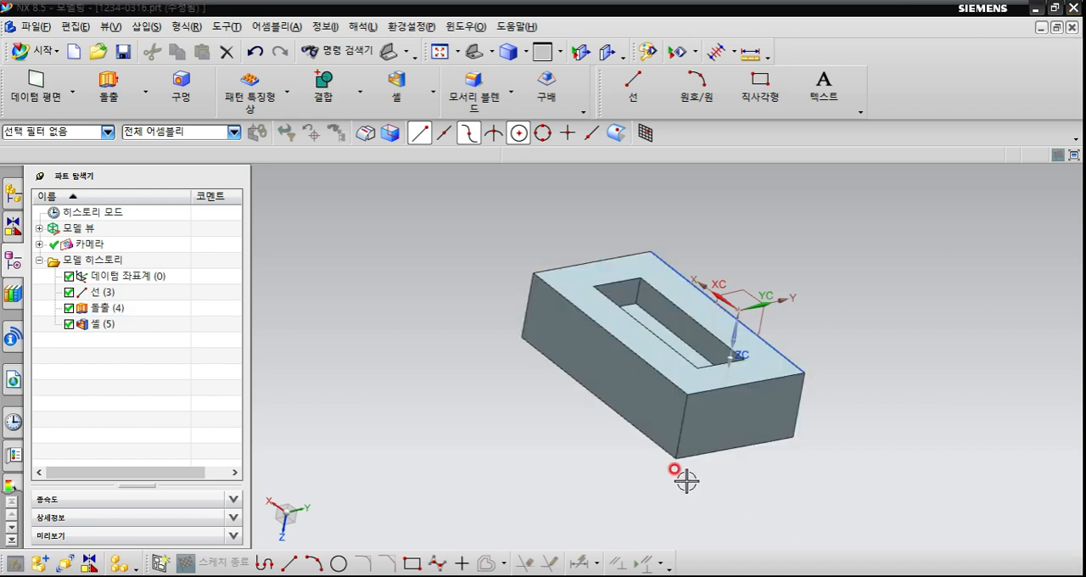
{"action": "middle_click_drag", "start_coordinate": [404, 414], "coordinate": [407, 417]}
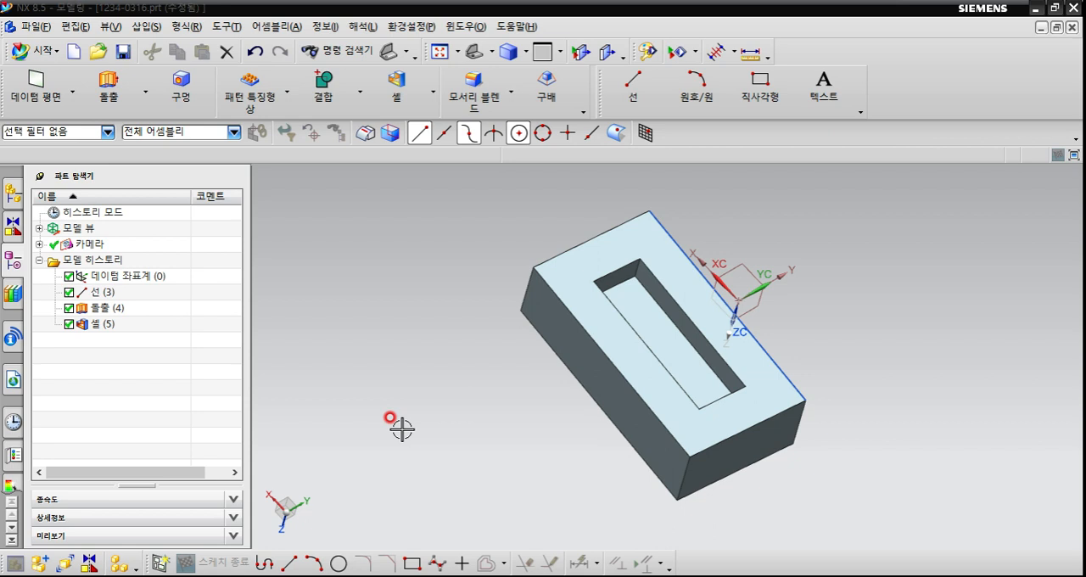
{"action": "right_click", "coordinate": [414, 414]}
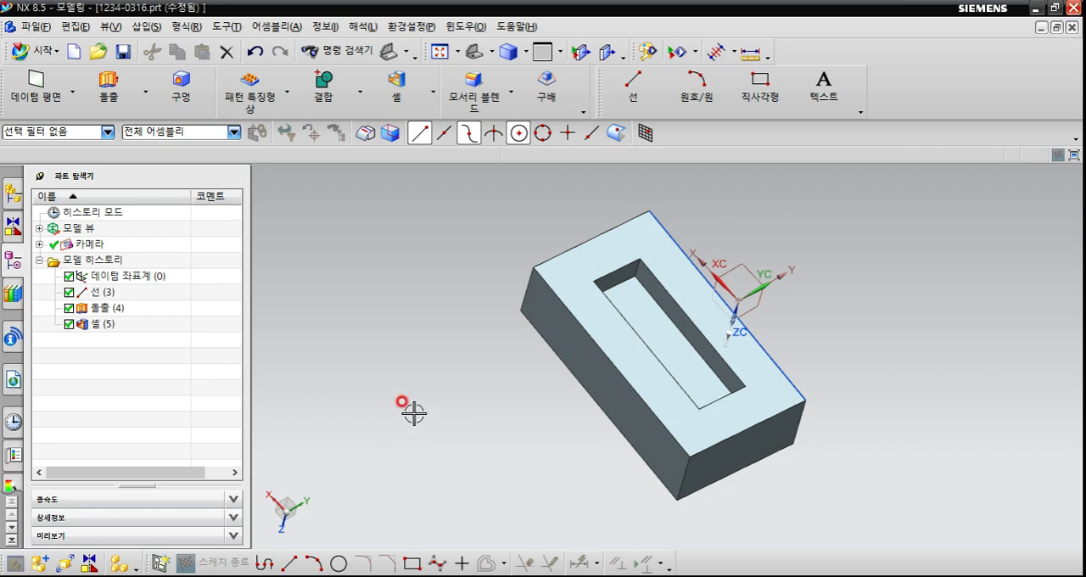
{"action": "key", "text": "Home"}
{"action": "scroll", "coordinate": [438, 427], "scroll_direction": "down", "scroll_amount": 1}
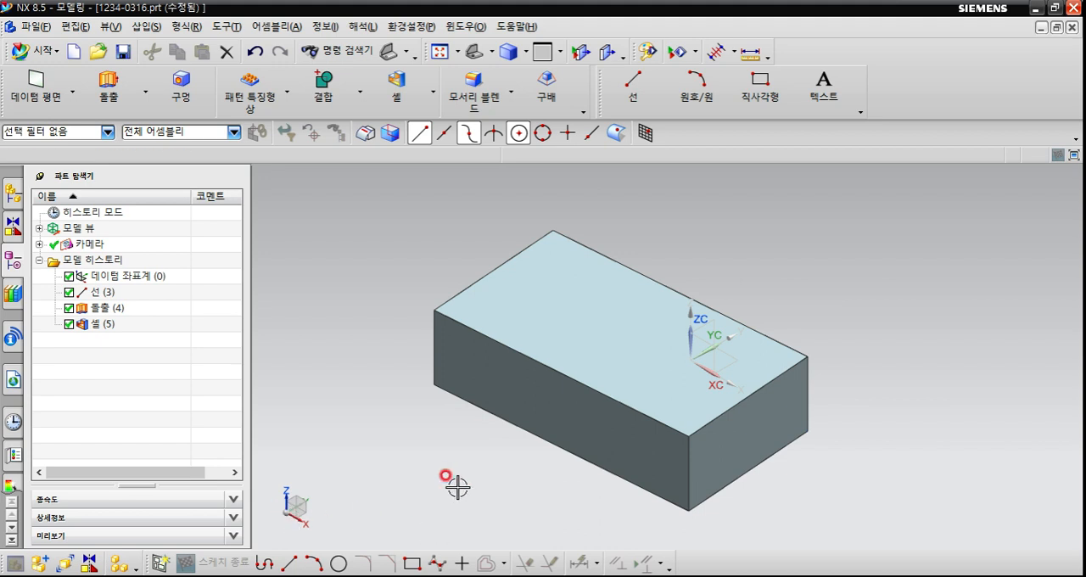
Edit the shell (셸) feature, replacing its removed face with the block's opposite, upper face, and accept the change.
{"action": "double_click", "coordinate": [140, 329]}
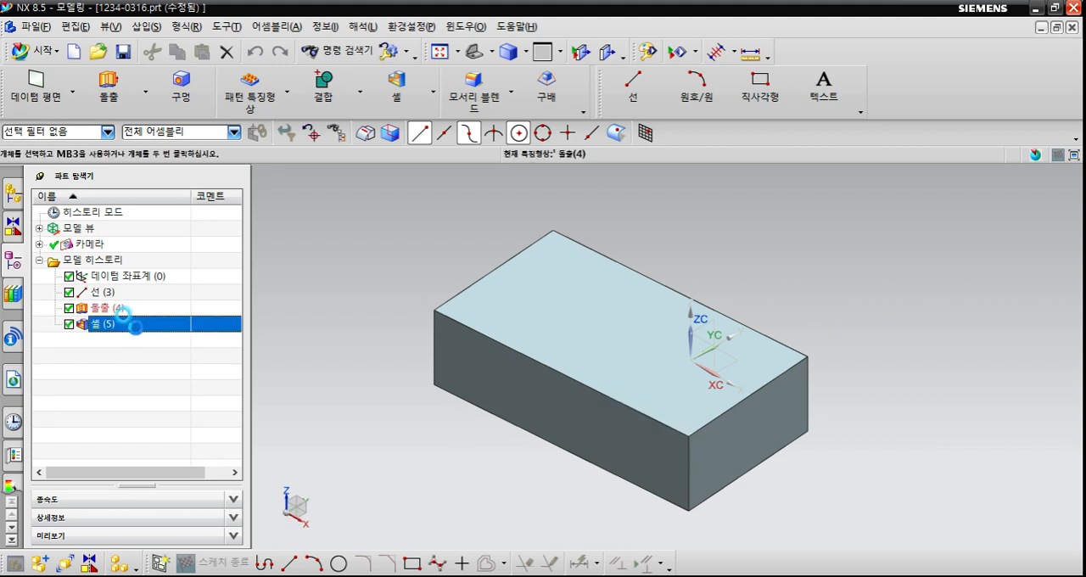
{"action": "middle_click_drag", "start_coordinate": [589, 424], "coordinate": [629, 299]}
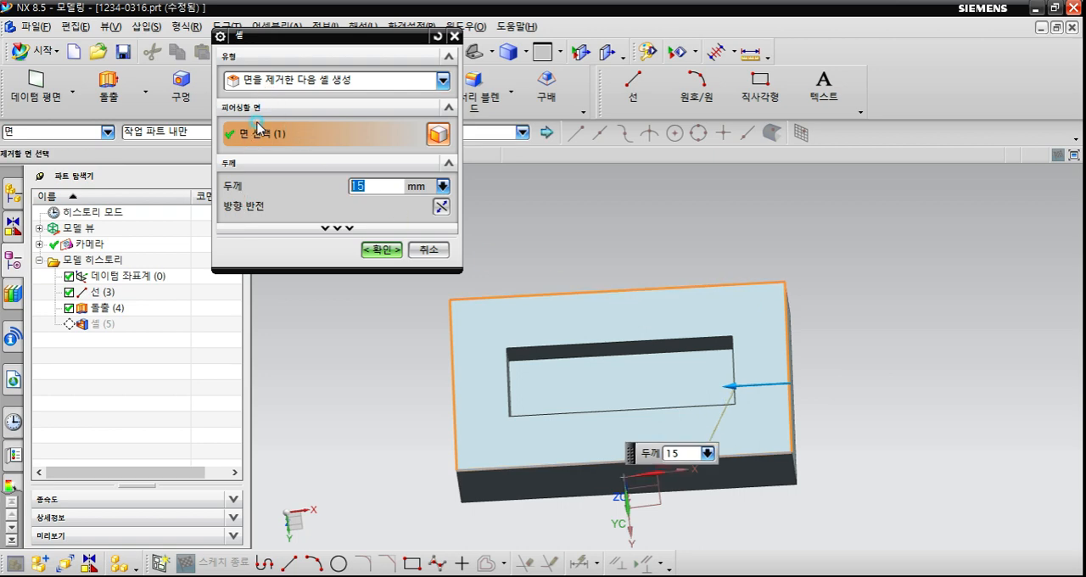
{"action": "left_click", "coordinate": [543, 297]}
{"action": "middle_click_drag", "start_coordinate": [543, 296], "coordinate": [545, 385]}
{"action": "left_click", "coordinate": [535, 400]}
{"action": "middle_click", "coordinate": [543, 383]}
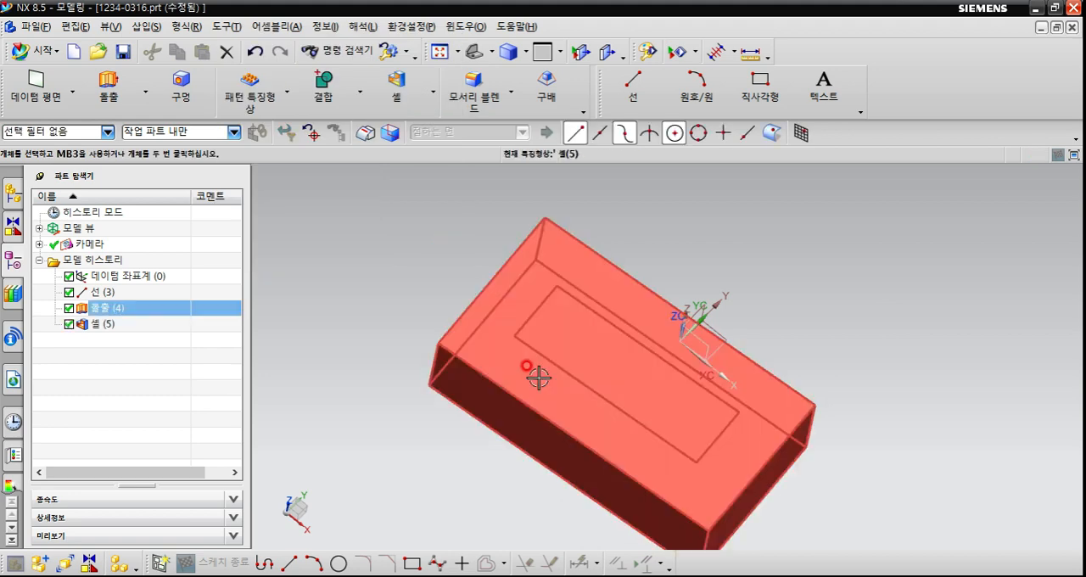
Reset the view to the standard trimetric orientation, and select the extruded (돌출) block and clear the selection.
{"action": "key", "text": "Home"}
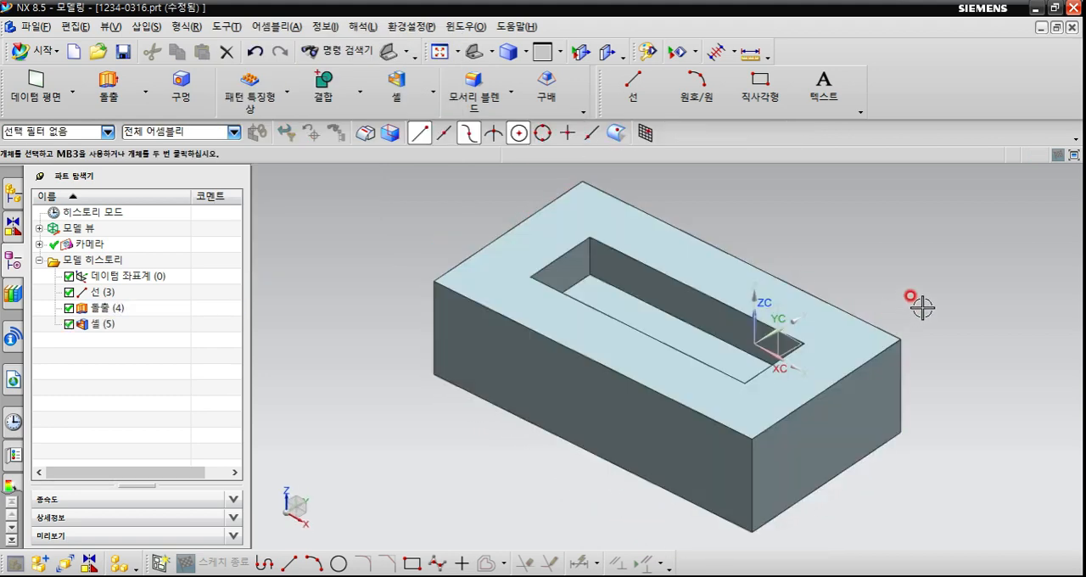
{"action": "scroll", "coordinate": [882, 326], "scroll_direction": "down", "scroll_amount": 2}
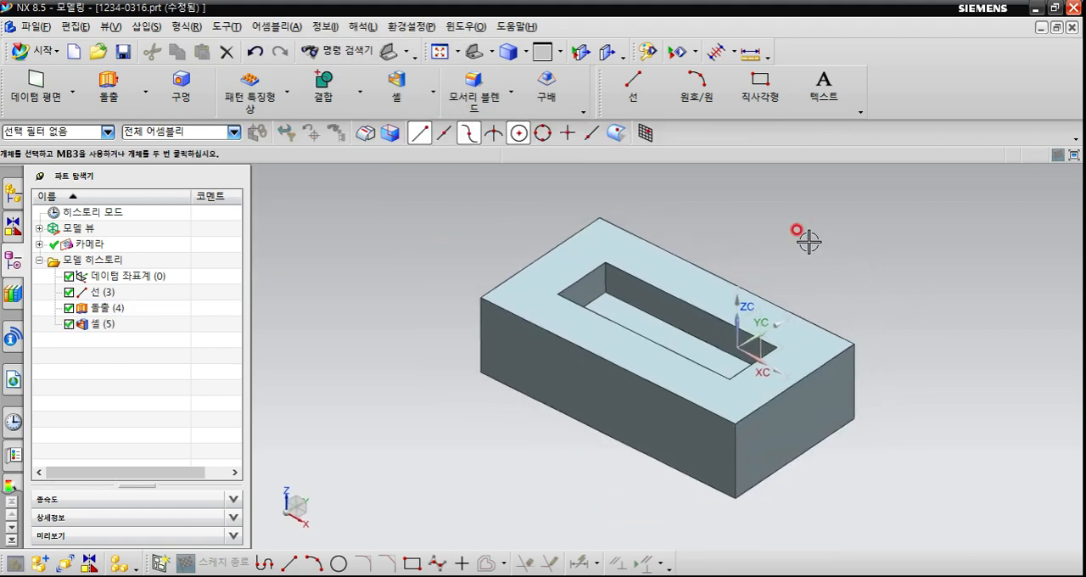
{"action": "left_click", "coordinate": [698, 297]}
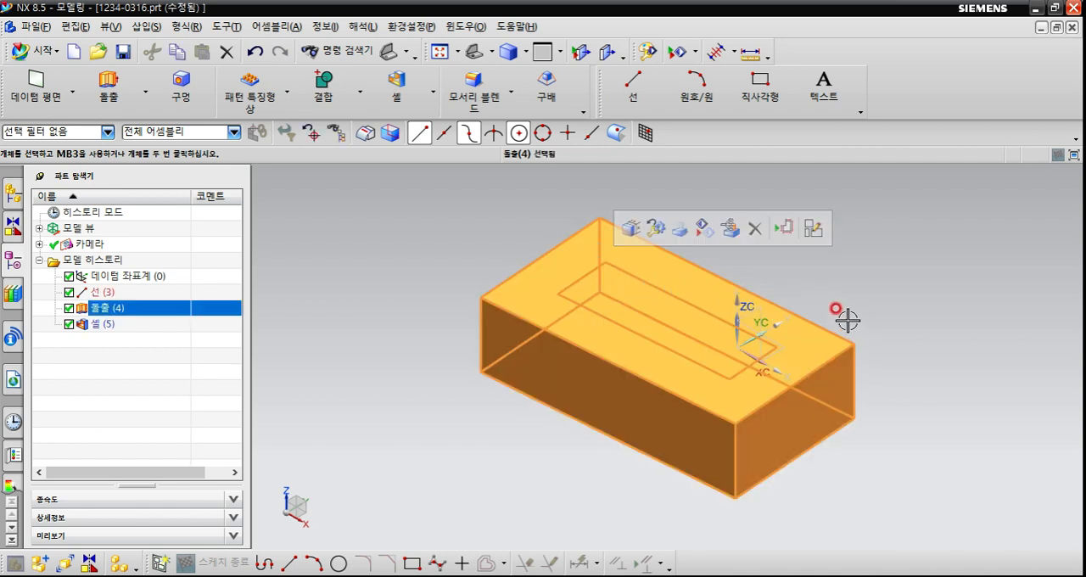
{"action": "mouse_move", "coordinate": [817, 342]}
{"action": "middle_mouse_down"}
{"action": "mouse_move", "coordinate": [849, 315]}
{"action": "mouse_move", "coordinate": [829, 358]}
{"action": "mouse_move", "coordinate": [832, 336]}
{"action": "mouse_move", "coordinate": [830, 348]}
{"action": "middle_mouse_up"}
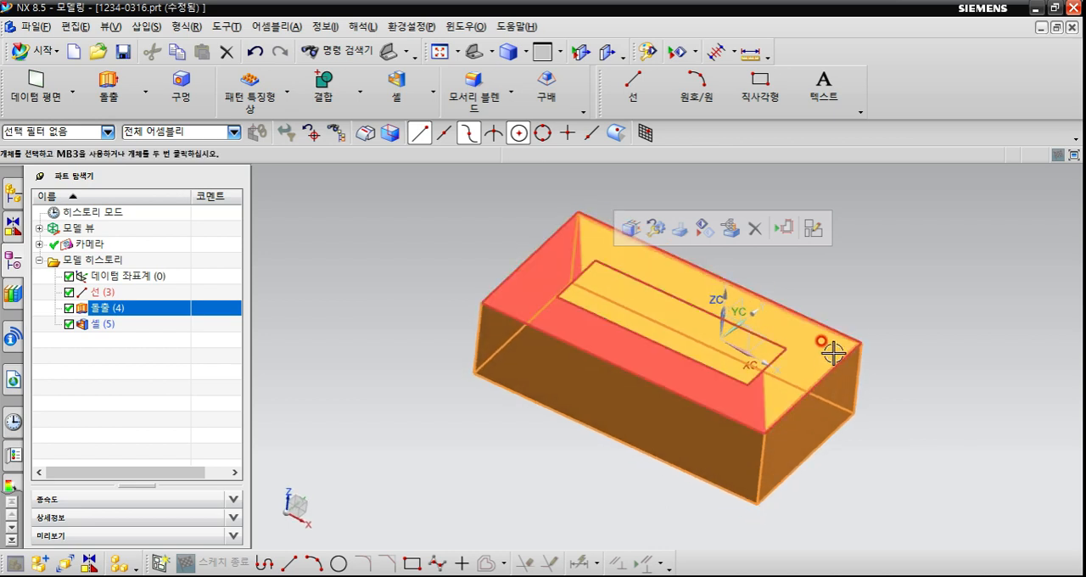
{"action": "scroll", "coordinate": [831, 346], "scroll_direction": "down", "scroll_amount": 2}
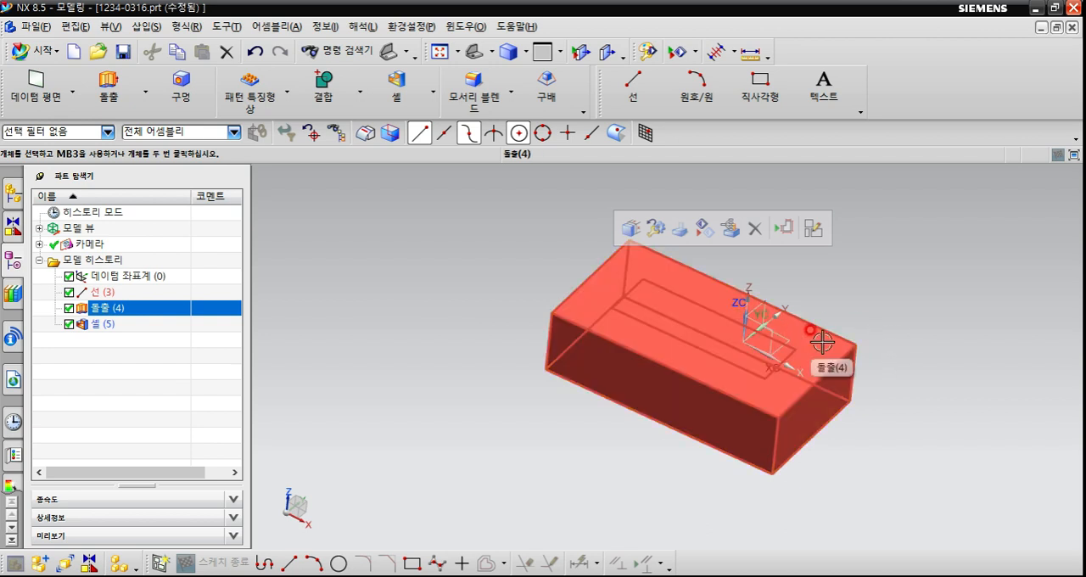
{"action": "key", "text": "Escape"}
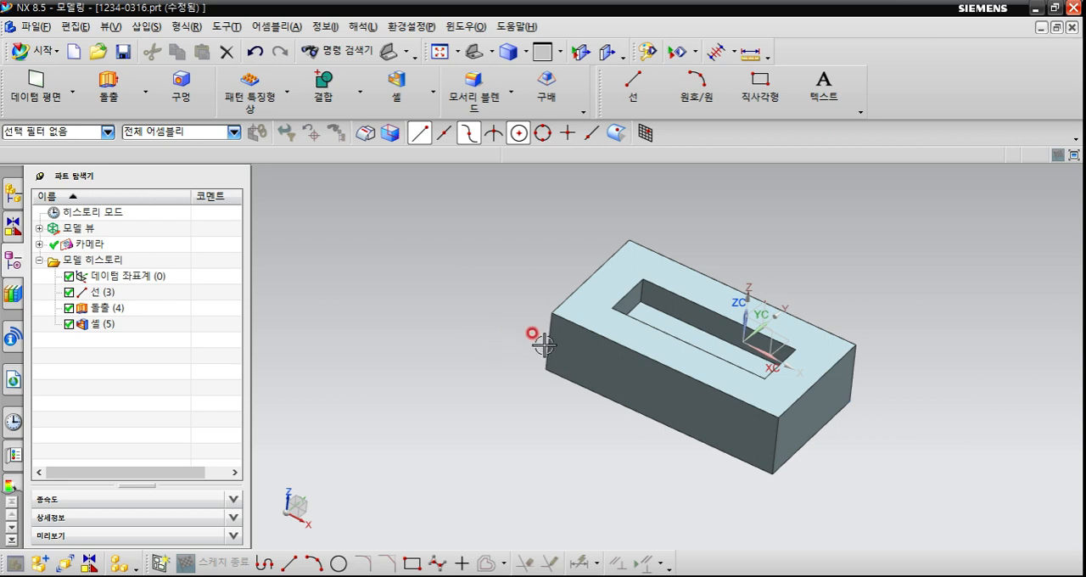
{"action": "left_click", "coordinate": [608, 356]}
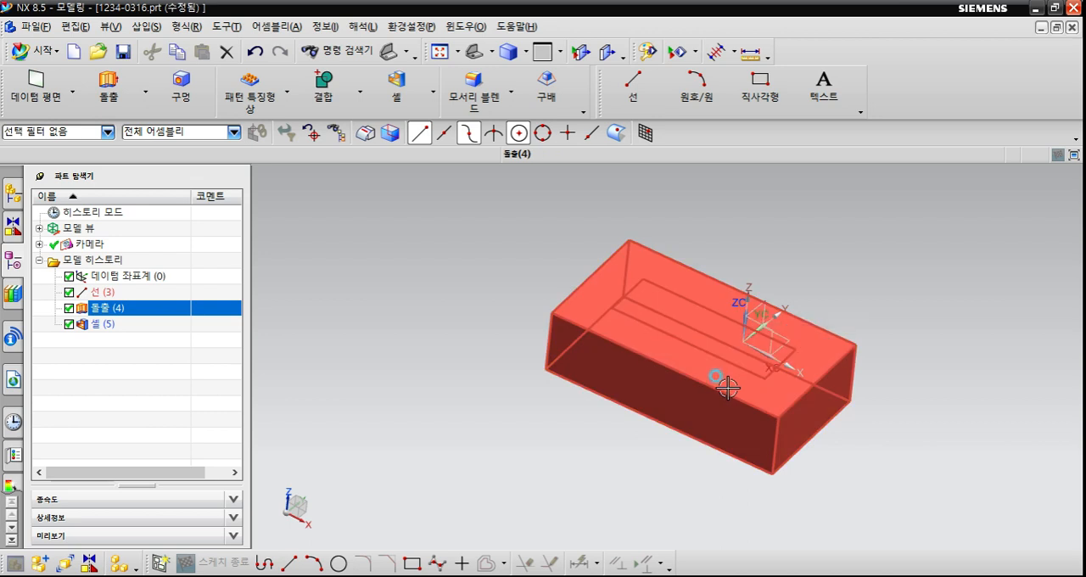
{"action": "key", "text": "Escape"}
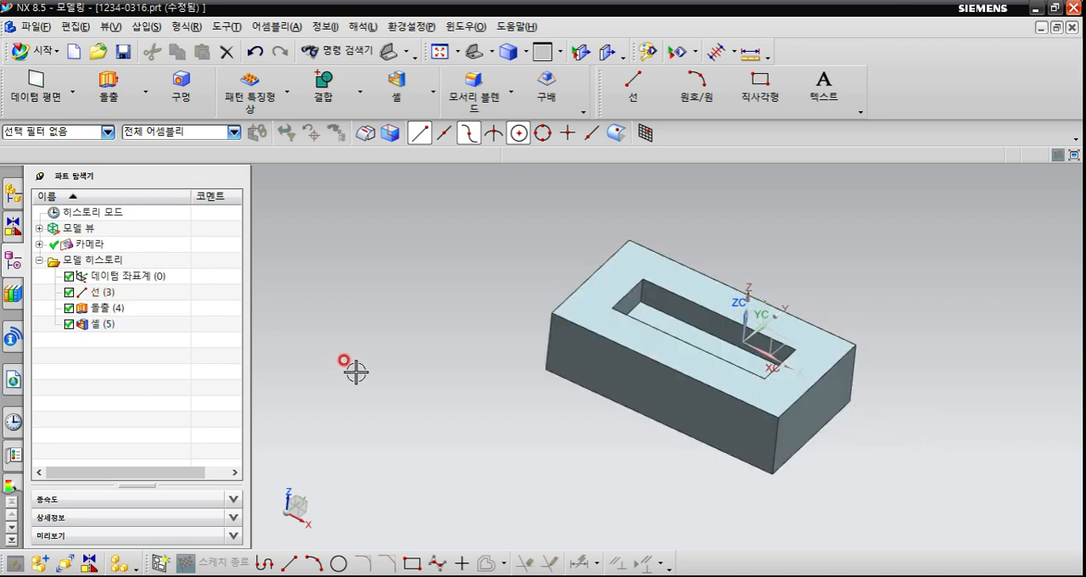
Create a line along the YC axis direction in the empty space beside the block, starting at about XC -85, YC -110, ZC 0.
{"action": "left_click", "coordinate": [635, 89]}
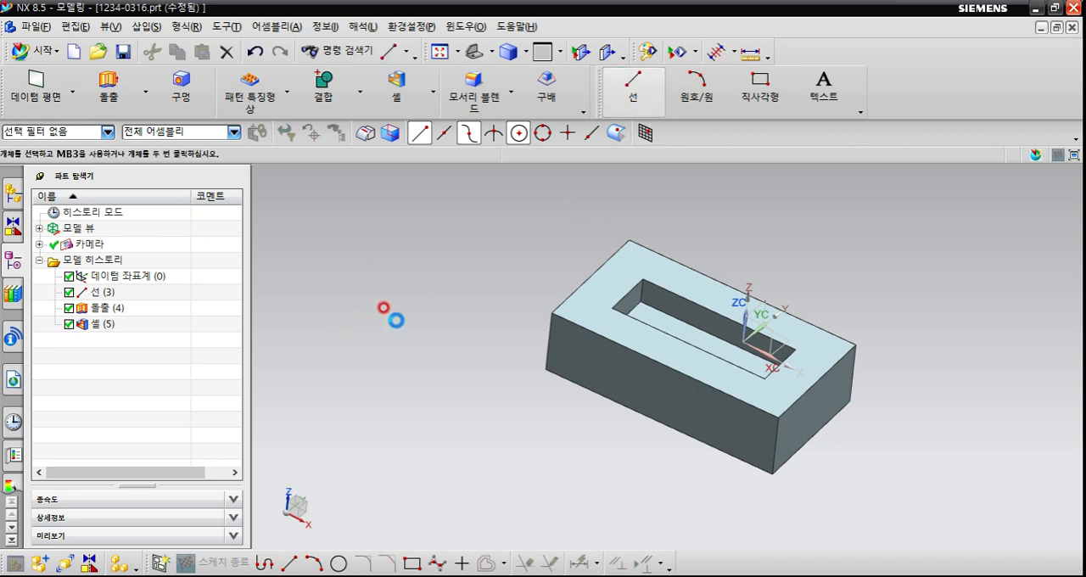
{"action": "left_click", "coordinate": [393, 325]}
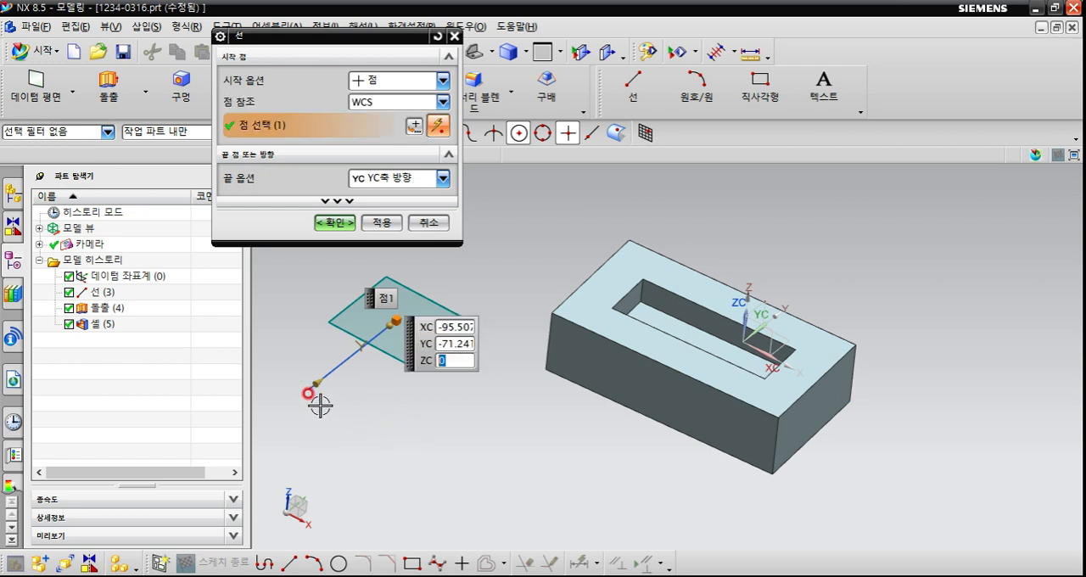
{"action": "left_click", "coordinate": [385, 81]}
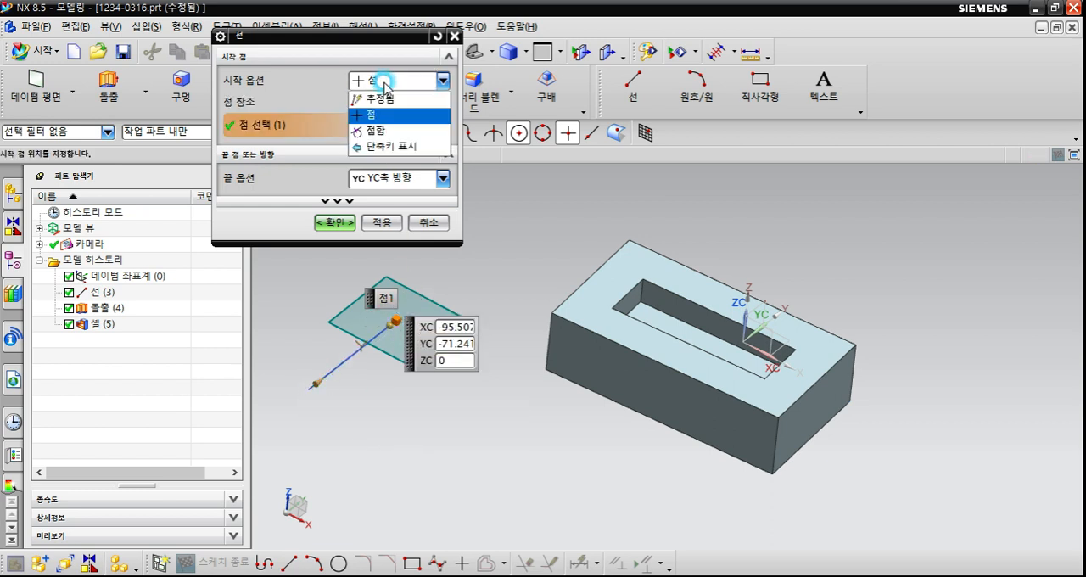
{"action": "left_click", "coordinate": [382, 100]}
{"action": "left_click", "coordinate": [428, 411]}
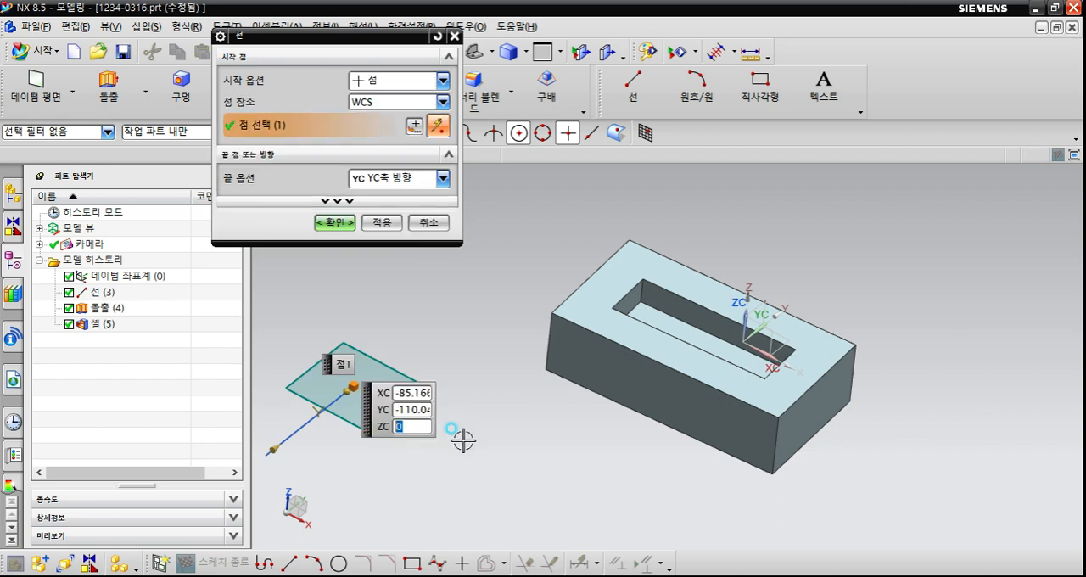
{"action": "left_click", "coordinate": [382, 223]}
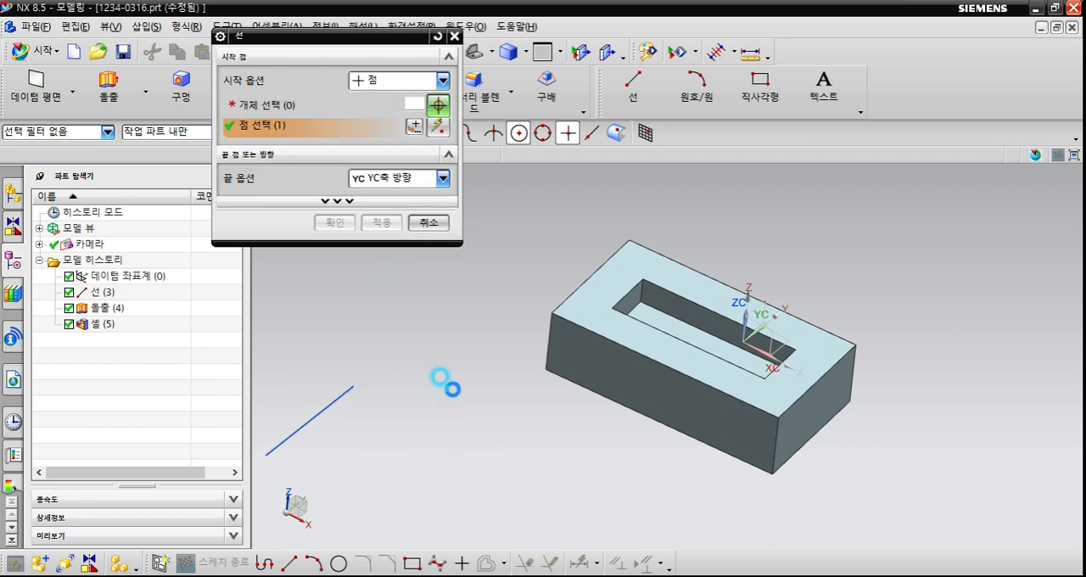
Create a second, steeper line between two free points in the space between the first line and the block, and end the Line command.
{"action": "left_click", "coordinate": [428, 344]}
{"action": "left_click", "coordinate": [458, 450]}
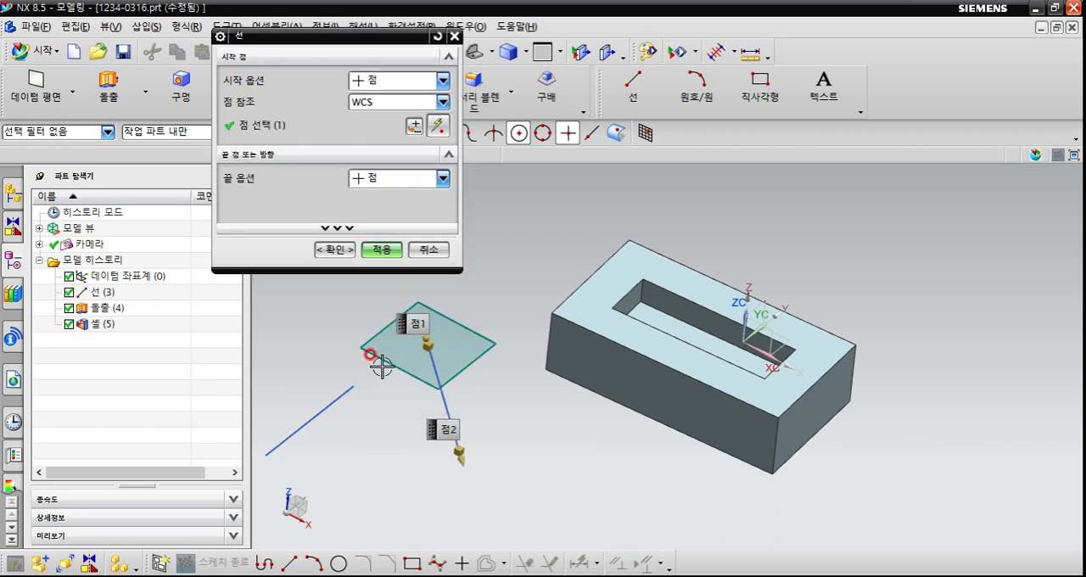
{"action": "left_click", "coordinate": [382, 270]}
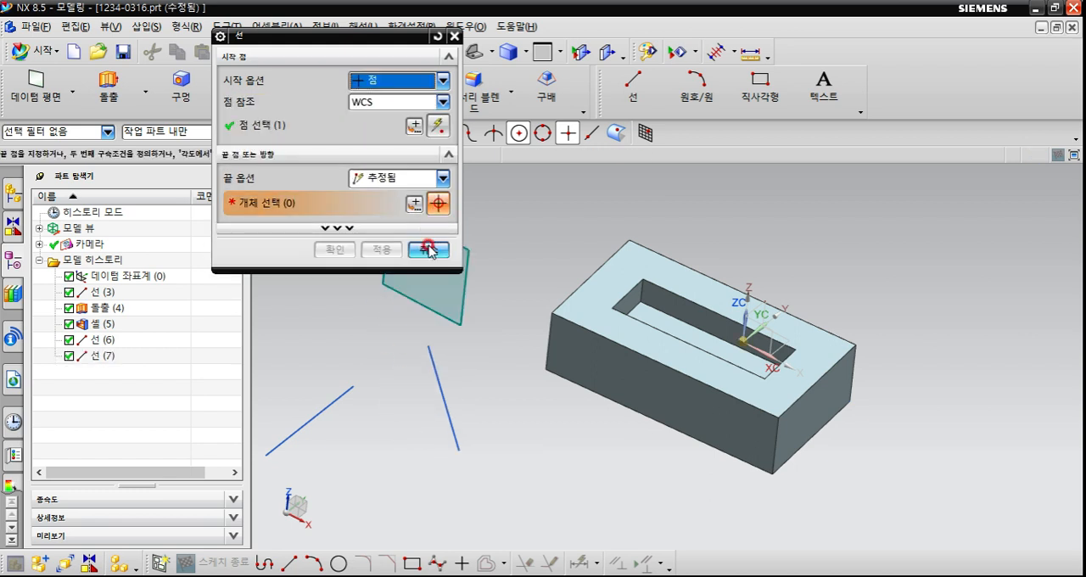
{"action": "left_click", "coordinate": [429, 246]}
Select all objects, remove the two new lines from the selection, and clear what remains selected.
{"action": "scroll", "coordinate": [500, 272], "scroll_direction": "down", "scroll_amount": 3}
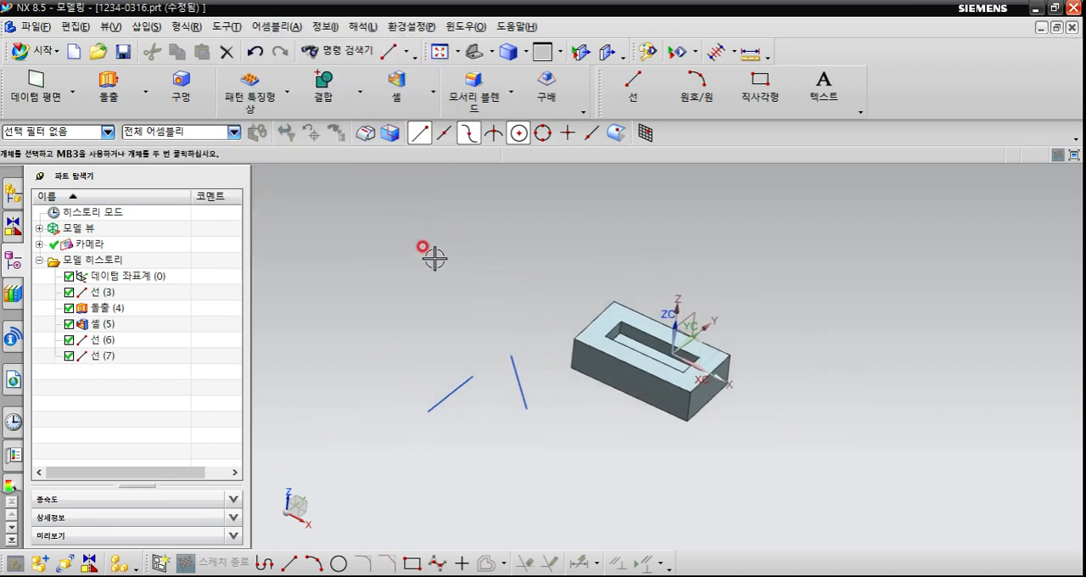
{"action": "key", "text": "ctrl+a"}
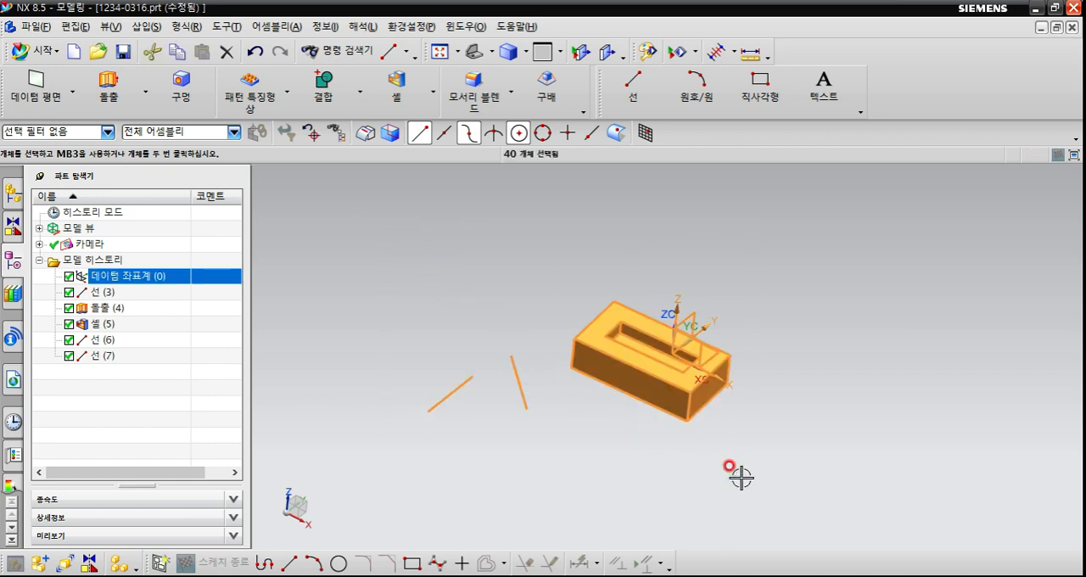
{"action": "scroll", "coordinate": [707, 456], "scroll_direction": "up", "scroll_amount": 1}
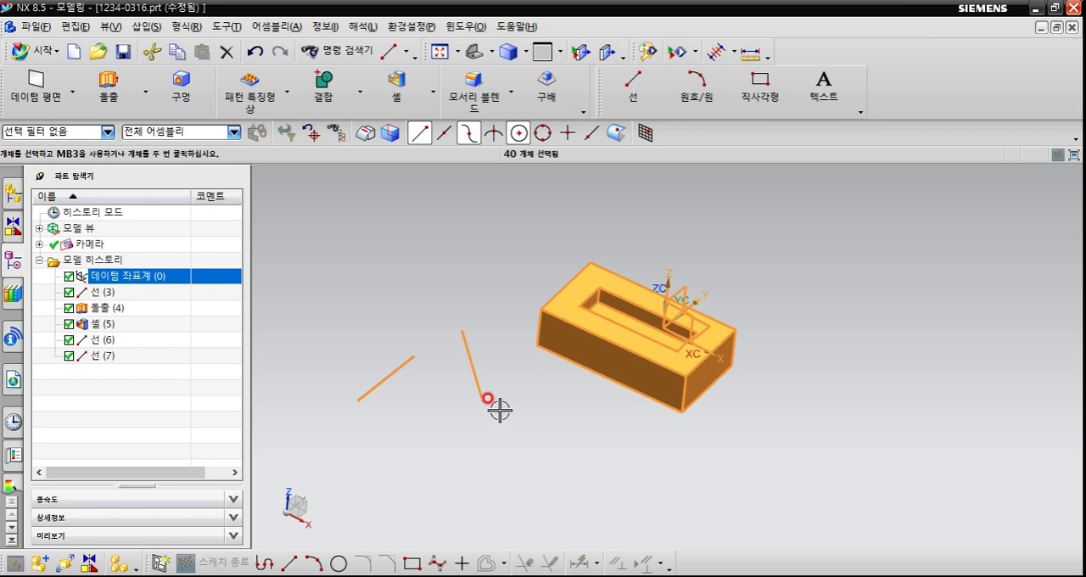
{"action": "left_click", "coordinate": [407, 363], "text": "shift"}
{"action": "left_click", "coordinate": [469, 362], "text": "shift"}
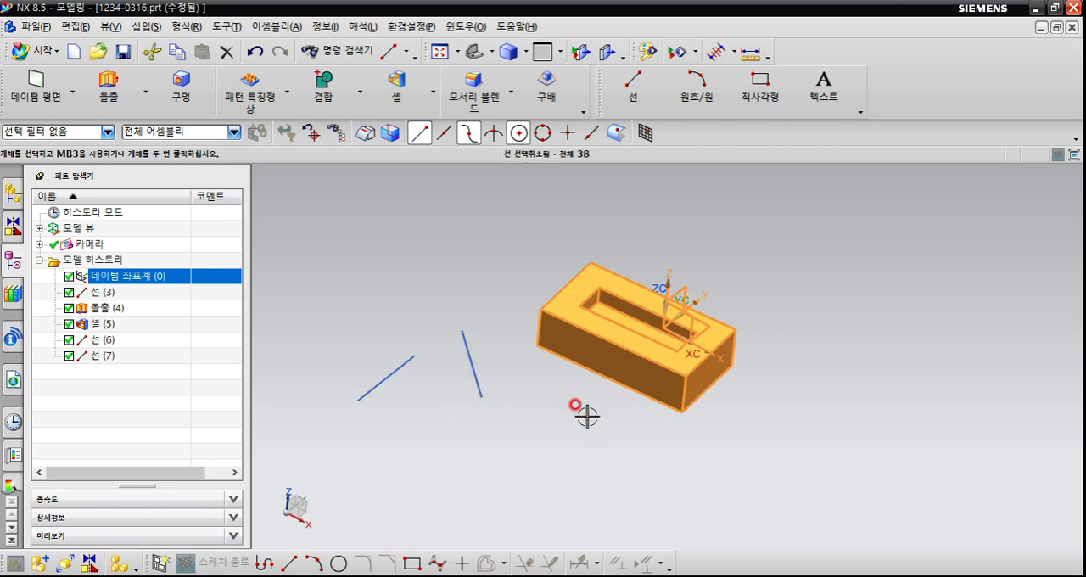
{"action": "scroll", "coordinate": [641, 321], "scroll_direction": "up", "scroll_amount": 1}
{"action": "scroll", "coordinate": [639, 327], "scroll_direction": "up", "scroll_amount": 1}
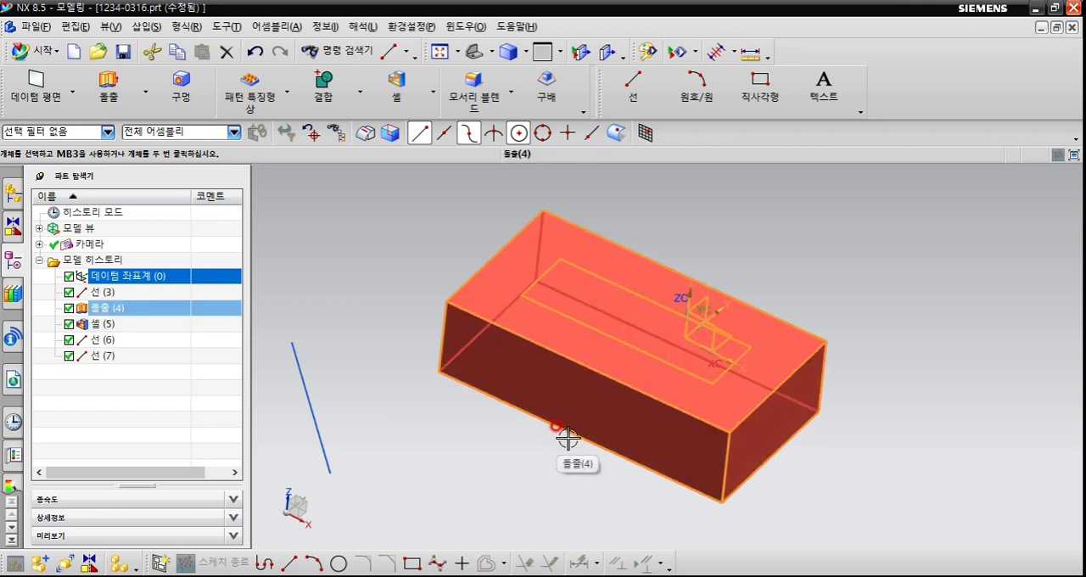
{"action": "scroll", "coordinate": [539, 448], "scroll_direction": "down", "scroll_amount": 1}
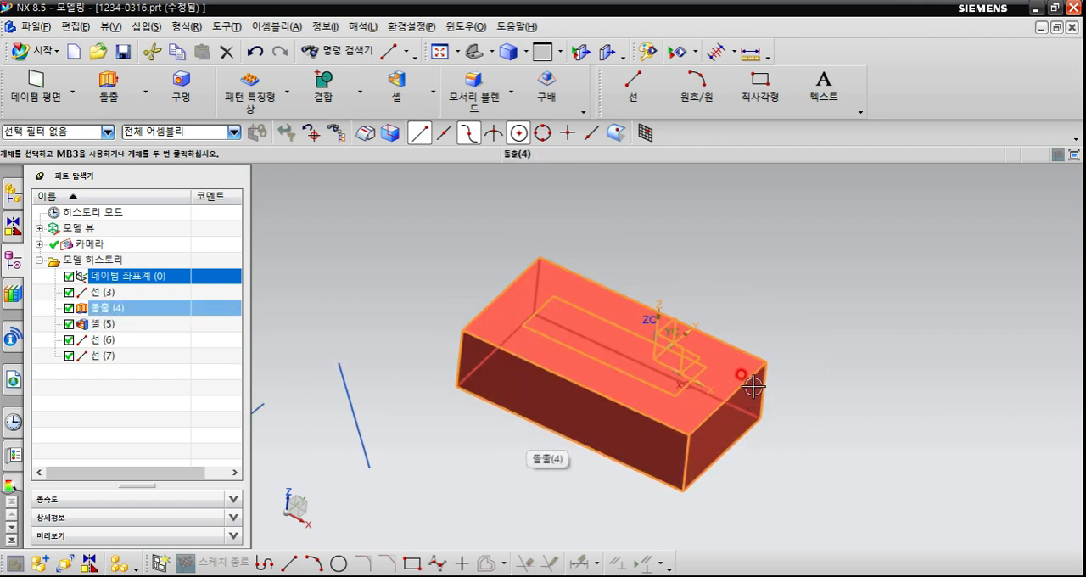
{"action": "key", "text": "Escape"}
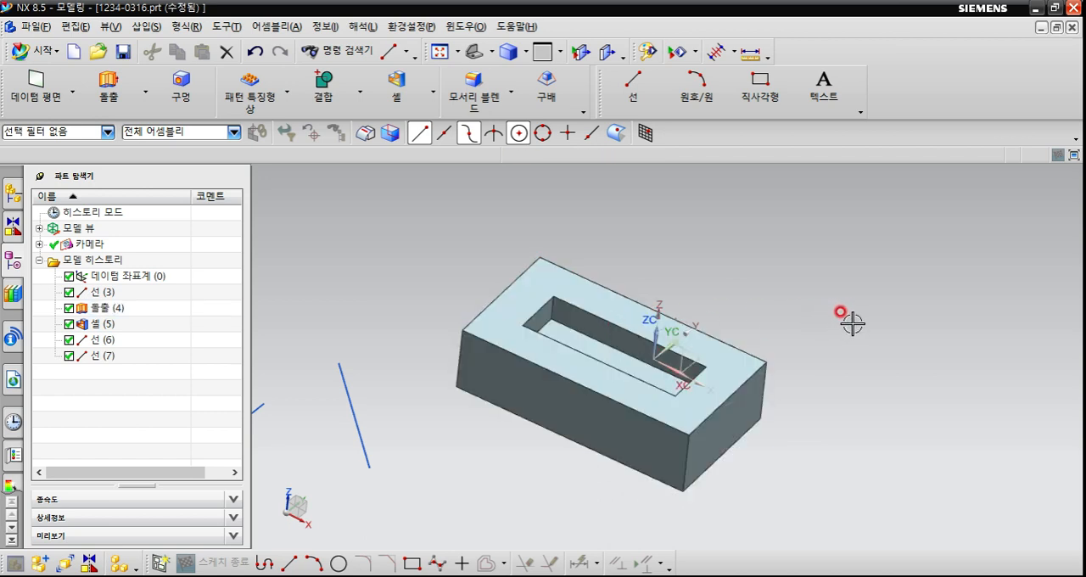
Examine the block and the two lines at closer and wider zoom levels.
{"action": "scroll", "coordinate": [857, 301], "scroll_direction": "up", "scroll_amount": 2}
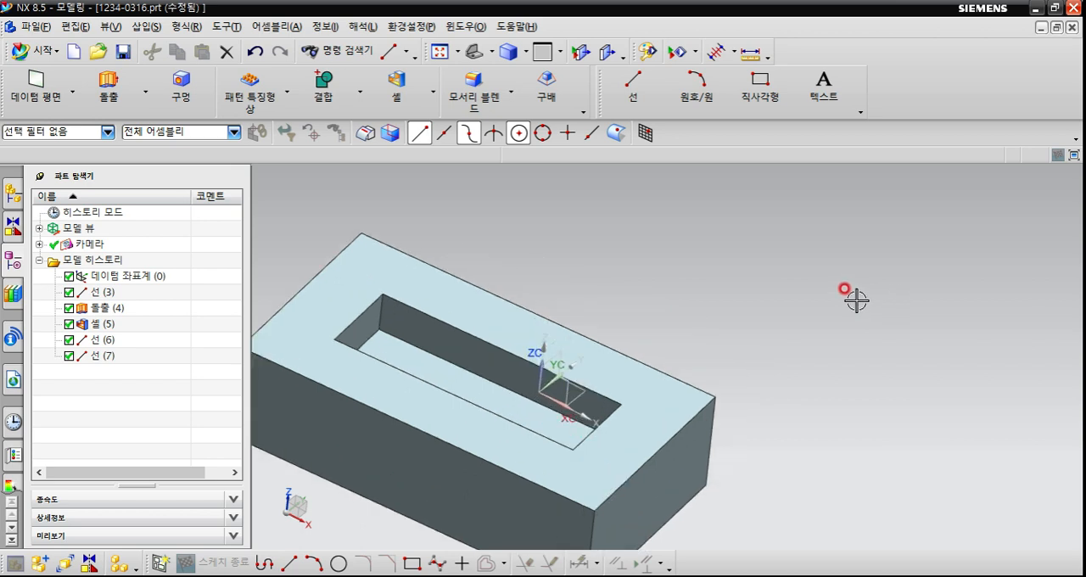
{"action": "scroll", "coordinate": [857, 300], "scroll_direction": "down", "scroll_amount": 2}
{"action": "scroll", "coordinate": [856, 288], "scroll_direction": "down", "scroll_amount": 1}
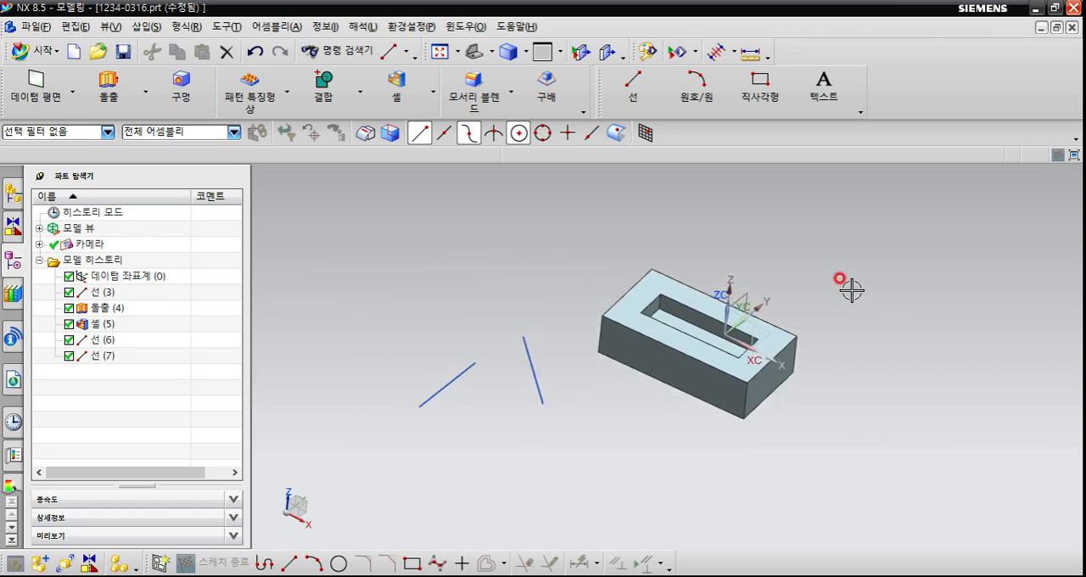
{"action": "scroll", "coordinate": [851, 287], "scroll_direction": "up", "scroll_amount": 2}
{"action": "scroll", "coordinate": [852, 290], "scroll_direction": "down", "scroll_amount": 2}
{"action": "scroll", "coordinate": [857, 291], "scroll_direction": "down", "scroll_amount": 1}
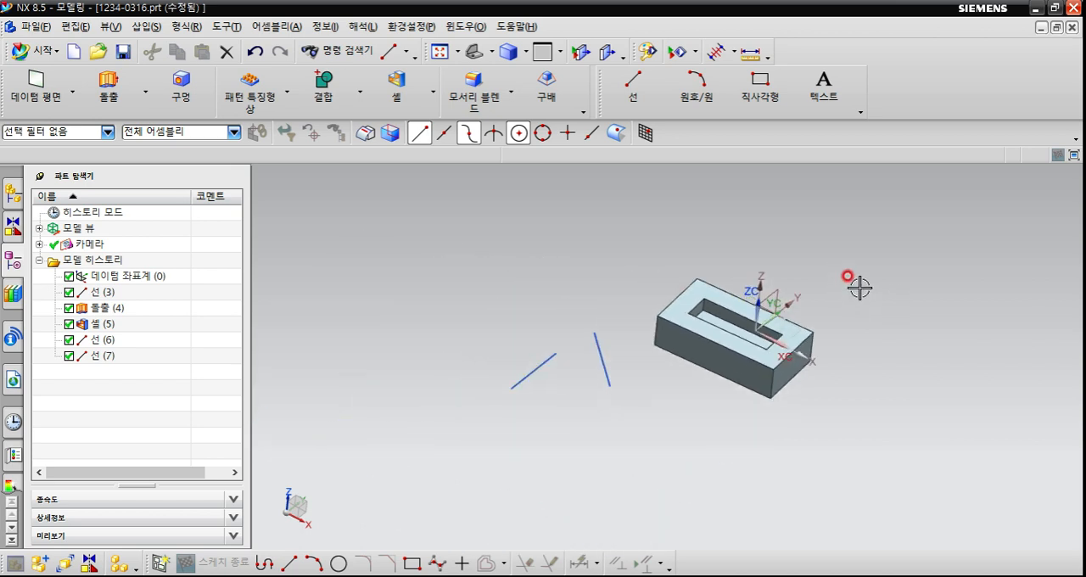
{"action": "scroll", "coordinate": [857, 289], "scroll_direction": "up", "scroll_amount": 3}
{"action": "scroll", "coordinate": [860, 289], "scroll_direction": "down", "scroll_amount": 1}
{"action": "scroll", "coordinate": [859, 289], "scroll_direction": "down", "scroll_amount": 1}
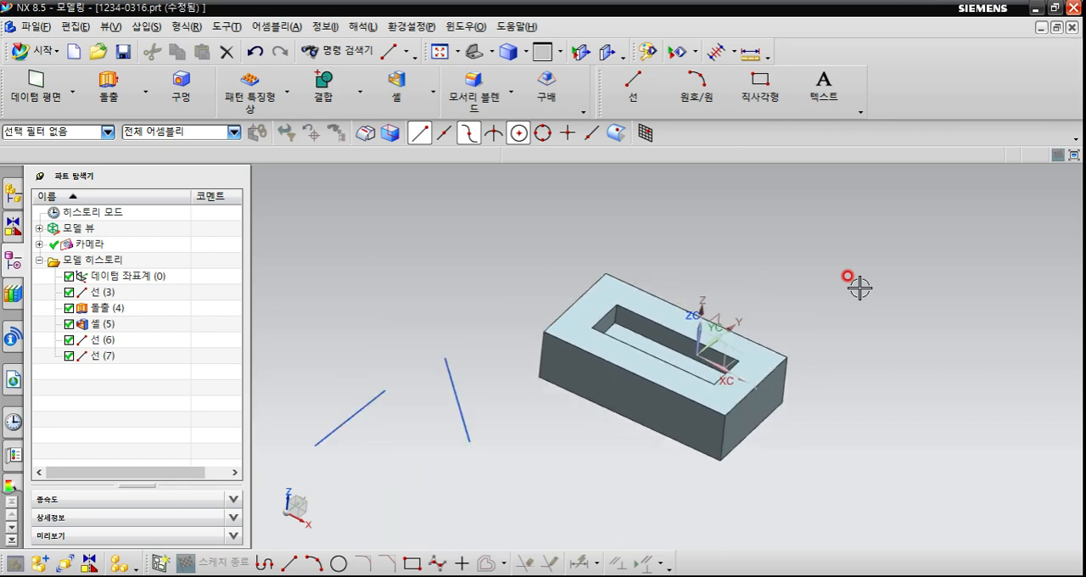
{"action": "scroll", "coordinate": [859, 289], "scroll_direction": "up", "scroll_amount": 2}
{"action": "scroll", "coordinate": [859, 289], "scroll_direction": "down", "scroll_amount": 2}
{"action": "scroll", "coordinate": [859, 288], "scroll_direction": "up", "scroll_amount": 4}
{"action": "scroll", "coordinate": [859, 288], "scroll_direction": "down", "scroll_amount": 2}
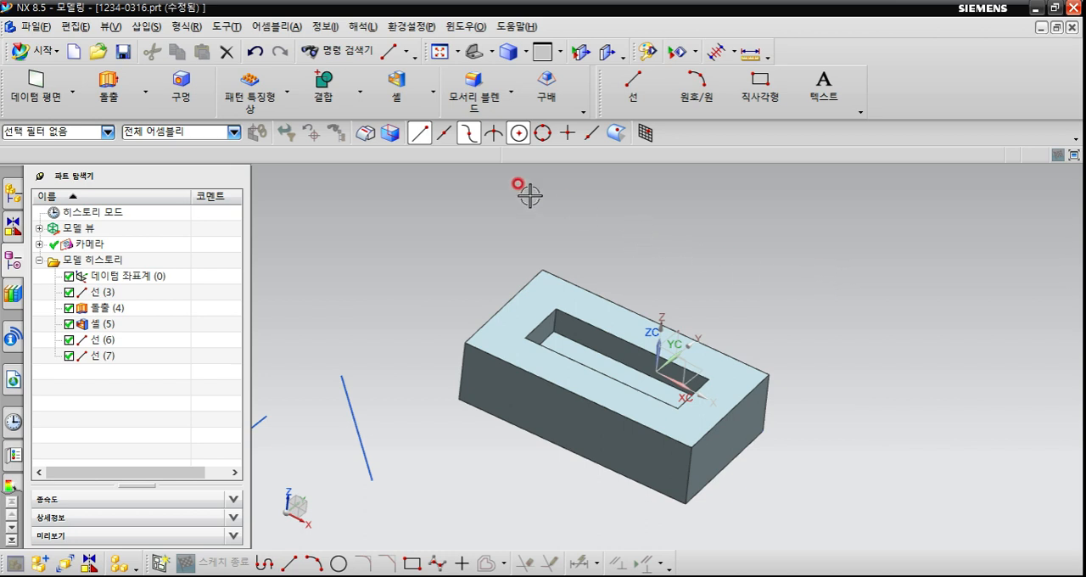
Extrude (돌출) the long rear edge of the block's upper face upward from 0 to 25 mm as a sheet.
{"action": "left_click", "coordinate": [125, 100]}
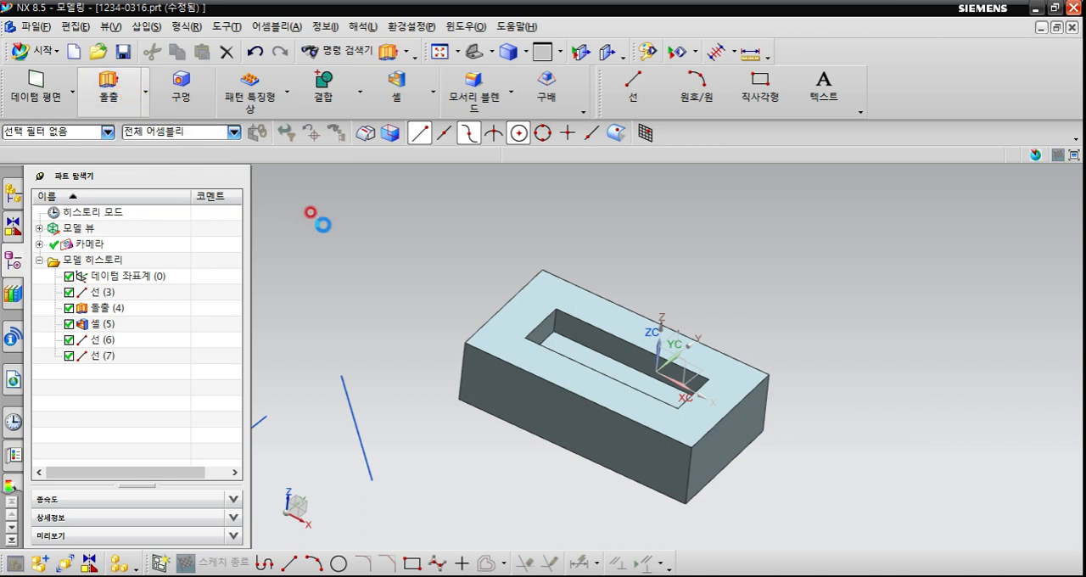
{"action": "left_click", "coordinate": [653, 310]}
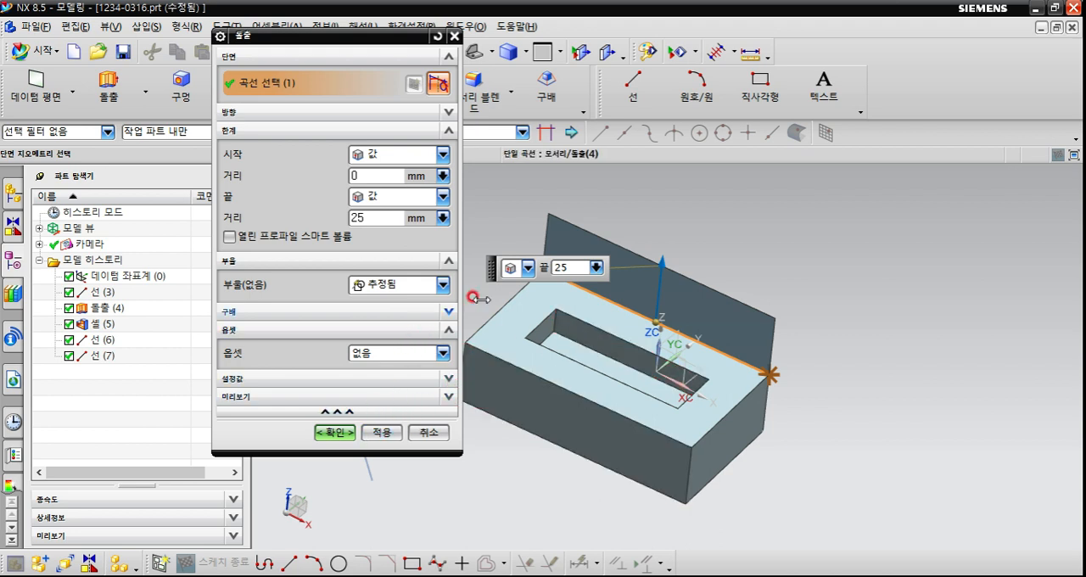
{"action": "middle_click", "coordinate": [633, 207]}
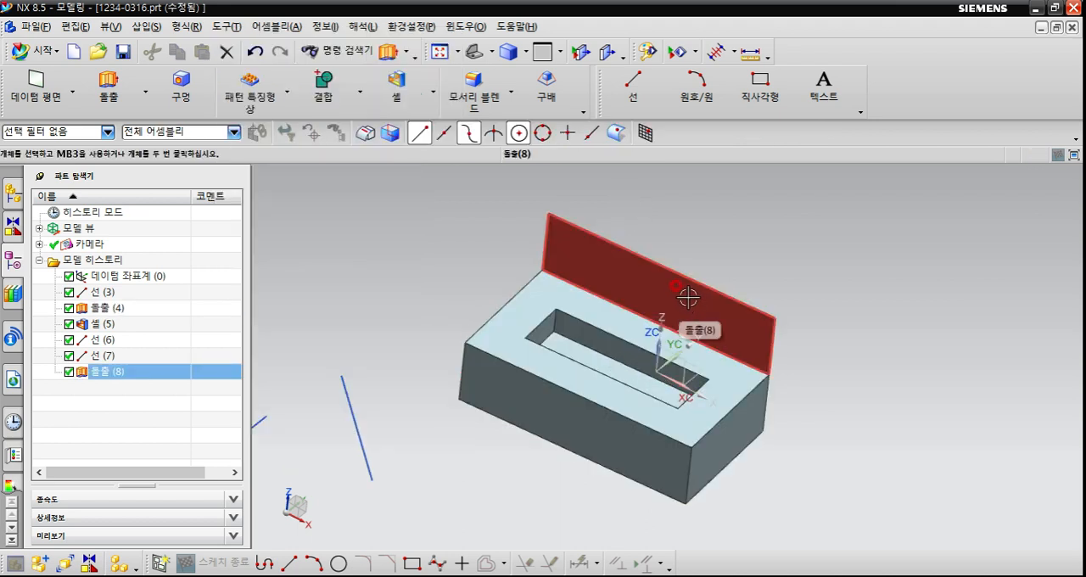
Open the upright sheet's extrude (돌출) parameters for editing twice, cancelling the first edit and accepting the second.
{"action": "double_click", "coordinate": [553, 245]}
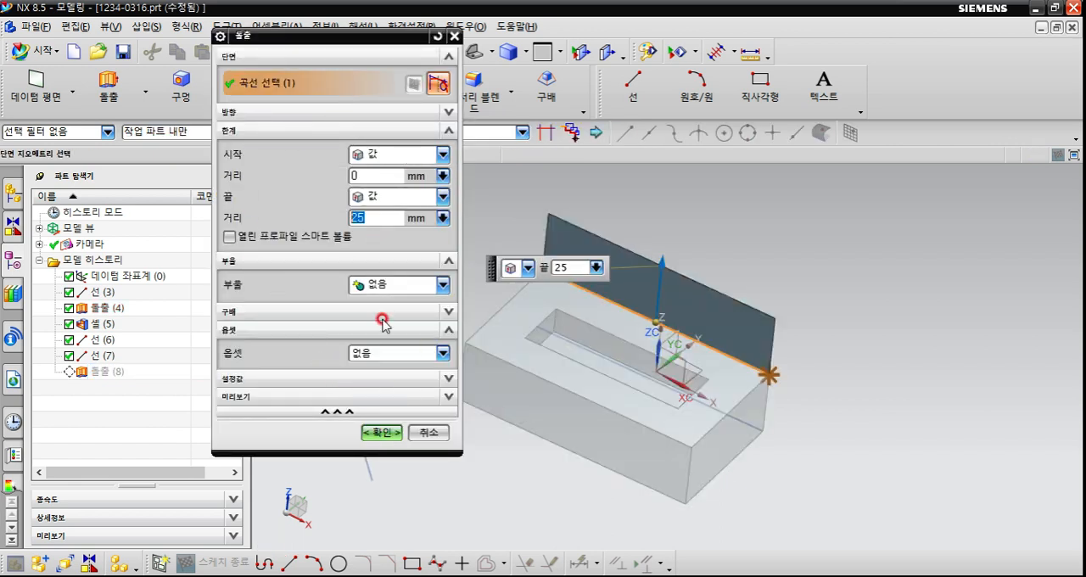
{"action": "left_click", "coordinate": [426, 434]}
{"action": "double_click", "coordinate": [592, 259]}
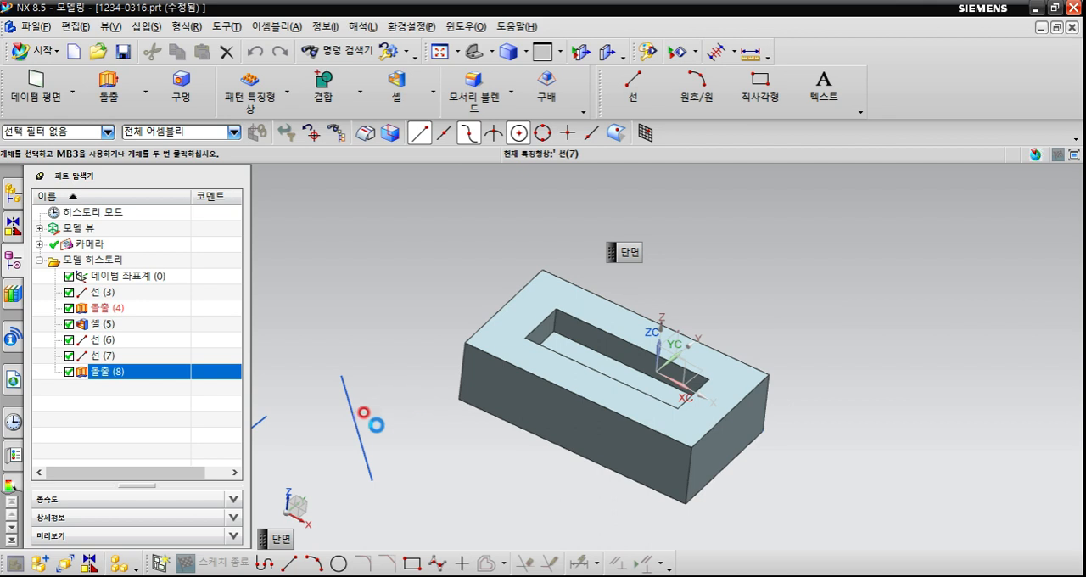
{"action": "left_click", "coordinate": [381, 433]}
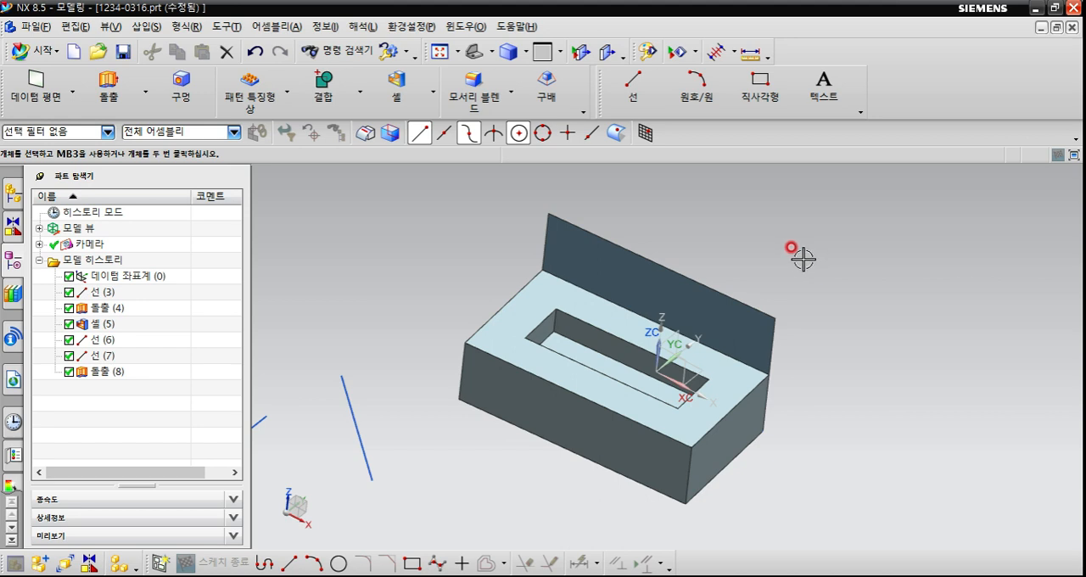
Review the context commands for the empty background, the block's extrude (돌출) and the upright sheet without keeping any change.
{"action": "right_click", "coordinate": [836, 250]}
{"action": "left_click", "coordinate": [800, 285]}
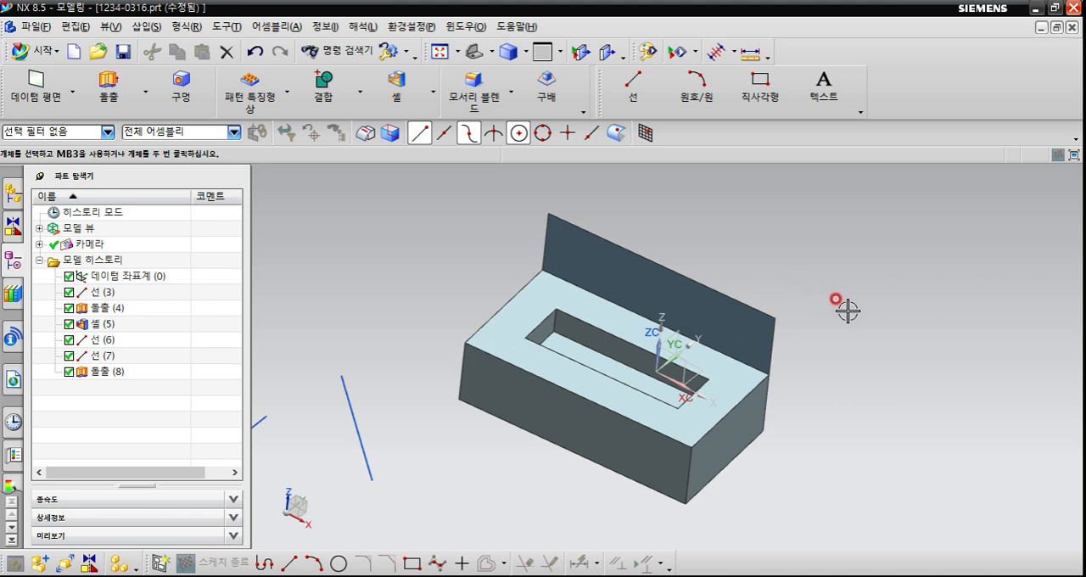
{"action": "right_click", "coordinate": [561, 295]}
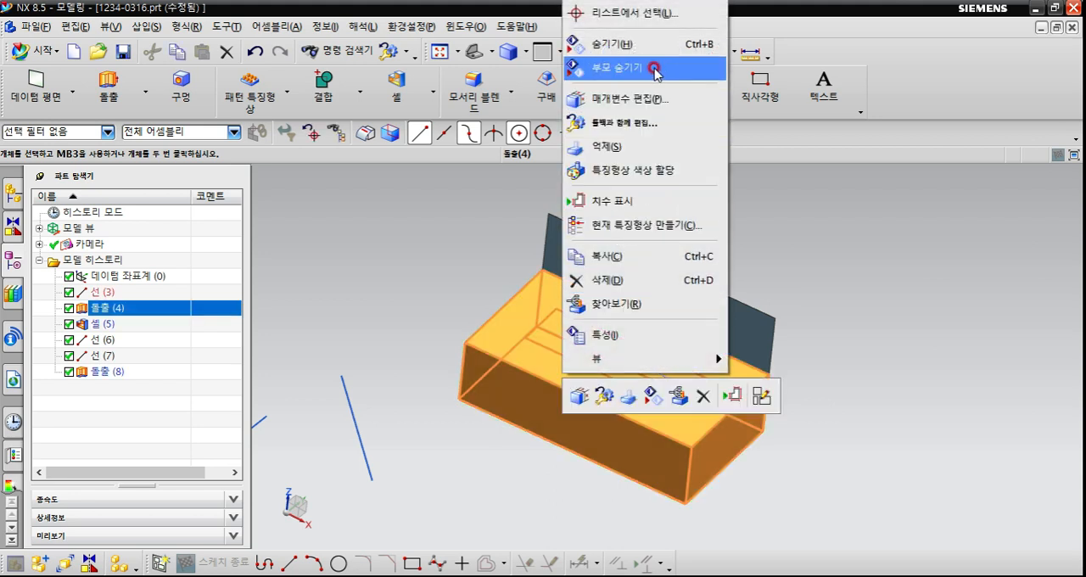
{"action": "left_click", "coordinate": [648, 149]}
{"action": "right_click", "coordinate": [611, 261]}
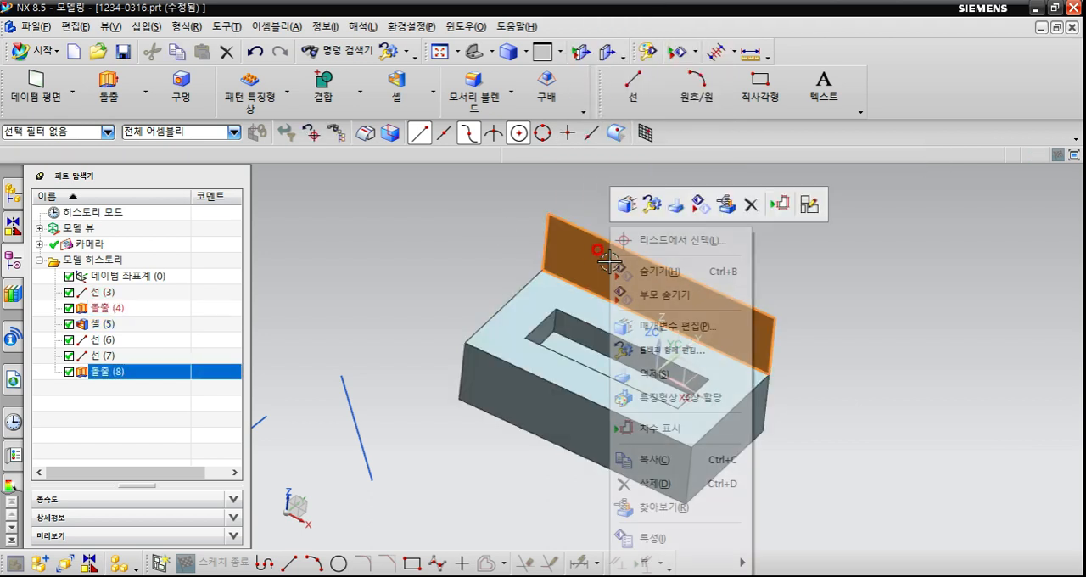
{"action": "left_click", "coordinate": [868, 240]}
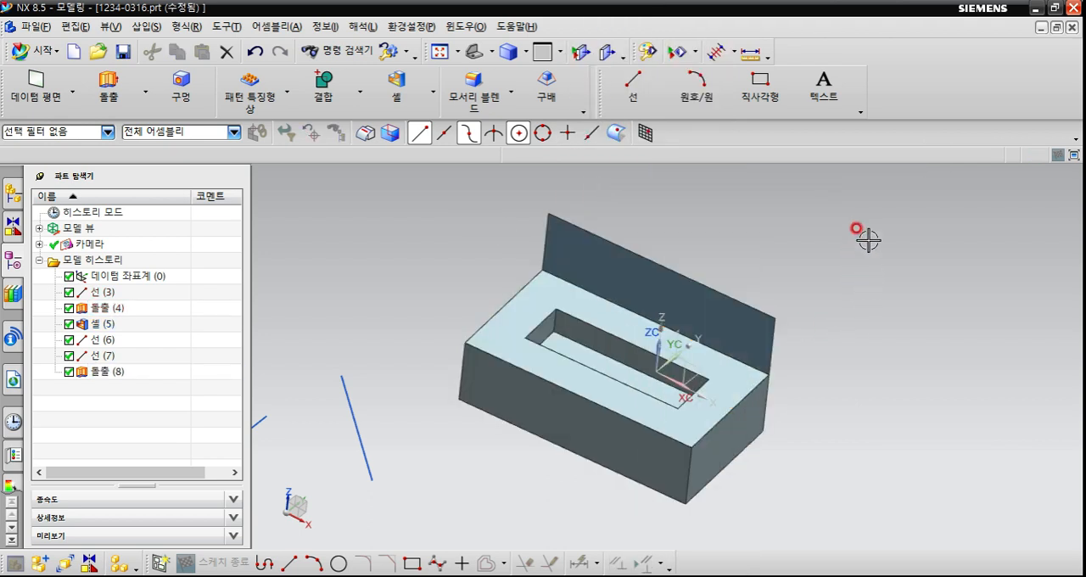
Change the model's rendering style to static wireframe (정적 와이어프레임).
{"action": "right_click", "coordinate": [865, 233]}
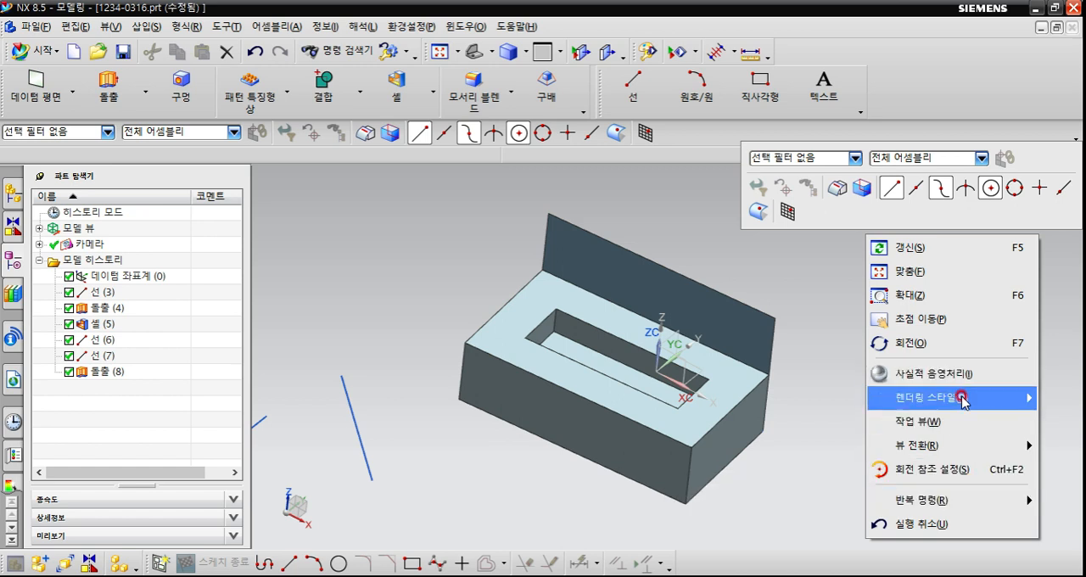
{"action": "mouse_move", "coordinate": [962, 399]}
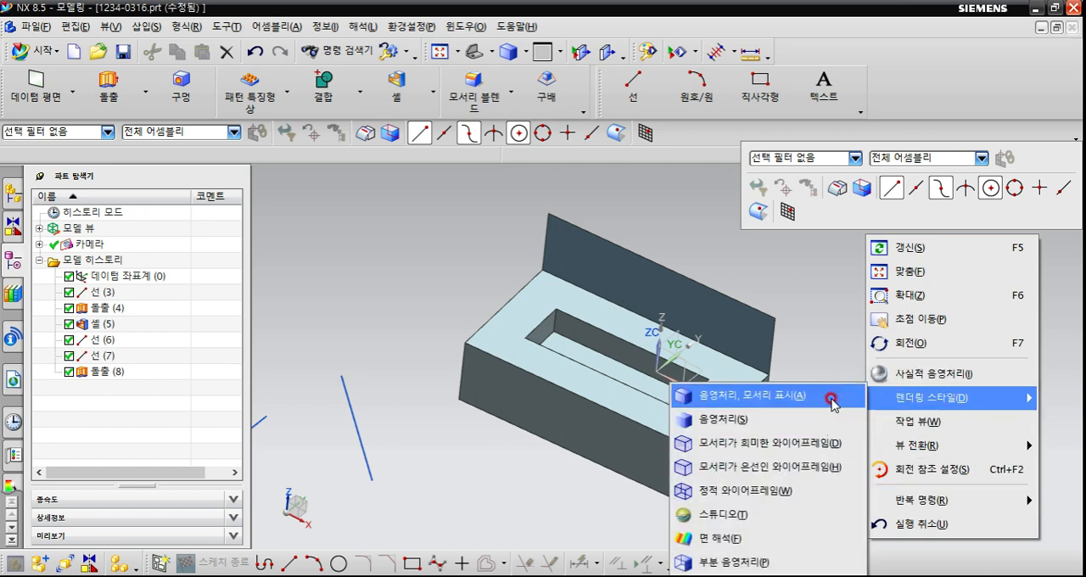
{"action": "left_click", "coordinate": [813, 492]}
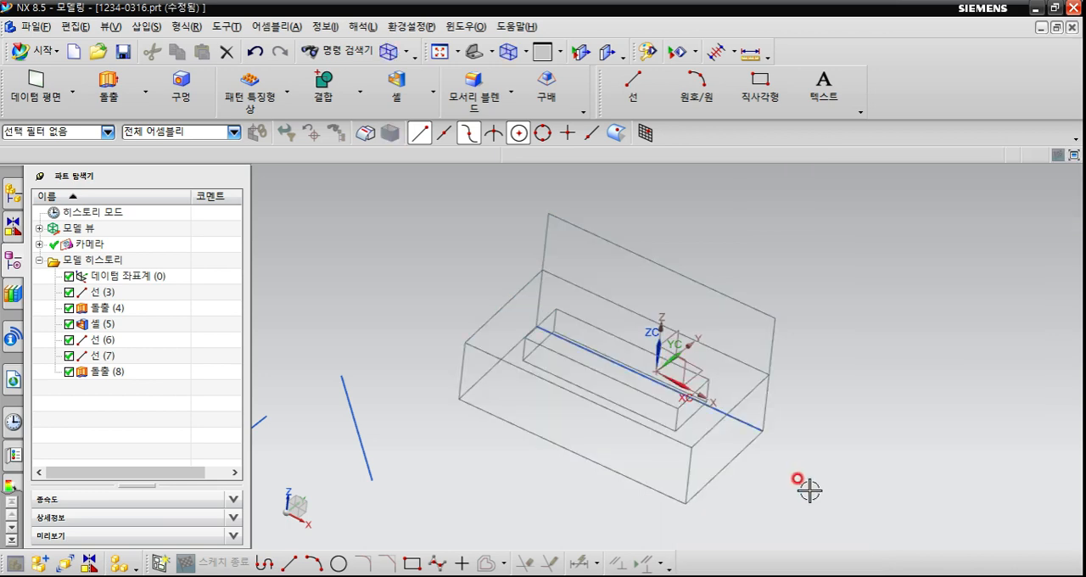
Compare the context commands for the empty background with those for the block's extrude (돌출), and clear the selection.
{"action": "right_click", "coordinate": [906, 342]}
{"action": "left_click", "coordinate": [861, 279]}
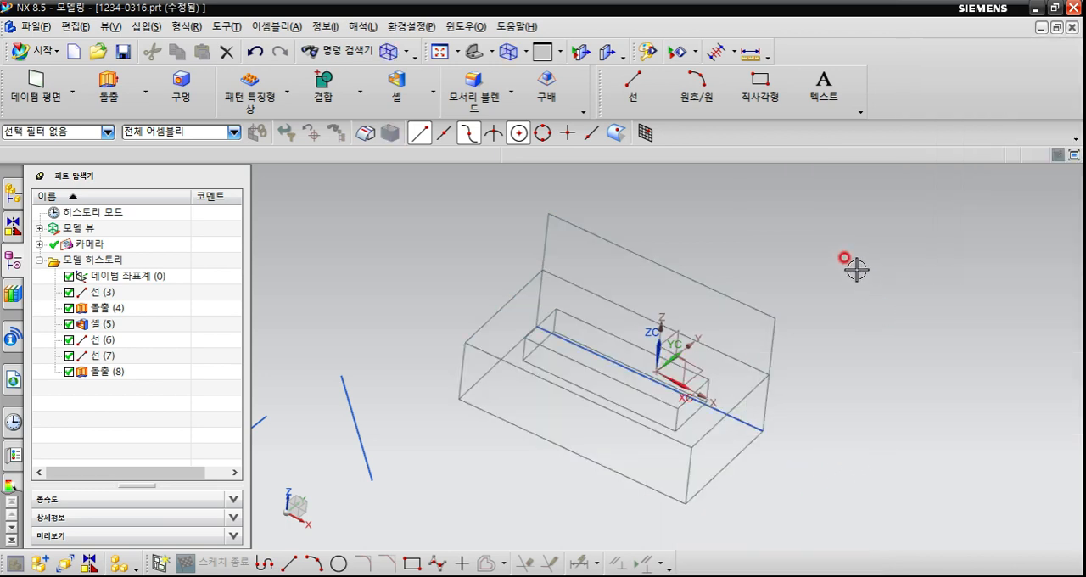
{"action": "right_click", "coordinate": [906, 229]}
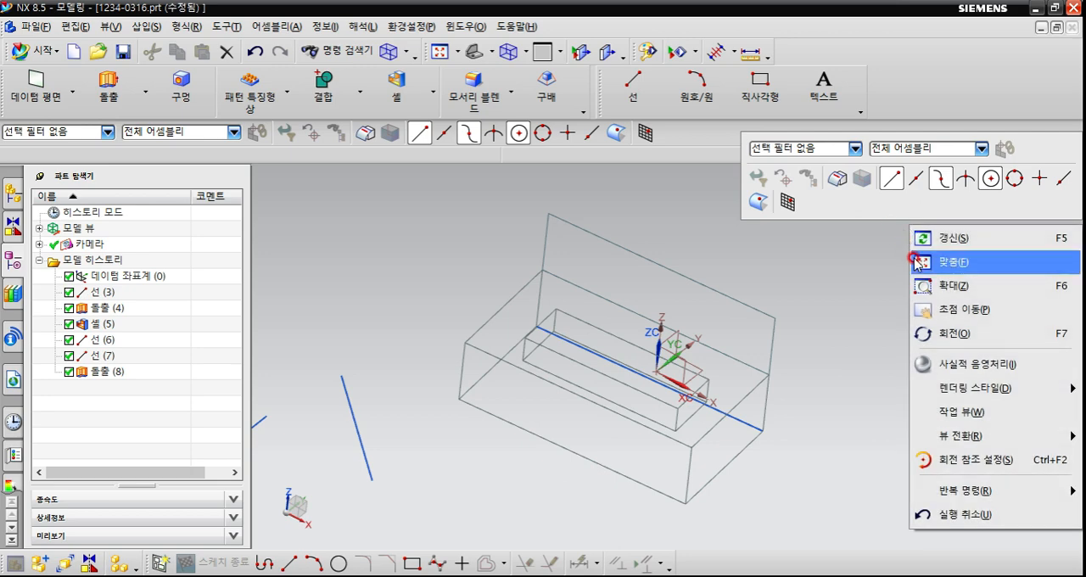
{"action": "mouse_move", "coordinate": [935, 387]}
{"action": "left_click", "coordinate": [967, 422]}
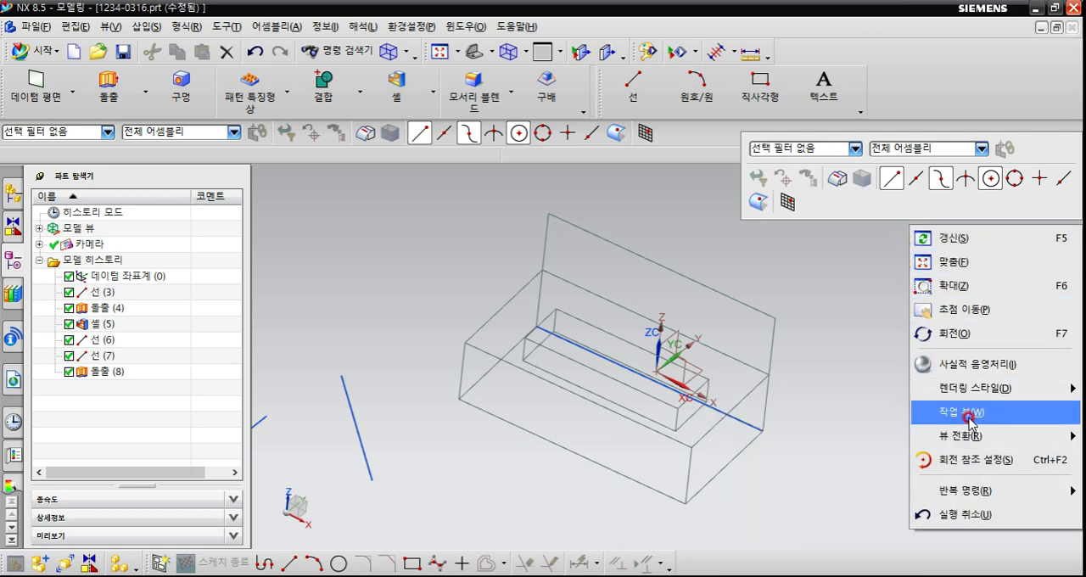
{"action": "left_click", "coordinate": [559, 290]}
{"action": "right_click", "coordinate": [567, 300]}
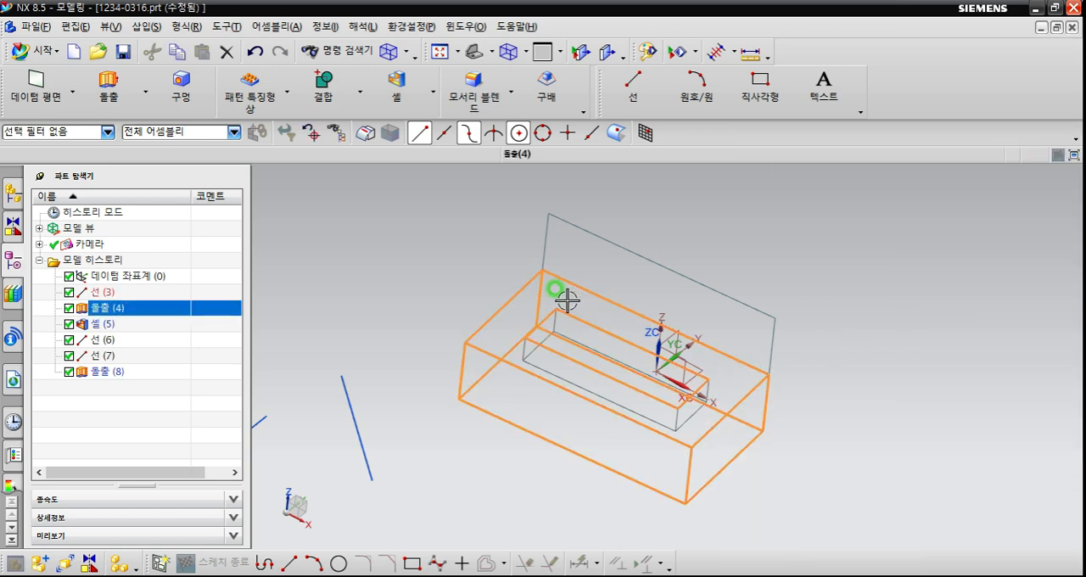
{"action": "left_click", "coordinate": [878, 300]}
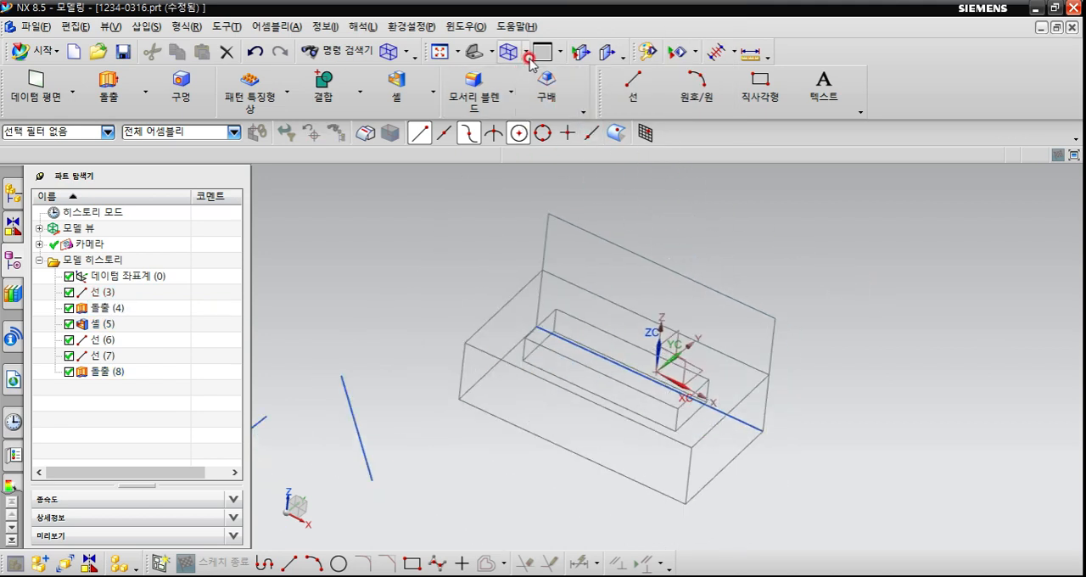
Restore the shaded display with edges (음영처리, 모서리 표시) and review the other available rendering styles.
{"action": "right_click_drag", "start_coordinate": [754, 242], "coordinate": [754, 226]}
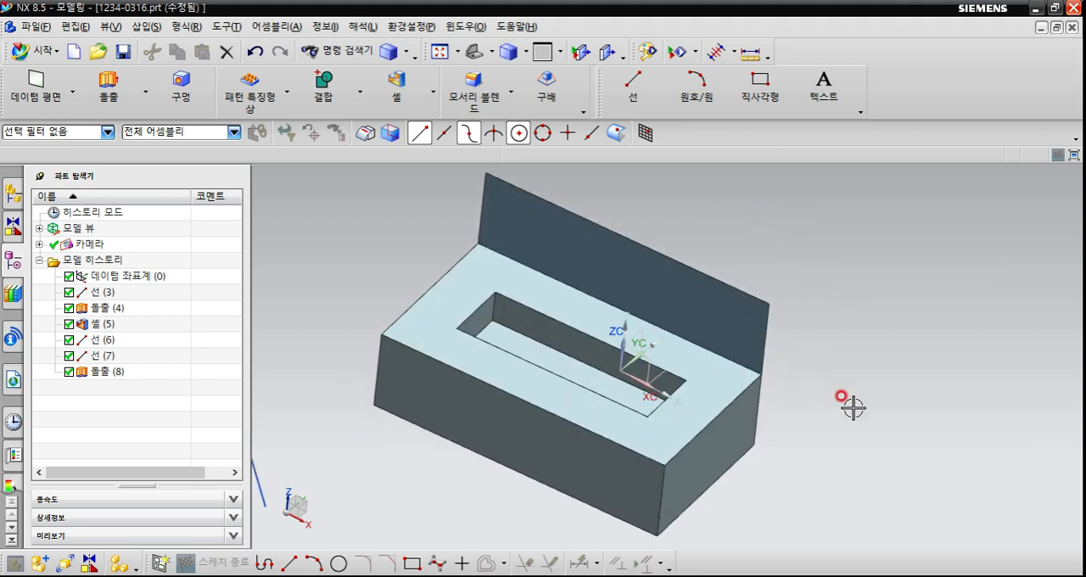
{"action": "mouse_move", "coordinate": [854, 407]}
{"action": "middle_mouse_down"}
{"action": "mouse_move", "coordinate": [781, 370]}
{"action": "mouse_move", "coordinate": [824, 359]}
{"action": "mouse_move", "coordinate": [858, 383]}
{"action": "mouse_move", "coordinate": [847, 394]}
{"action": "middle_mouse_up"}
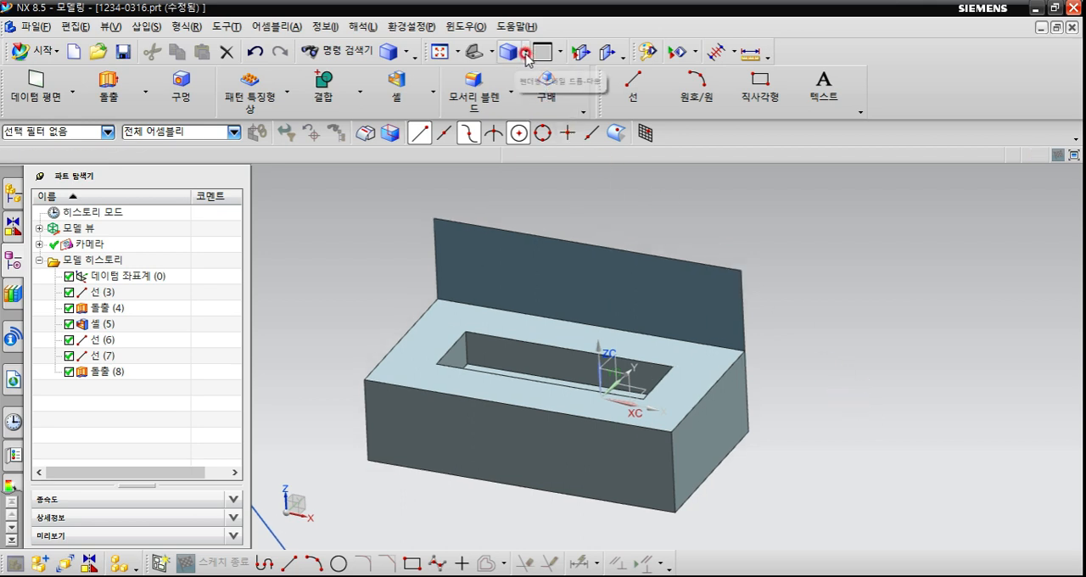
{"action": "left_click", "coordinate": [526, 53]}
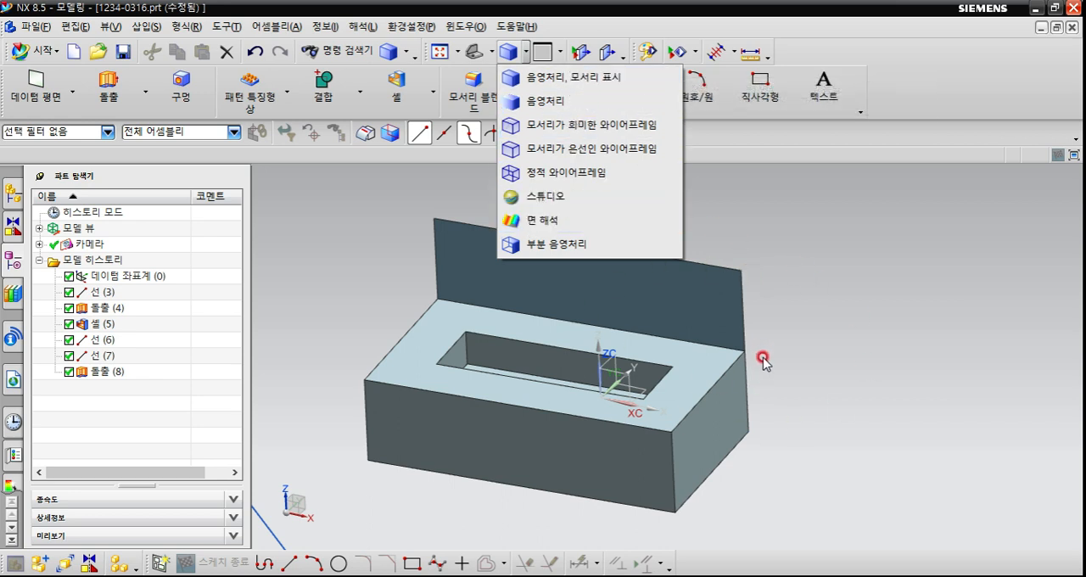
{"action": "left_click", "coordinate": [904, 351]}
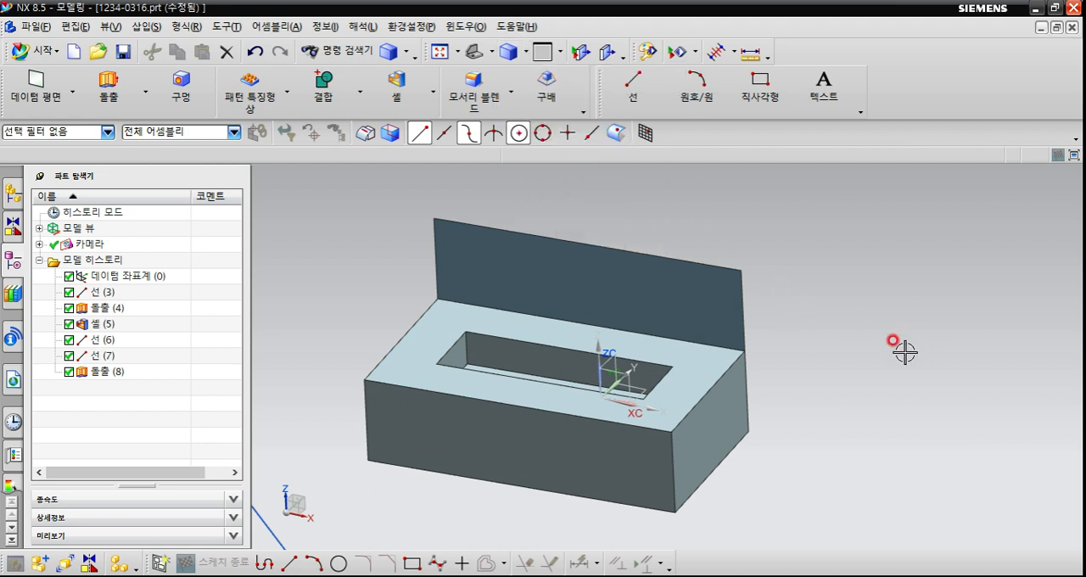
Orient the model to the isometric view and fit (맞춤) the block, sheet and two lines in the view.
{"action": "key", "text": "End"}
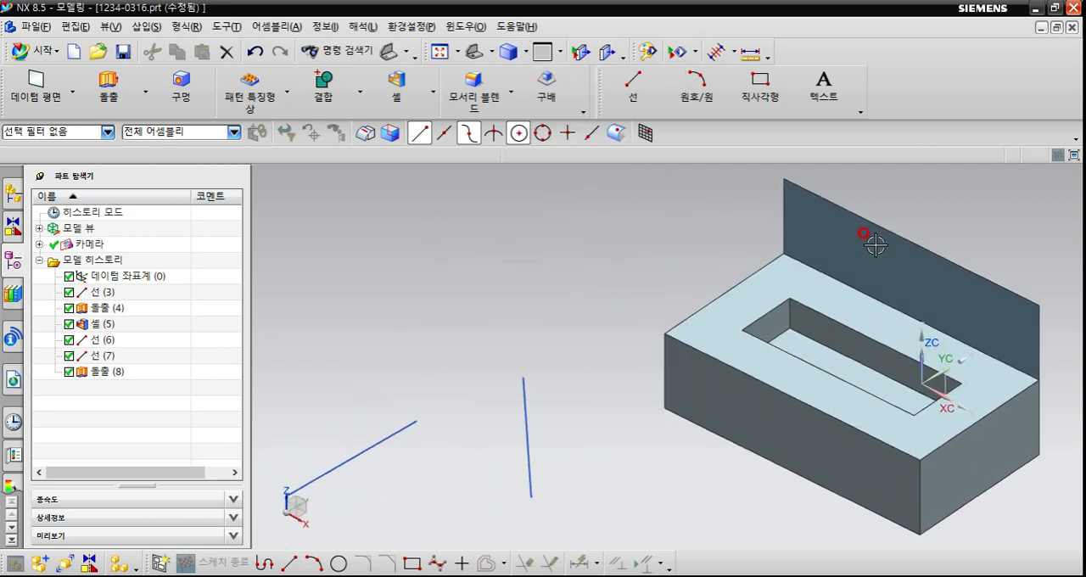
{"action": "scroll", "coordinate": [707, 312], "scroll_direction": "down", "scroll_amount": 2}
{"action": "scroll", "coordinate": [649, 362], "scroll_direction": "up", "scroll_amount": 1}
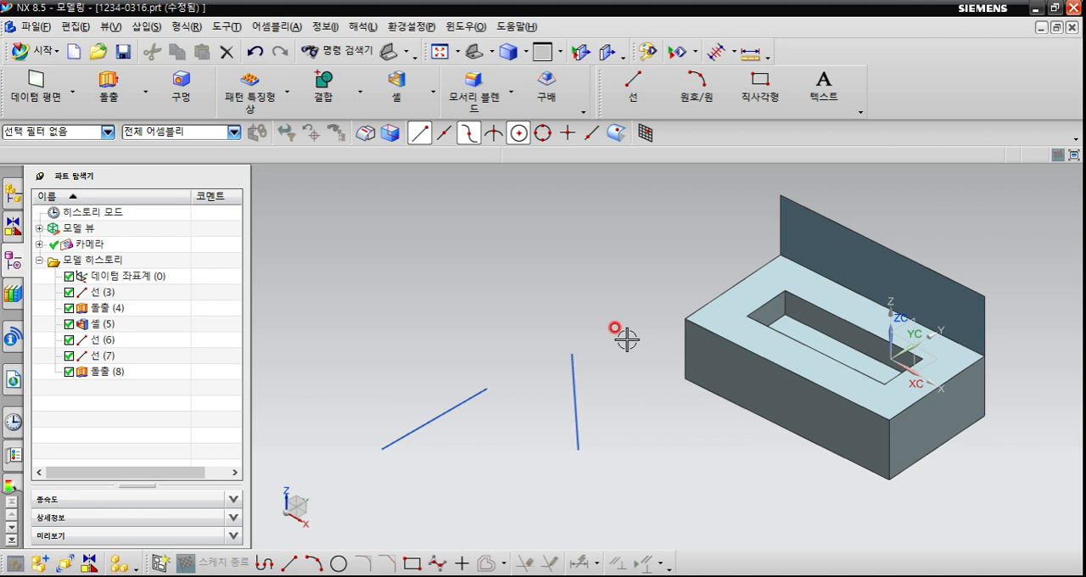
{"action": "right_click", "coordinate": [595, 272]}
{"action": "right_click", "coordinate": [425, 220]}
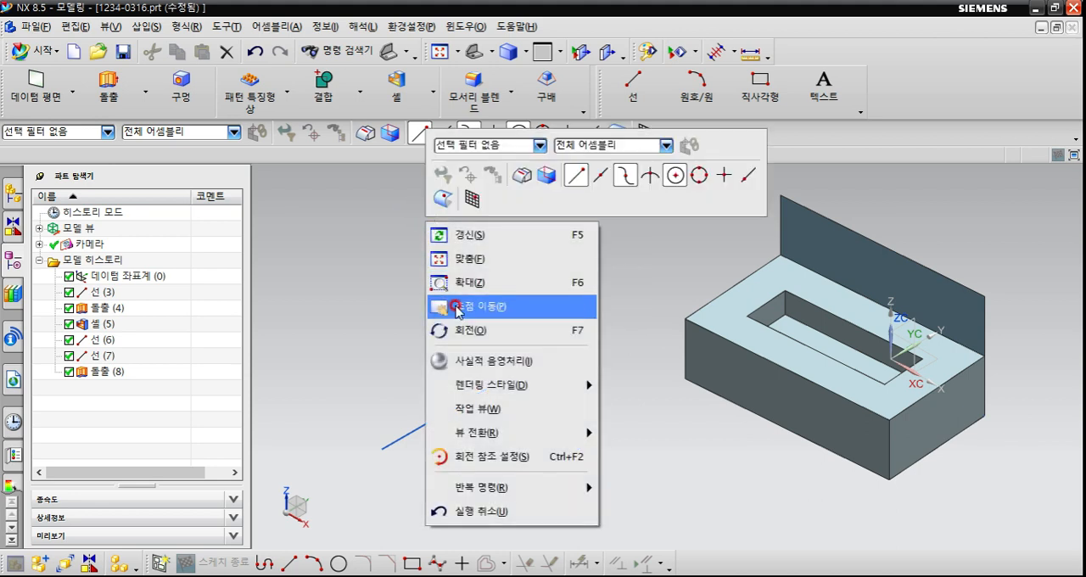
{"action": "left_click", "coordinate": [471, 263]}
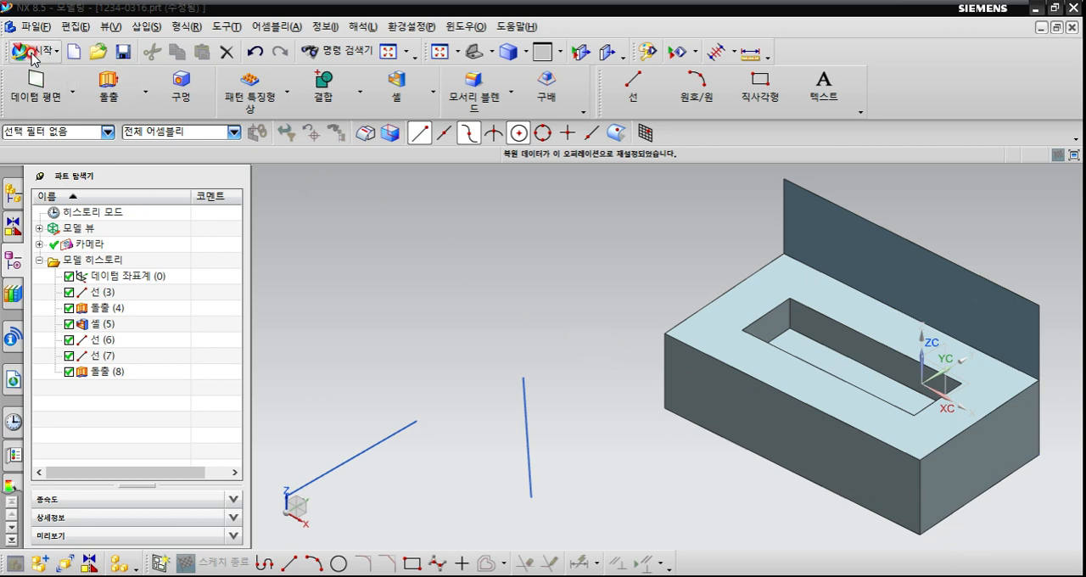
Select the upright sheet's extrude (돌출) in the model history and save the part file.
{"action": "left_click", "coordinate": [48, 15]}
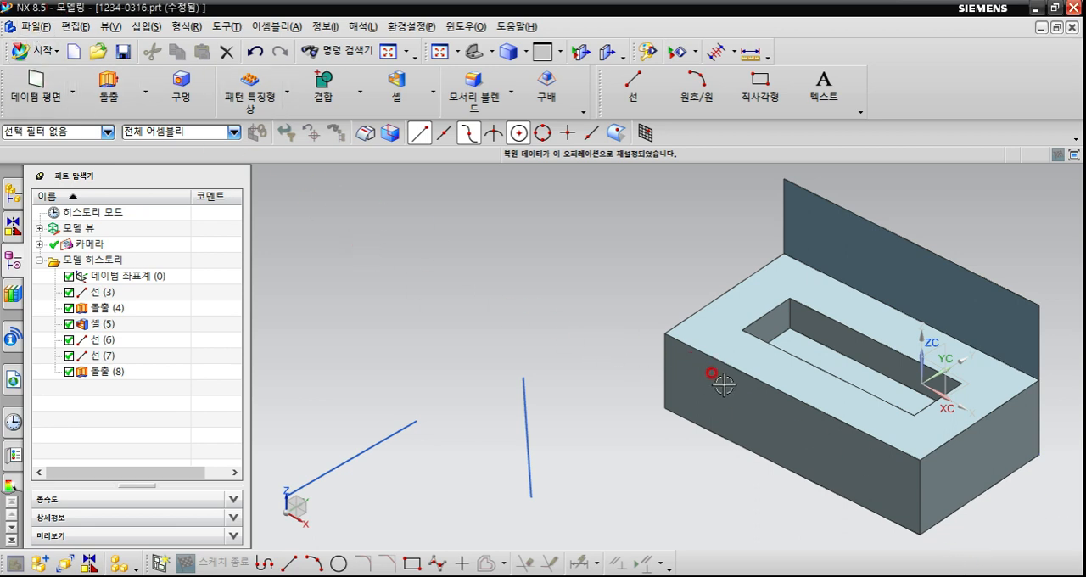
{"action": "left_click", "coordinate": [106, 370]}
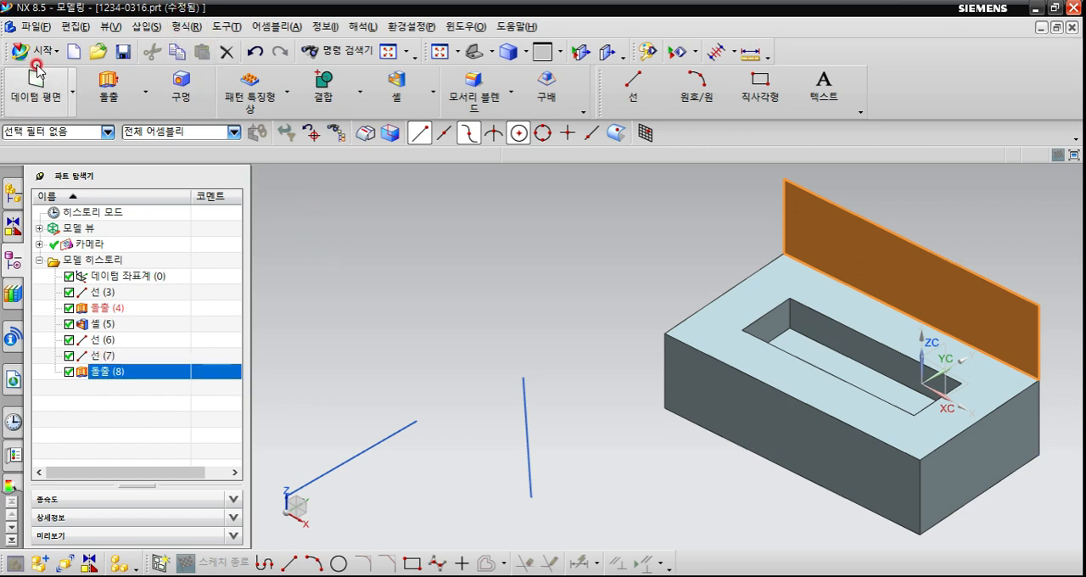
{"action": "left_click", "coordinate": [36, 26]}
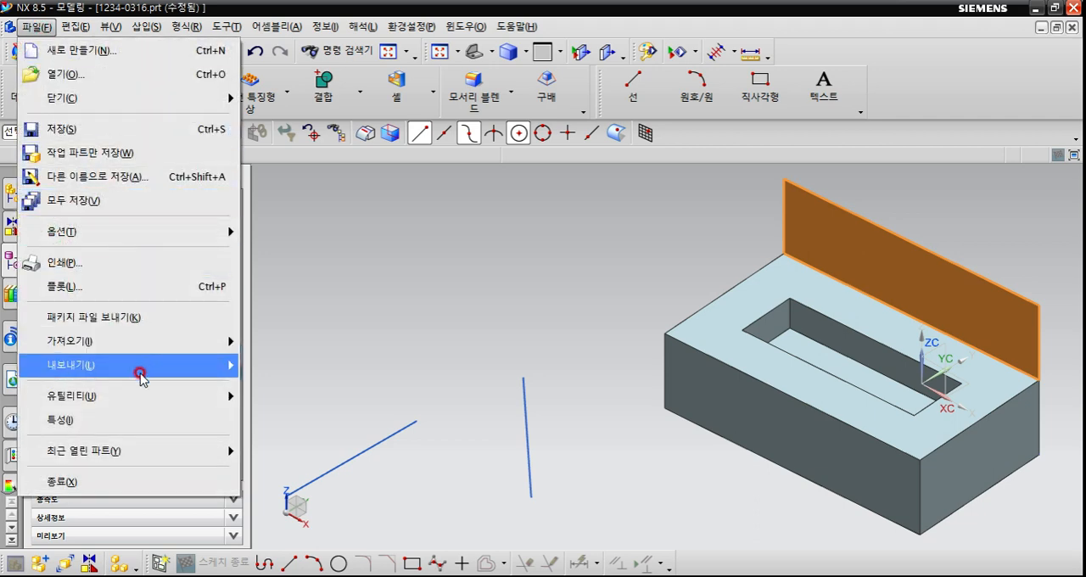
{"action": "left_click", "coordinate": [134, 129]}
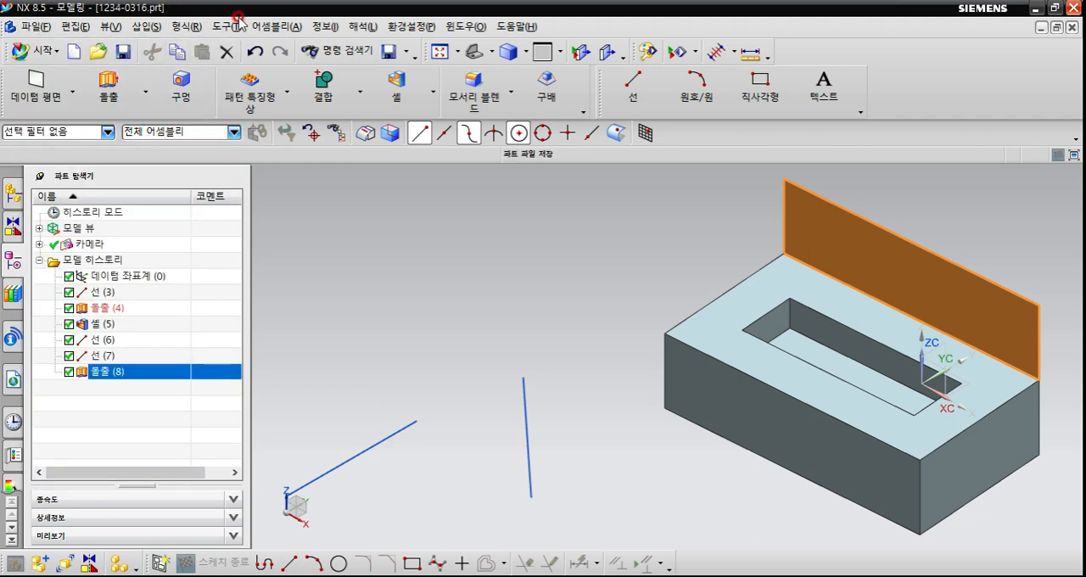